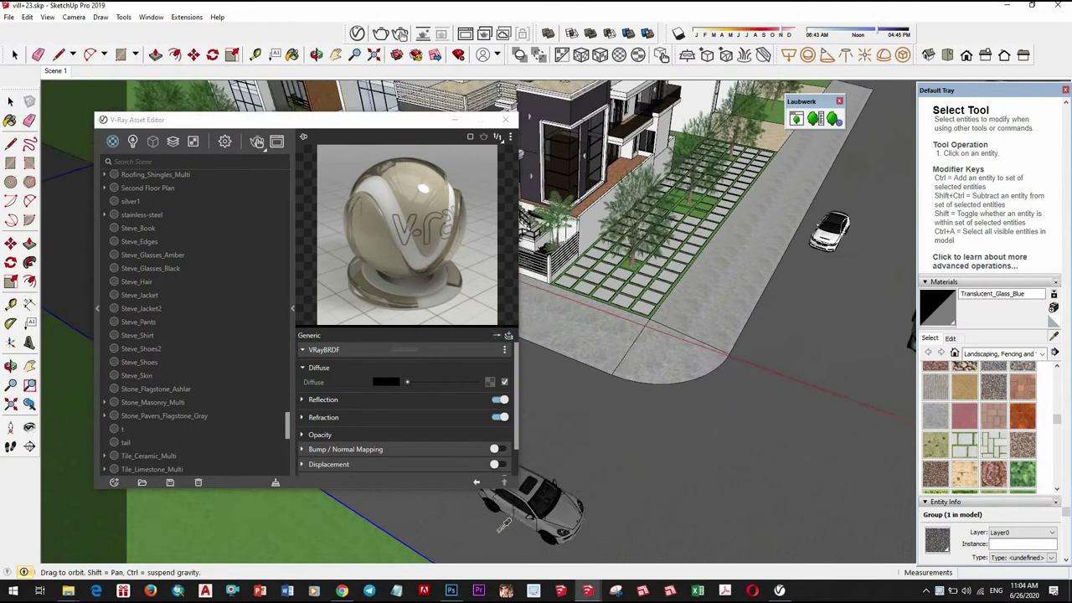
Copy the grass diffuse texture and enable bump mapping with amount 1.95
right_click(495, 369)
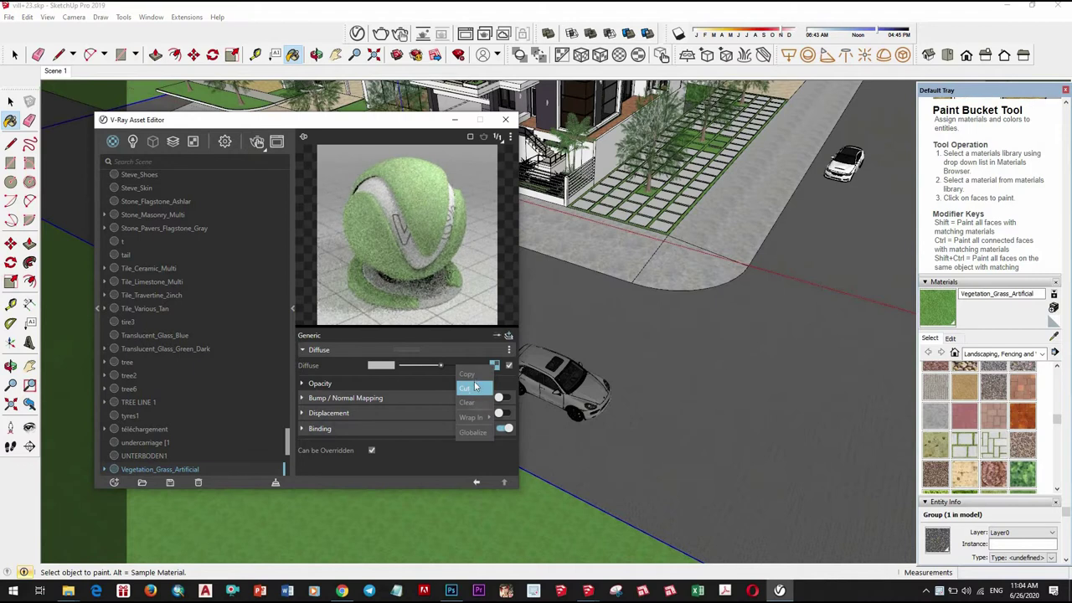
left_click(499, 401)
left_click(503, 403)
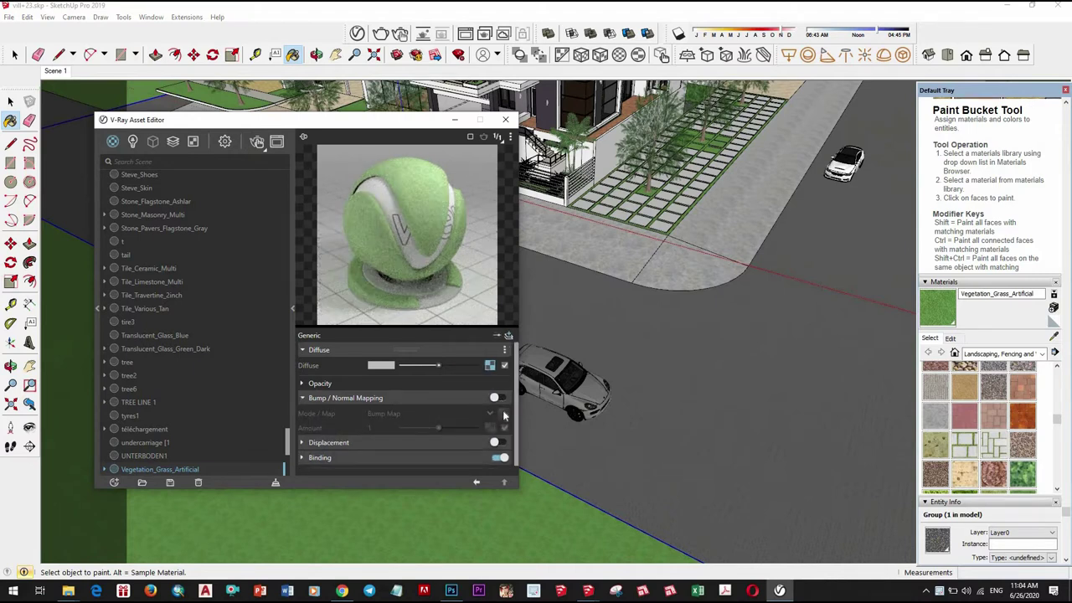
left_click(497, 398)
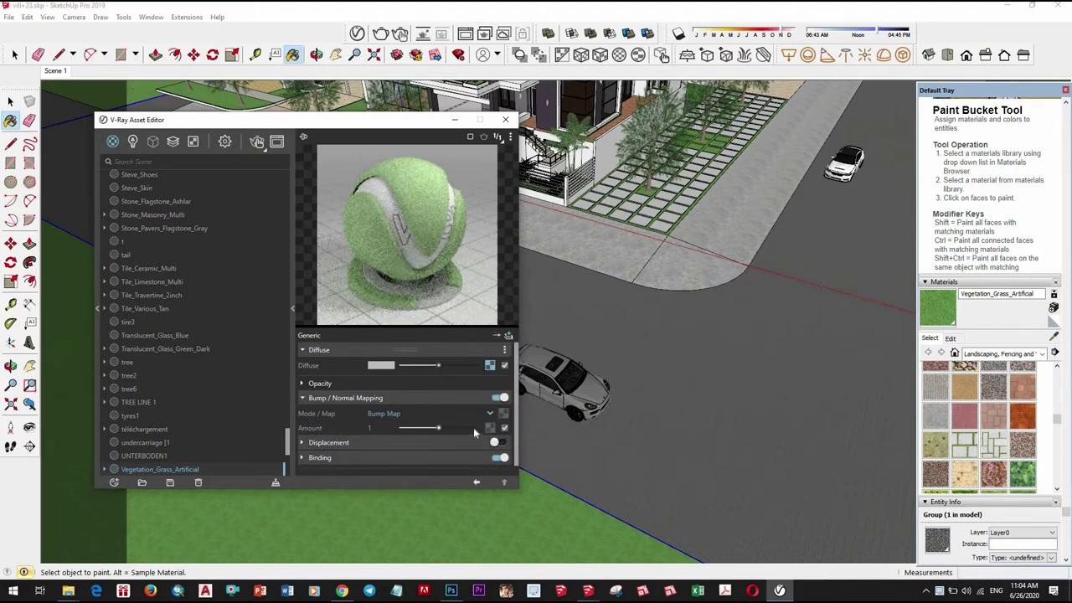
left_click(473, 427)
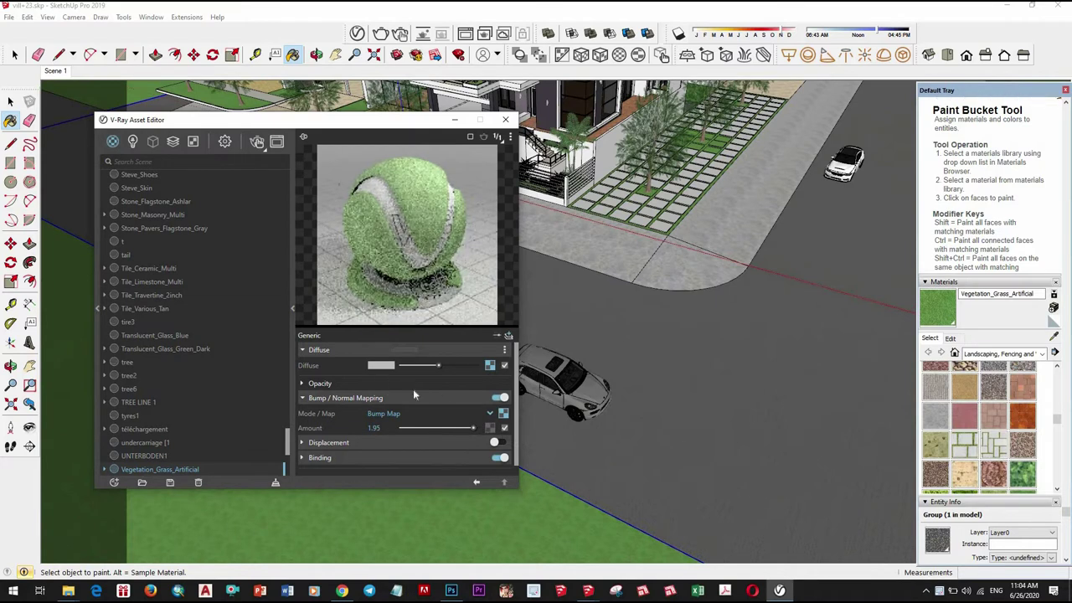
Add a reflection layer with light grey colour and 0.8 glossiness
left_click(506, 350)
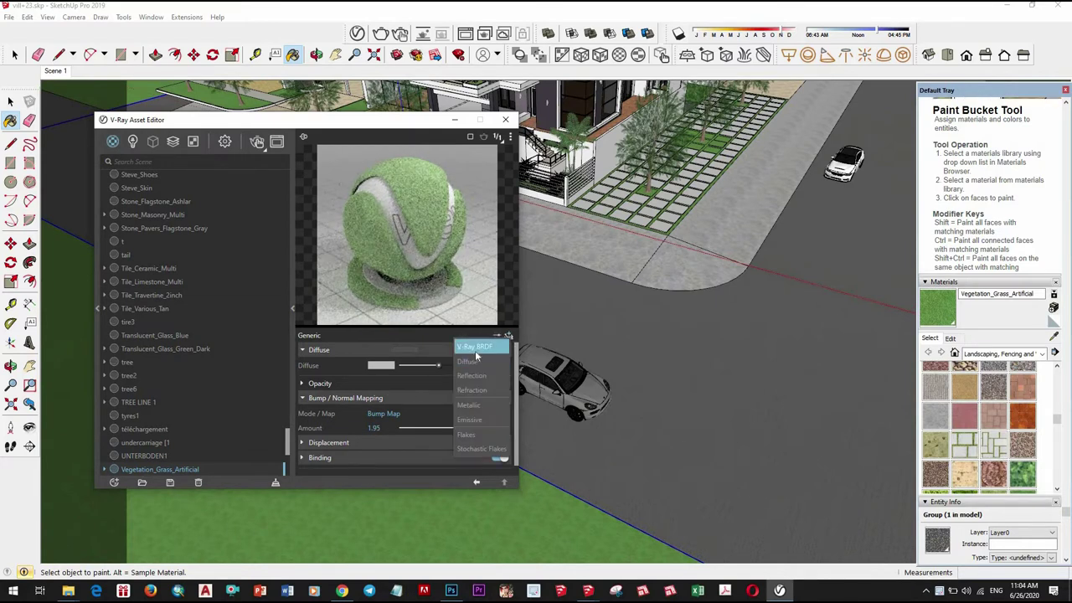
left_click(409, 383)
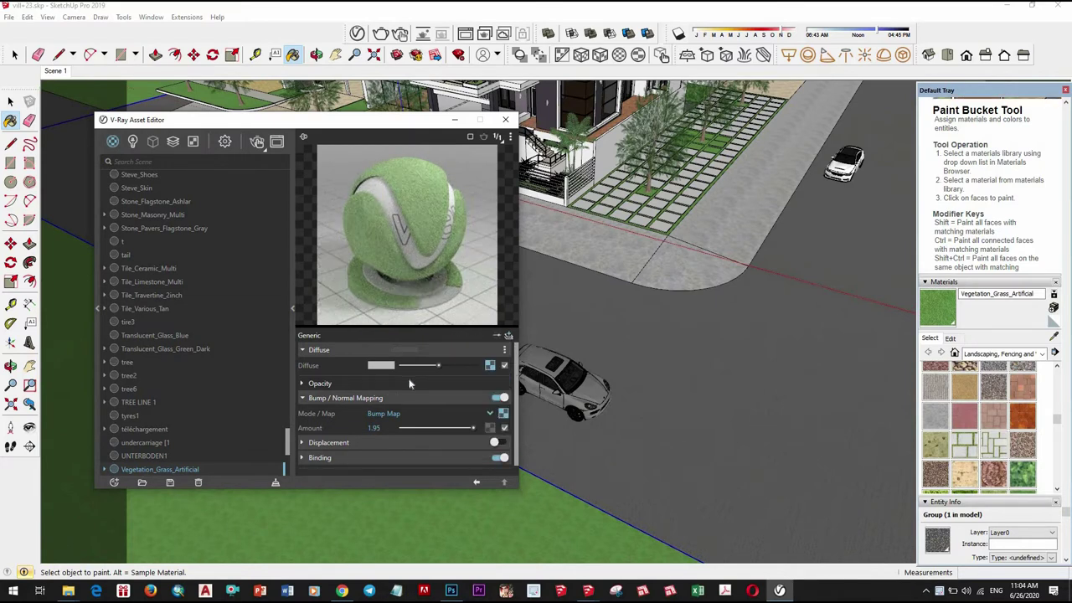
mouse_move(477, 366)
left_mouse_down()
mouse_move(446, 365)
mouse_move(461, 387)
left_mouse_up()
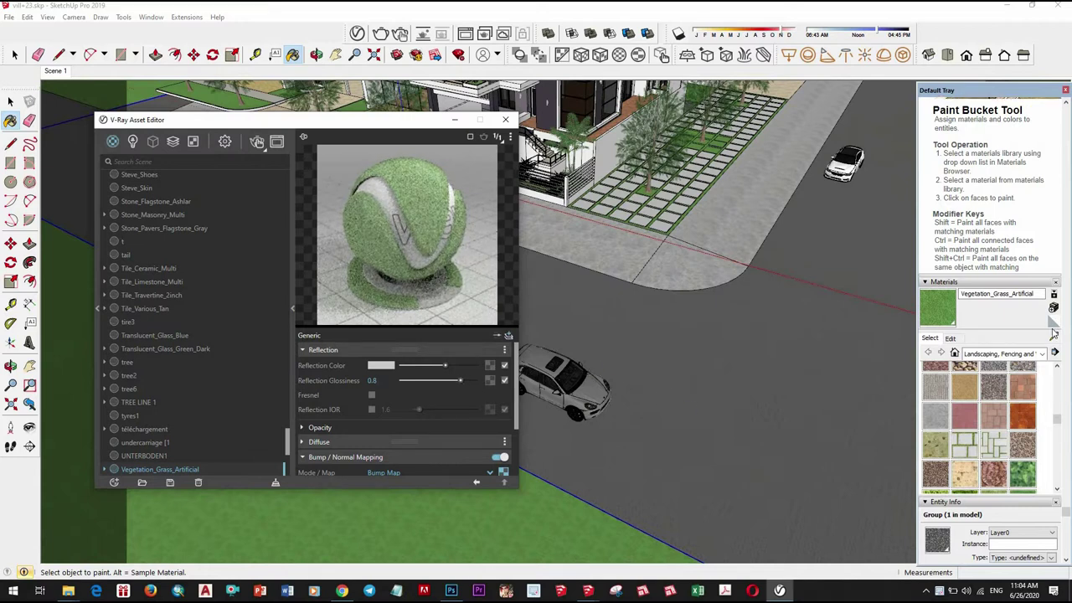
Load Stone_Granite_Midnite, copy its diffuse texture and enable bump mapping at 1.31
left_click(729, 387)
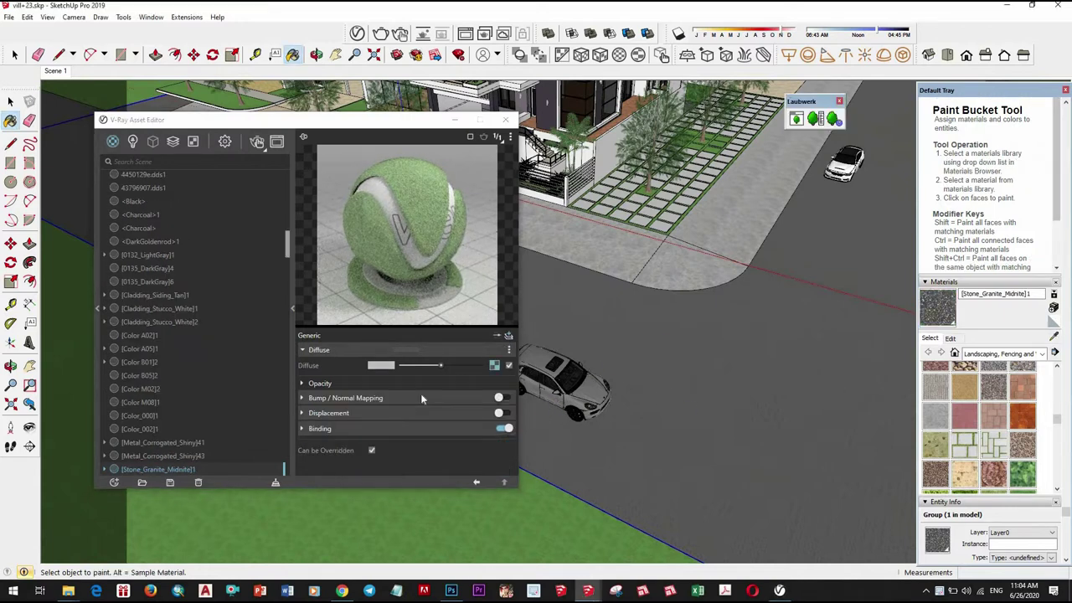
right_click(494, 365)
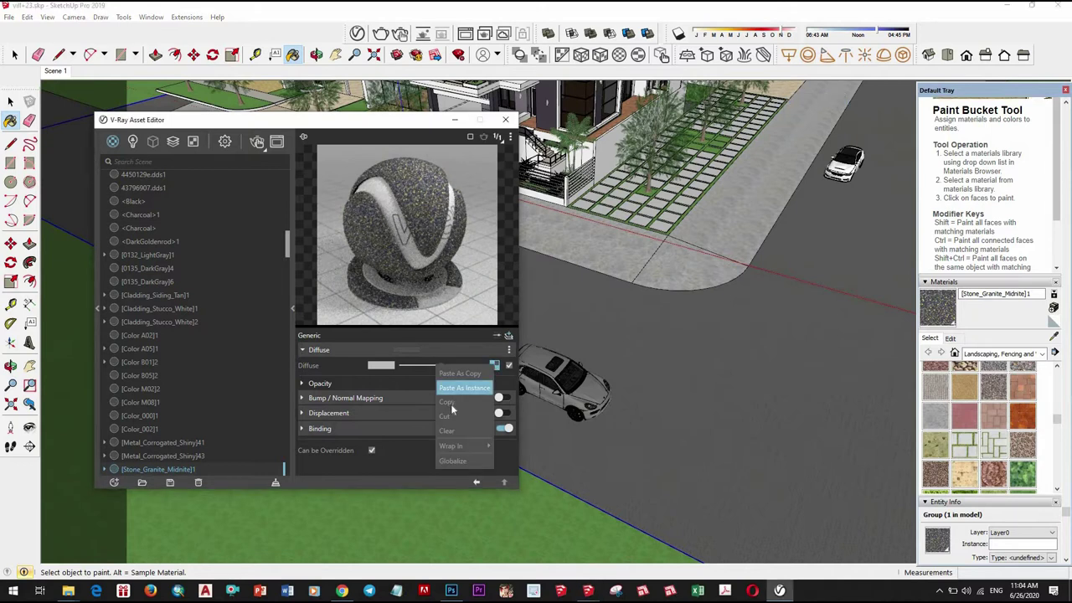
left_click(444, 403)
left_click(502, 403)
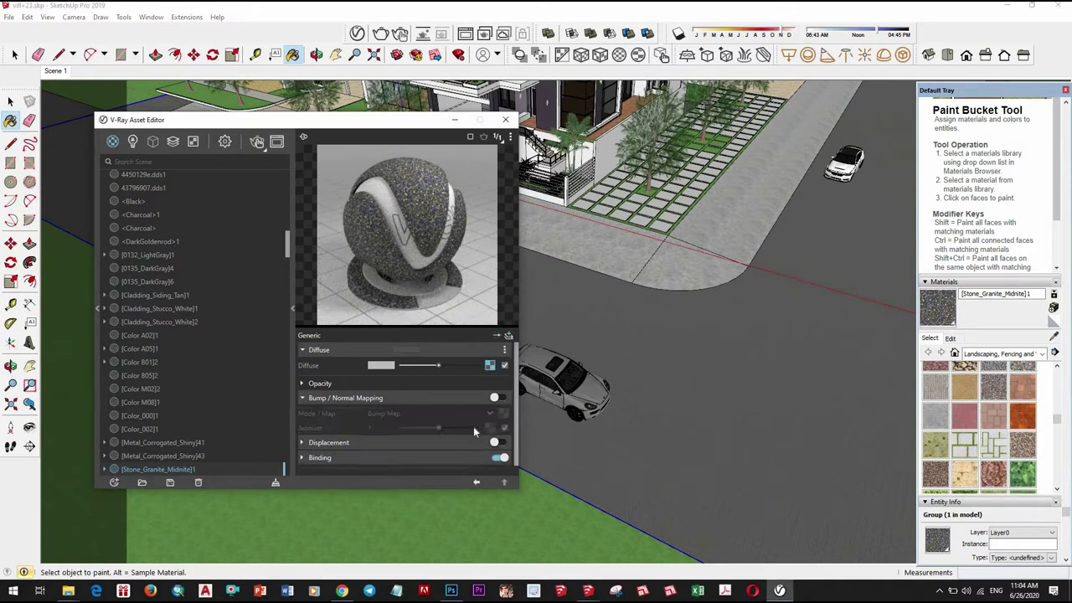
left_click(504, 417)
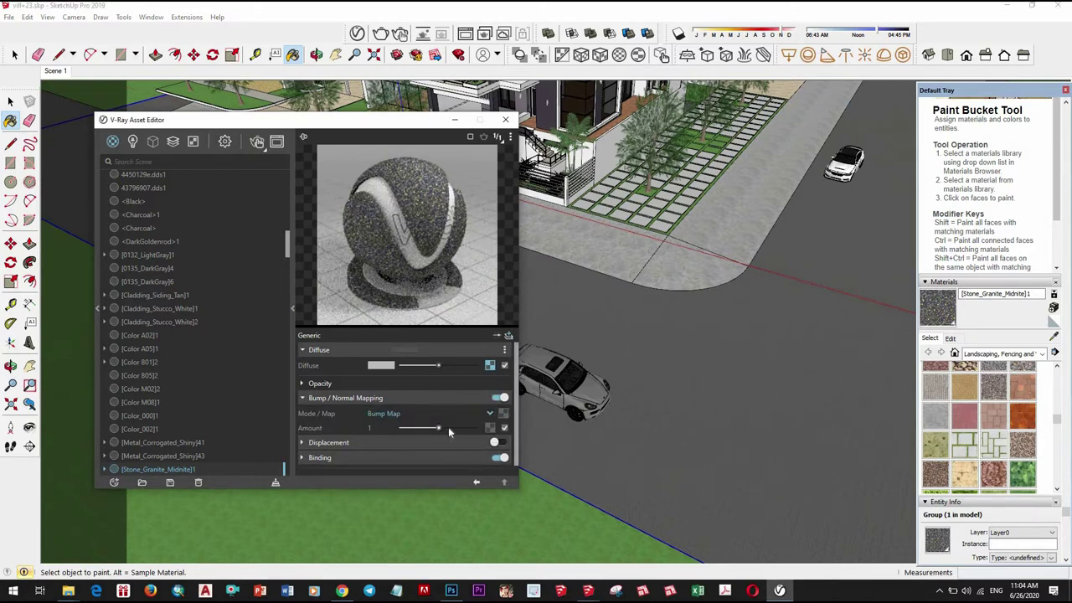
left_click(449, 428)
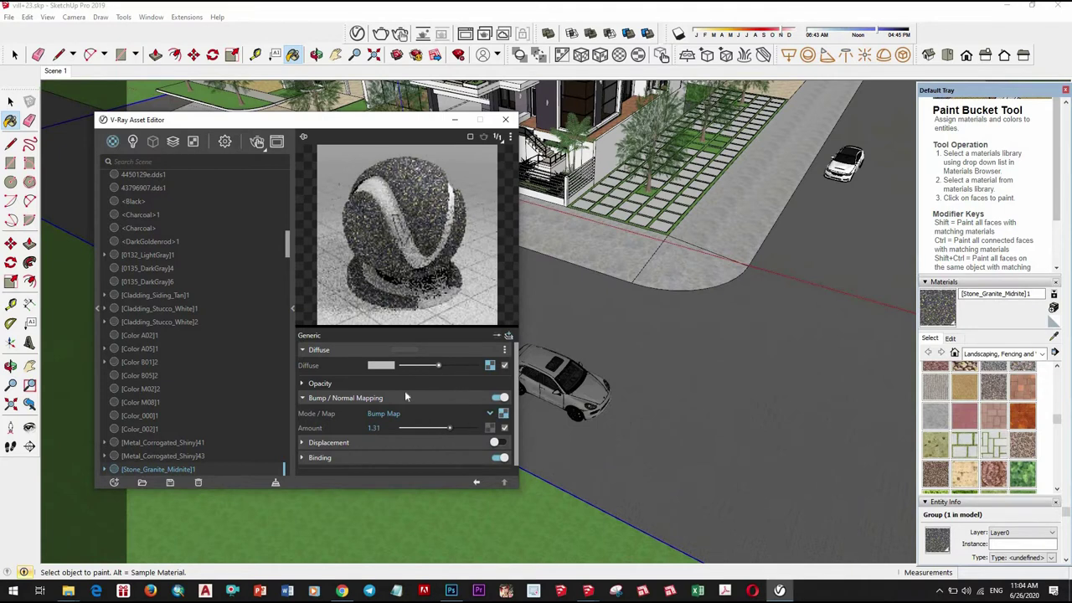
Add a light grey reflection layer to the granite with 0.8 glossiness
left_click(508, 335)
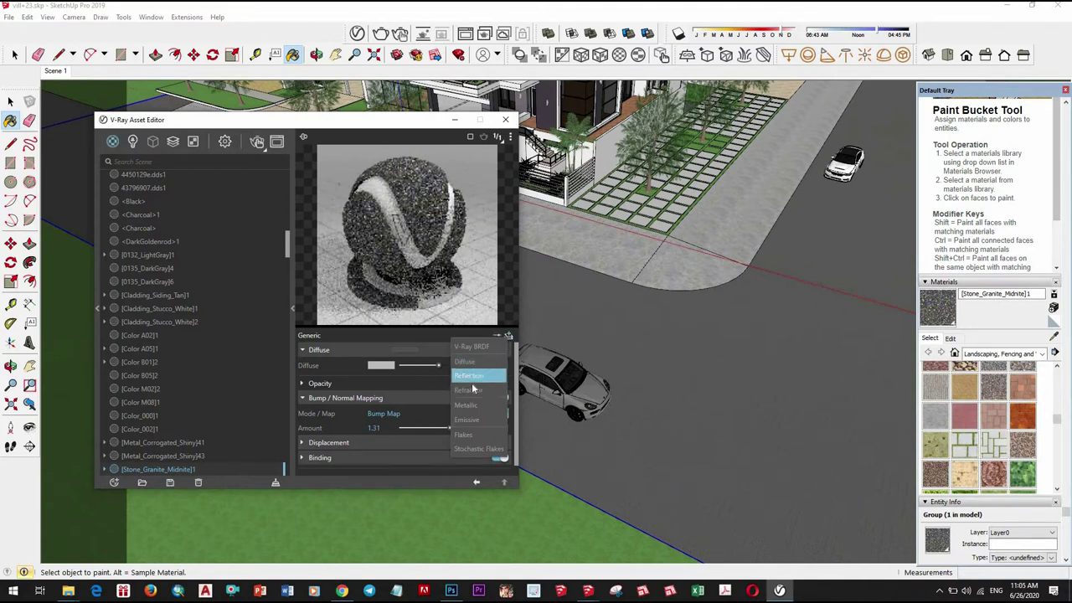
left_click(473, 387)
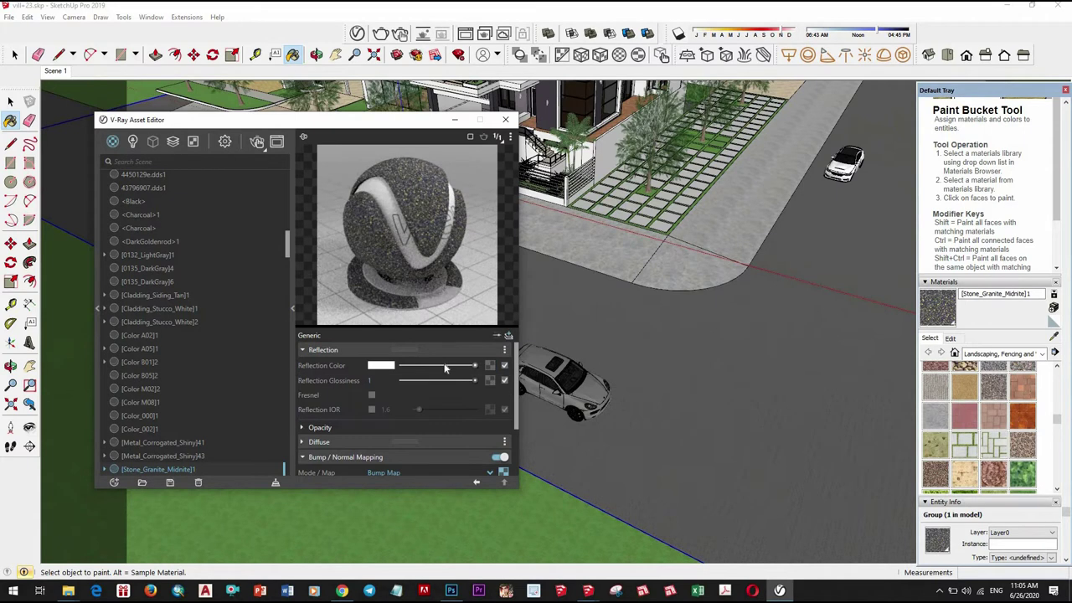
left_click(443, 365)
left_click(460, 381)
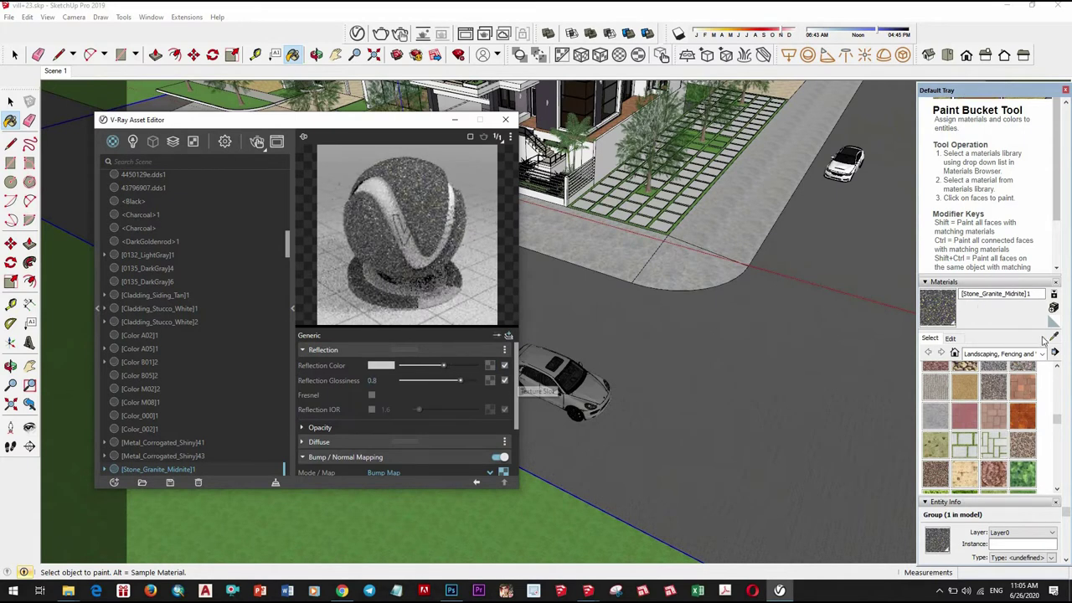
Zoom in on the paving and sample its flagstone paver material
middle_click_drag(753, 318, 669, 335)
scroll(665, 331, "up", 3)
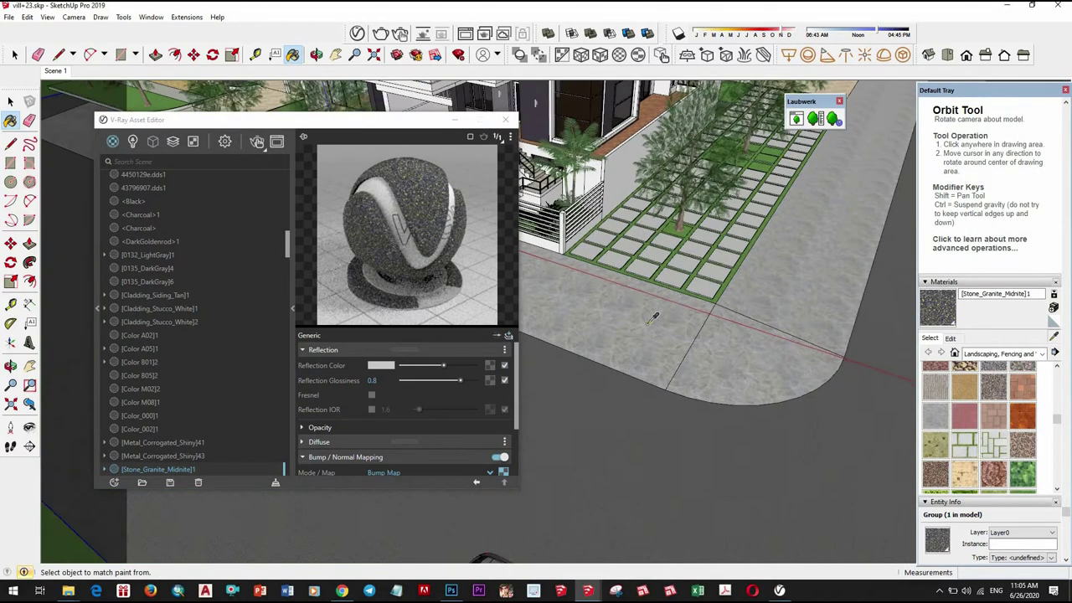
scroll(665, 331, "up", 3)
left_click(666, 331, "alt")
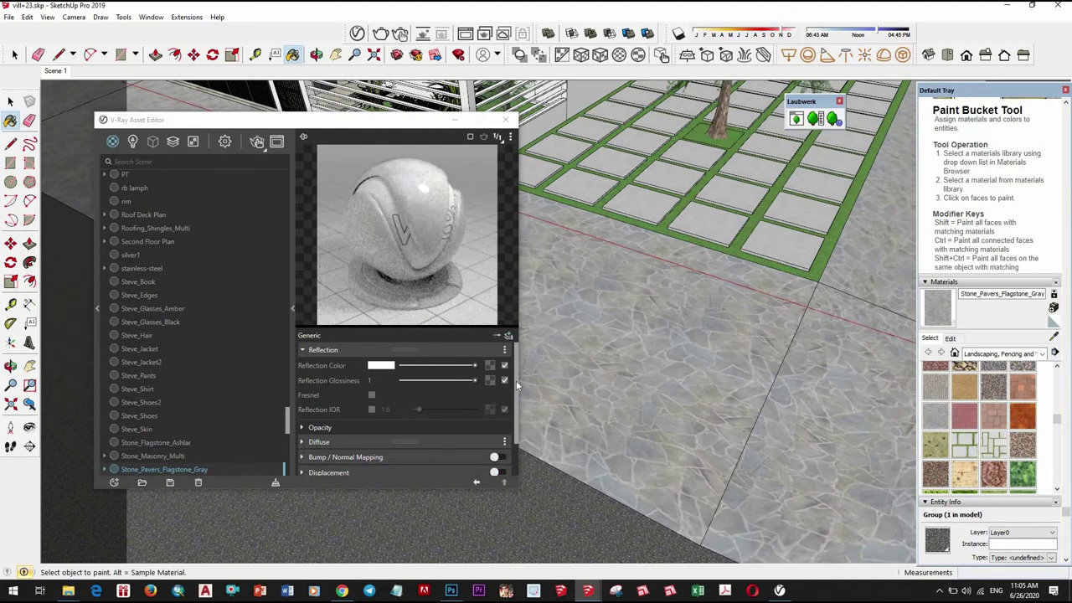
Copy the Stone_Pavers_Flagstone_Gray diffuse texture and enable bump mapping at amount 0.17
left_click(362, 443)
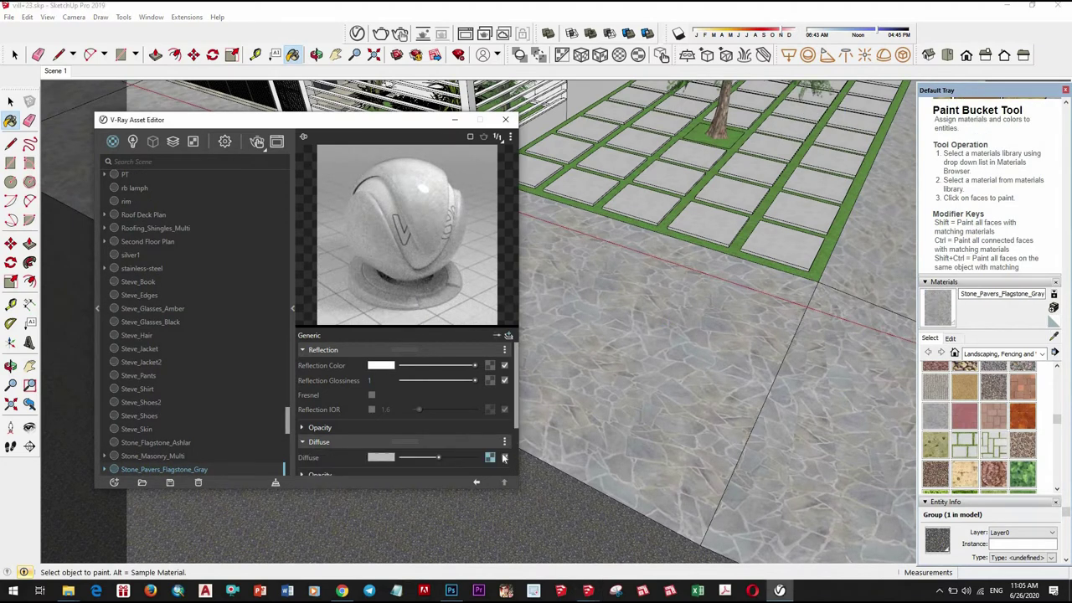
right_click(492, 460)
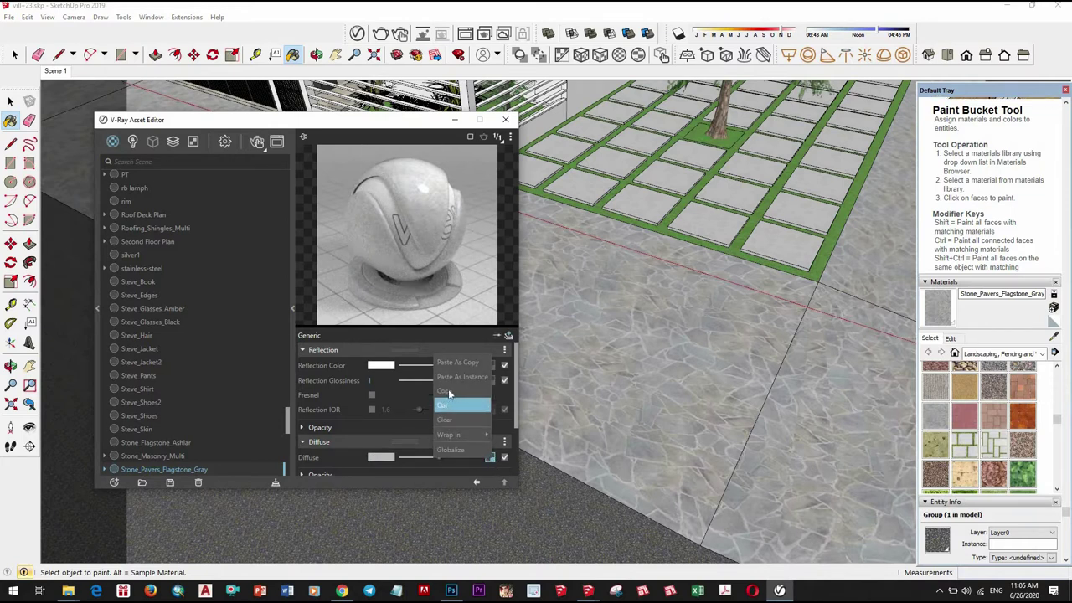
scroll(423, 419, "down", 3)
left_click(503, 419)
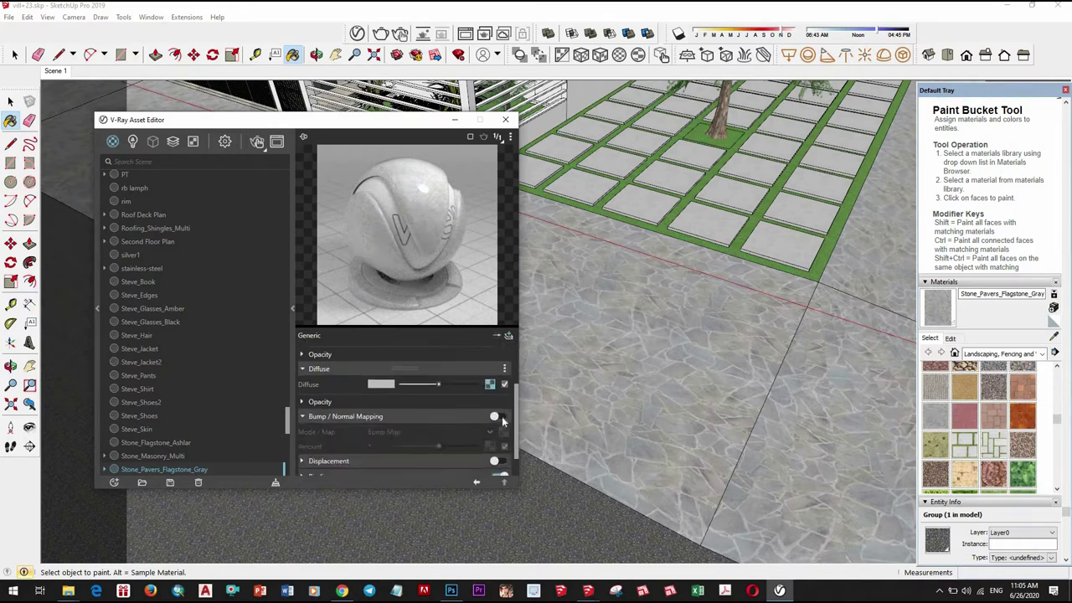
left_click(498, 416)
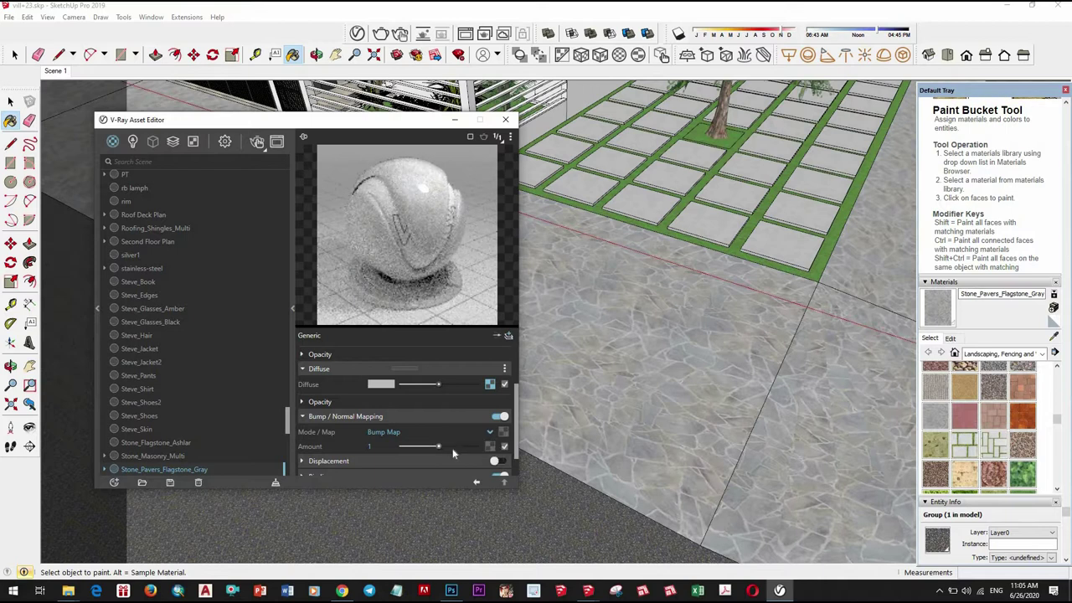
left_click(451, 446)
Zoom in on the pavers, inspect the stucco's diffuse settings, and sample the grass material
scroll(587, 318, "up", 3)
middle_click_drag(586, 318, 518, 314)
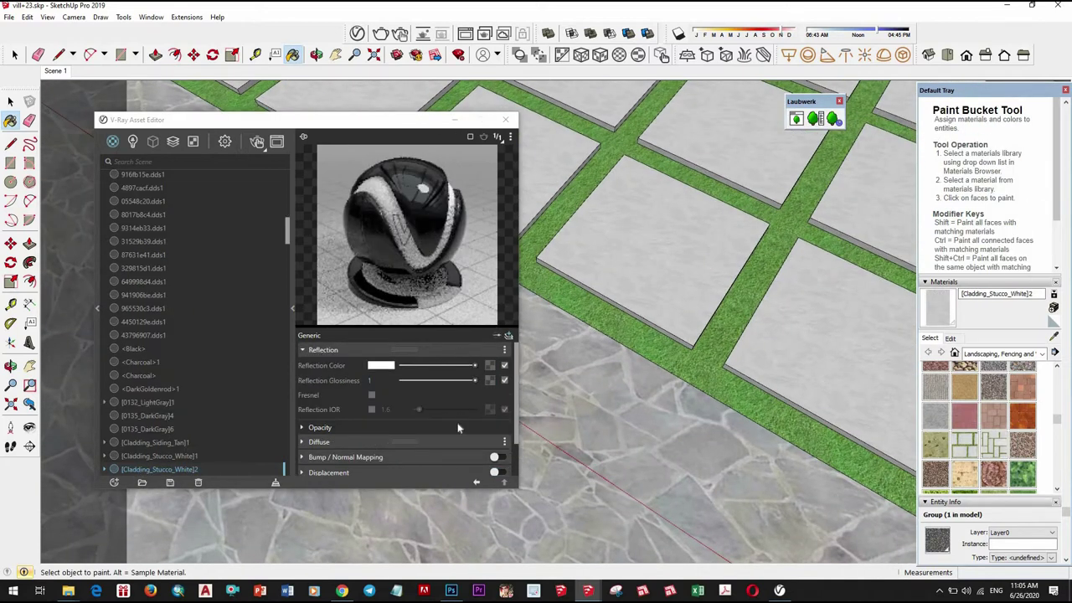
left_click(381, 442)
scroll(453, 435, "down", 3)
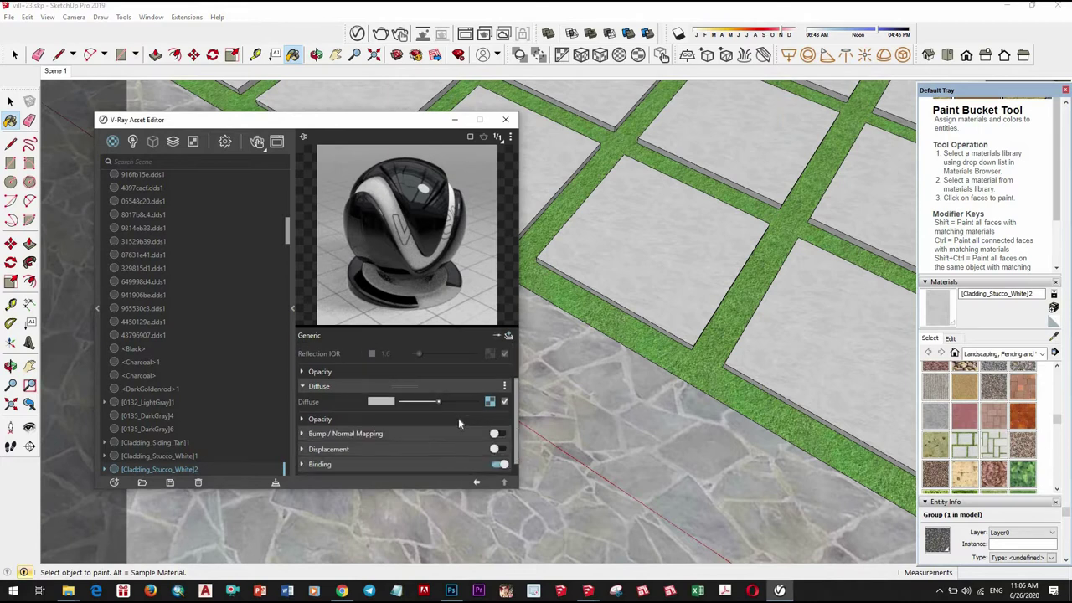
scroll(436, 427, "up", 2)
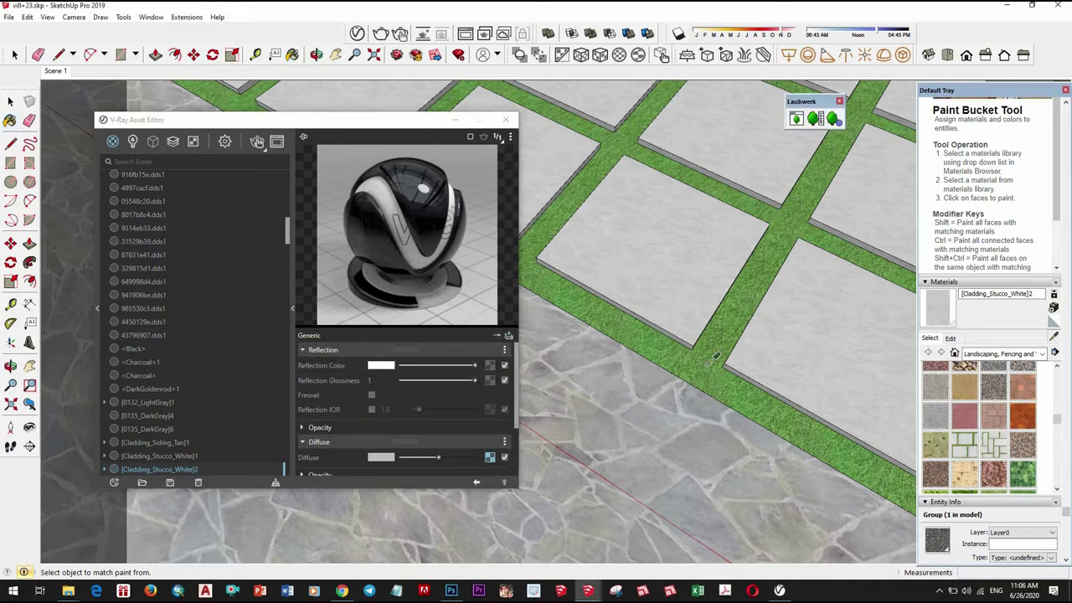
left_click(809, 368, "alt")
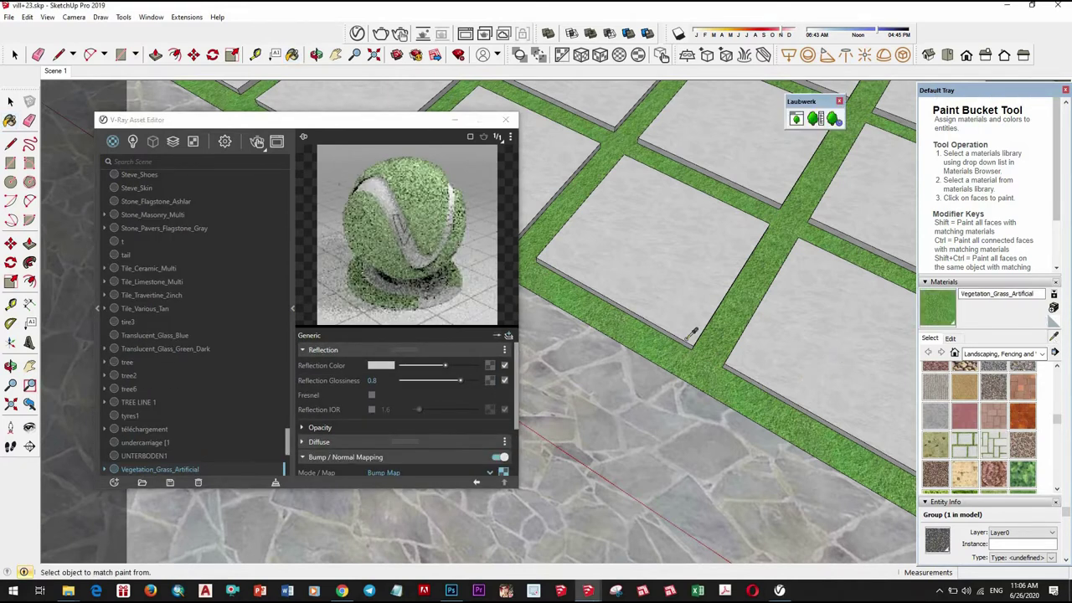
Orbit to the staircase and sample the Wood_Floor_Dark material
middle_click_drag(728, 252, 659, 238)
middle_click_drag(669, 295, 743, 283)
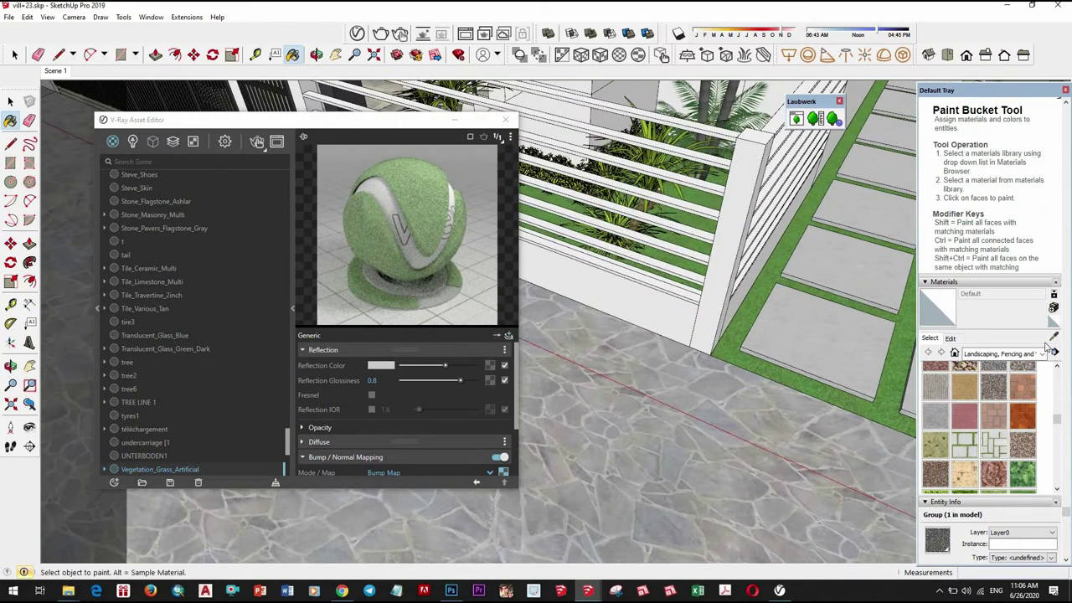
mouse_move(725, 250)
middle_mouse_down()
mouse_move(702, 176)
mouse_move(688, 169)
middle_mouse_up()
left_click(688, 169, "alt")
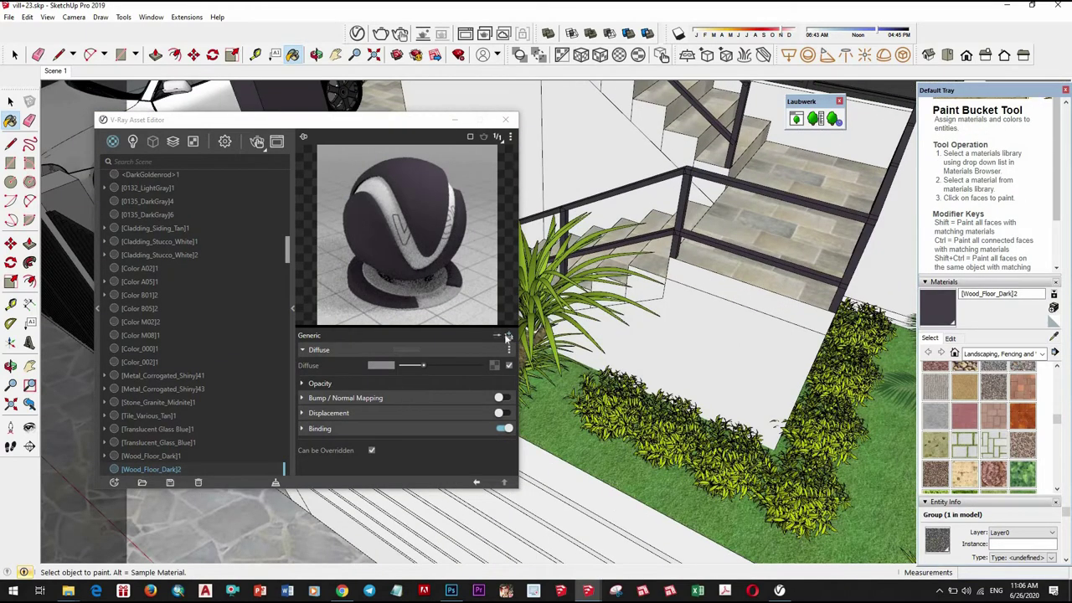
Add a grey reflection to Wood_Floor_Dark with 0.8 glossiness and reflection IOR 2
left_click(496, 335)
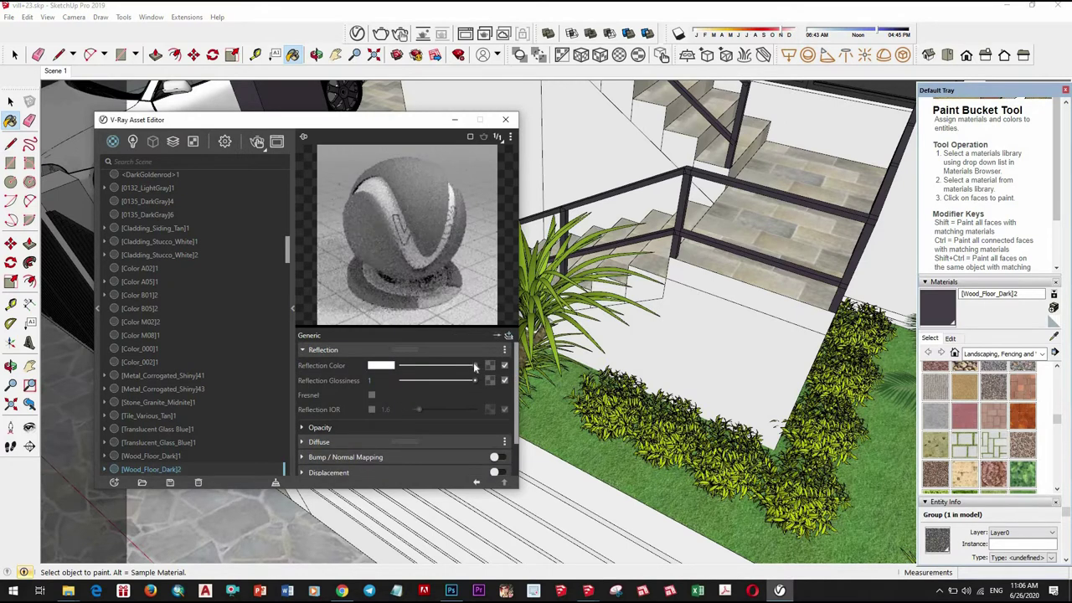
left_click(445, 367)
left_click_drag(471, 381, 460, 381)
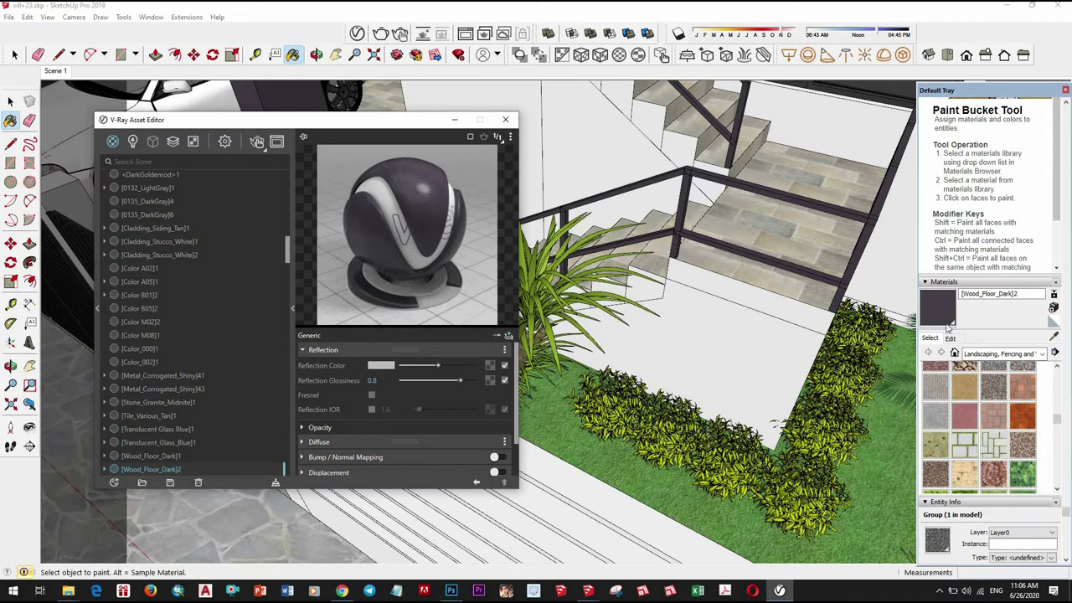
key("alt")
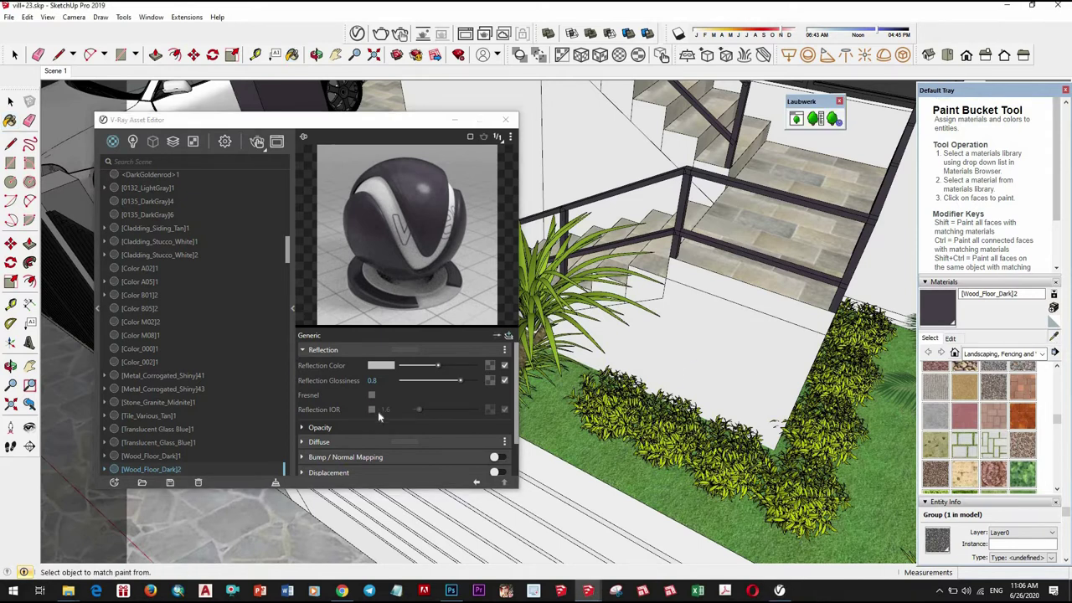
left_click(373, 410)
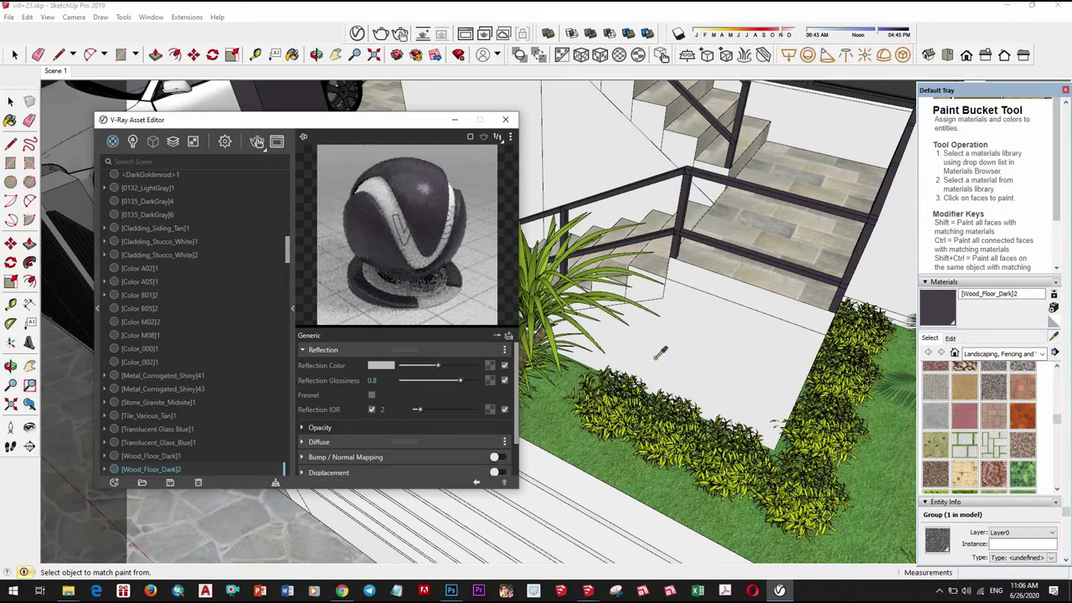
mouse_move(660, 353)
middle_mouse_down()
mouse_move(776, 303)
mouse_move(712, 318)
middle_mouse_up()
Give Stone_Masonry_Multi a bump map from its own diffuse texture at amount 0.24
left_click(711, 318, "alt")
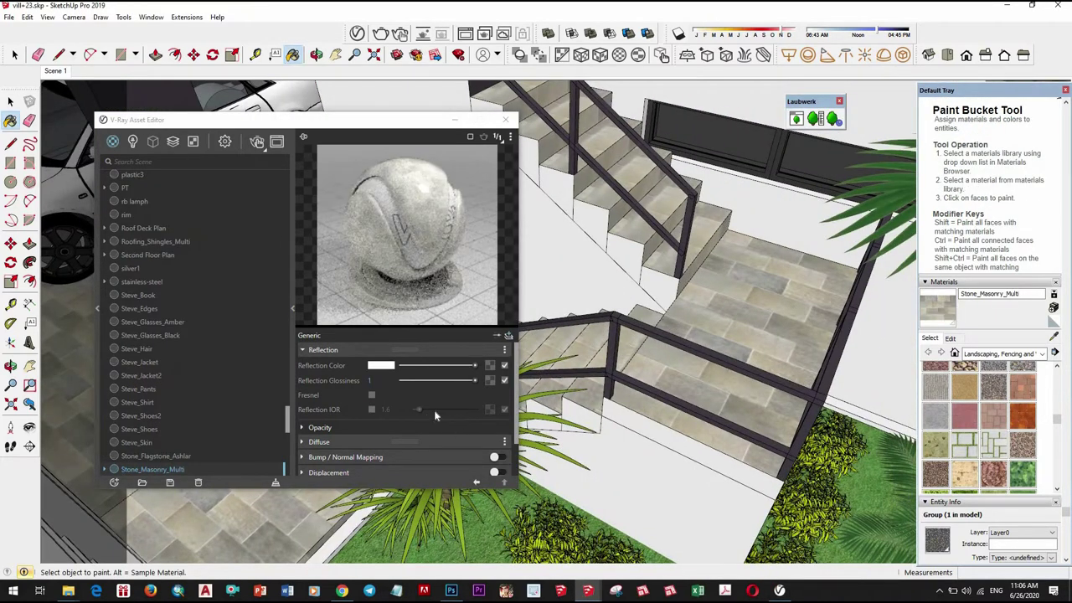
left_click(446, 441)
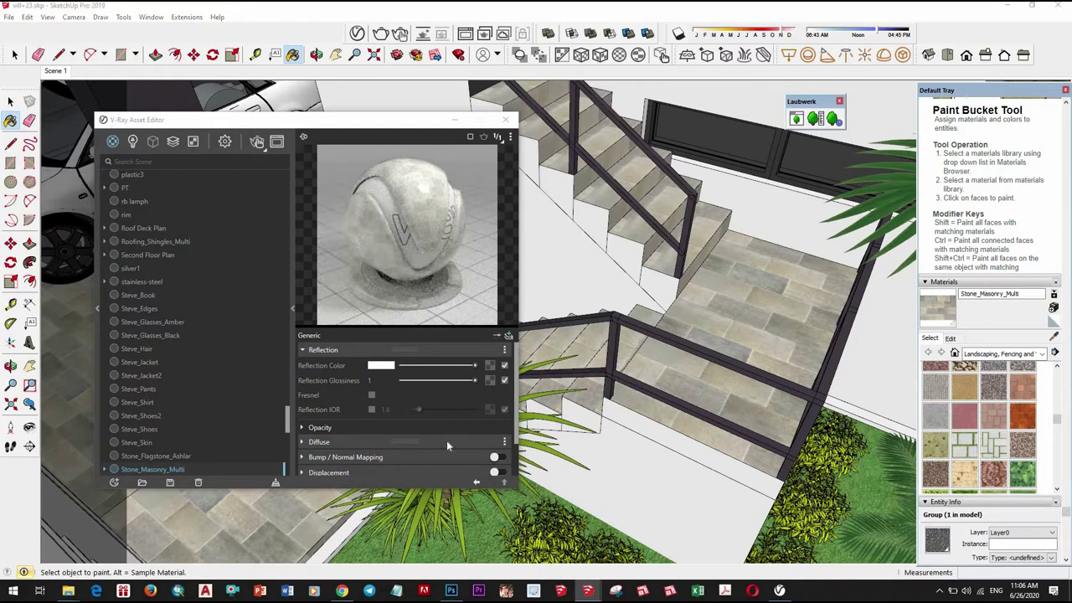
scroll(459, 446, "down", 2)
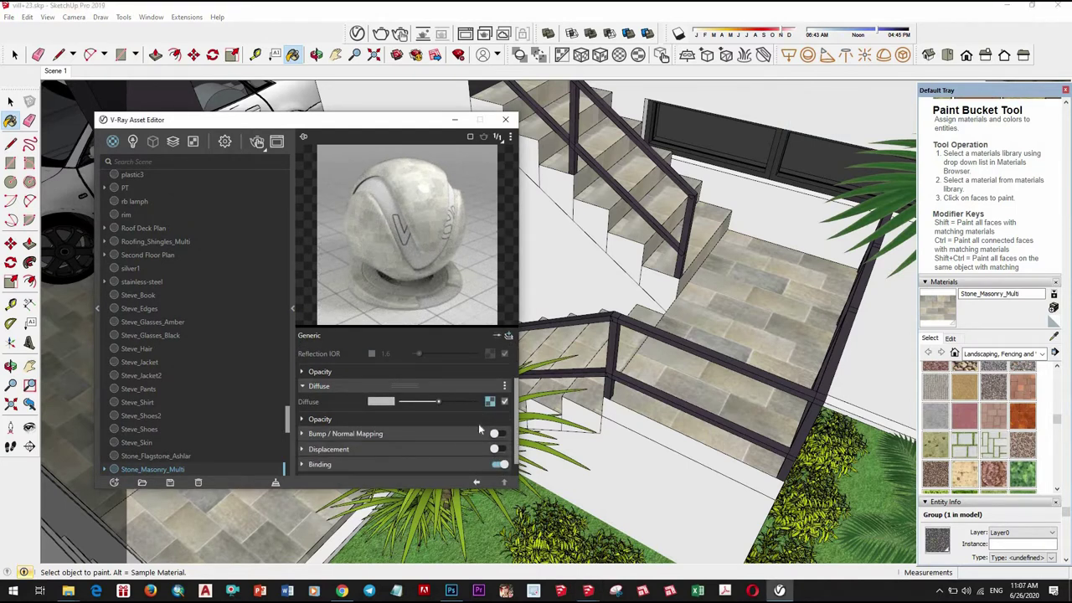
right_click(493, 403)
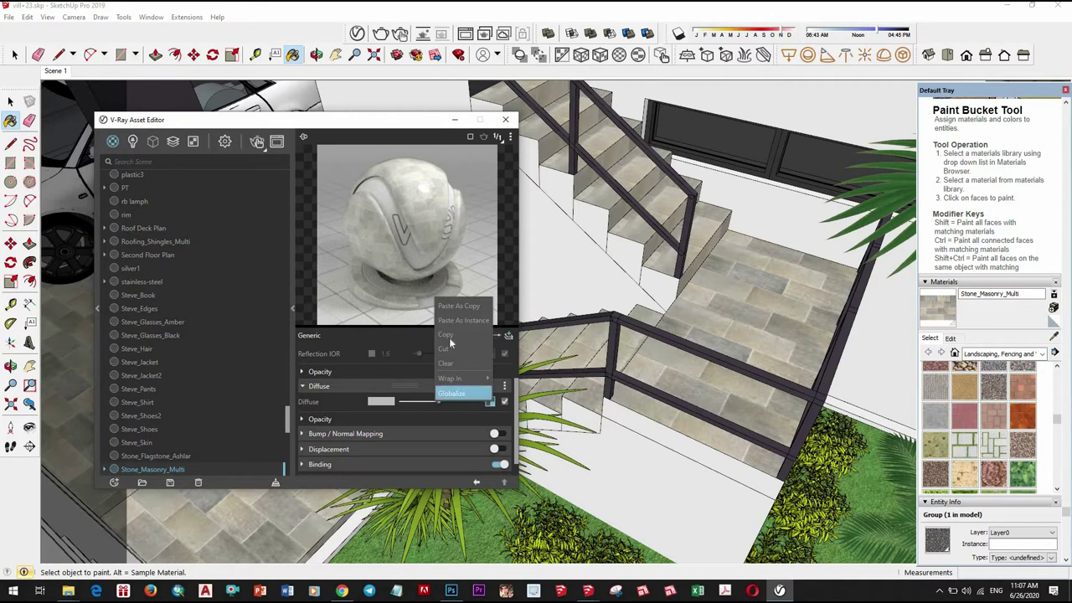
left_click(463, 433)
left_click(496, 434)
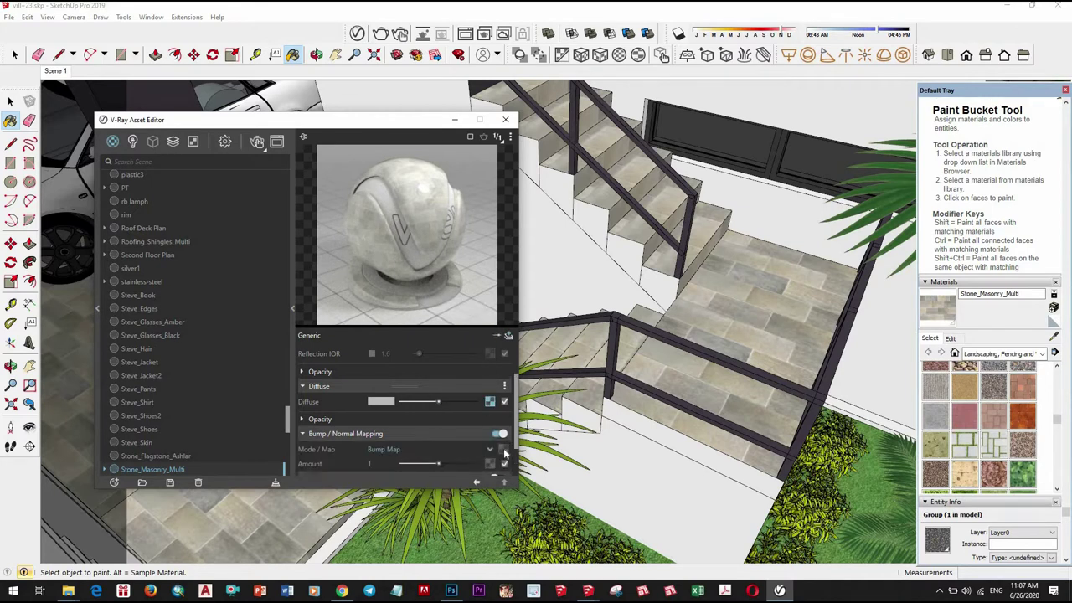
right_click(503, 450)
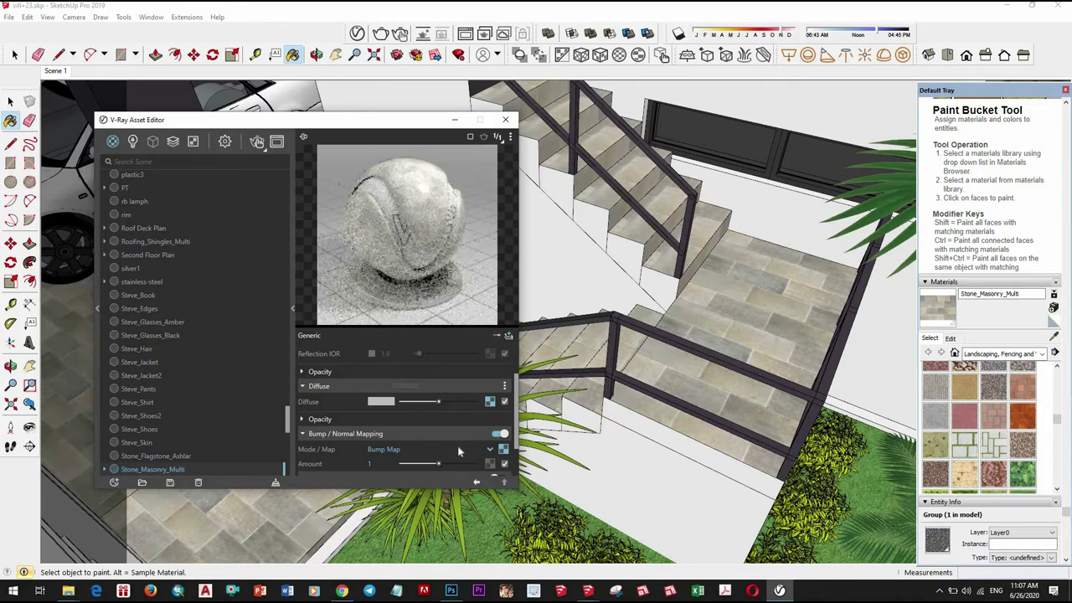
left_click(420, 462)
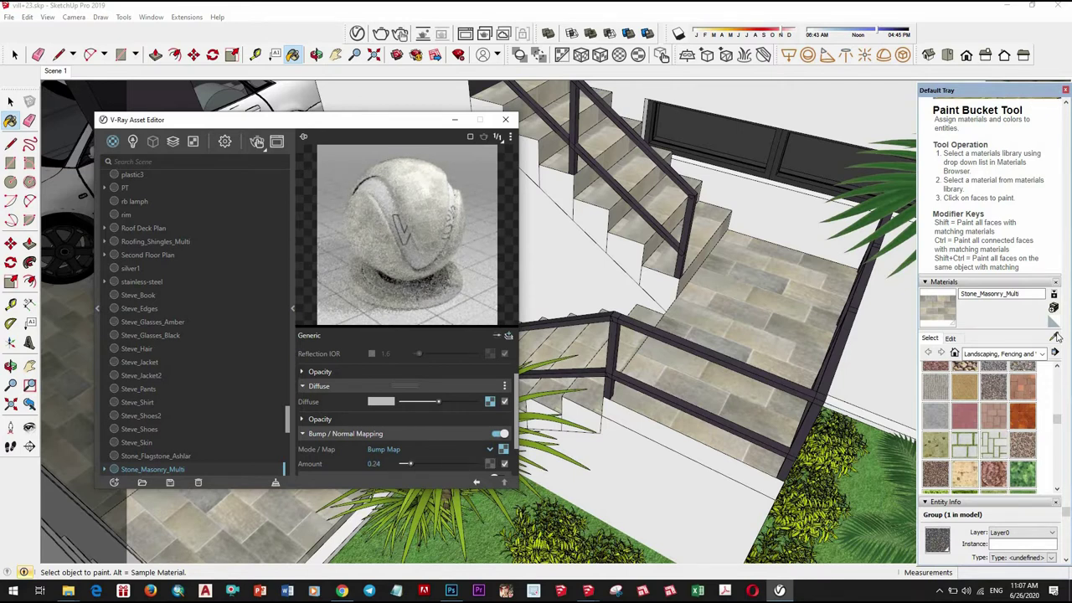
Orbit around to the metal gate and sample its Color_007 material
middle_click_drag(713, 367, 698, 374)
middle_click_drag(871, 335, 660, 262)
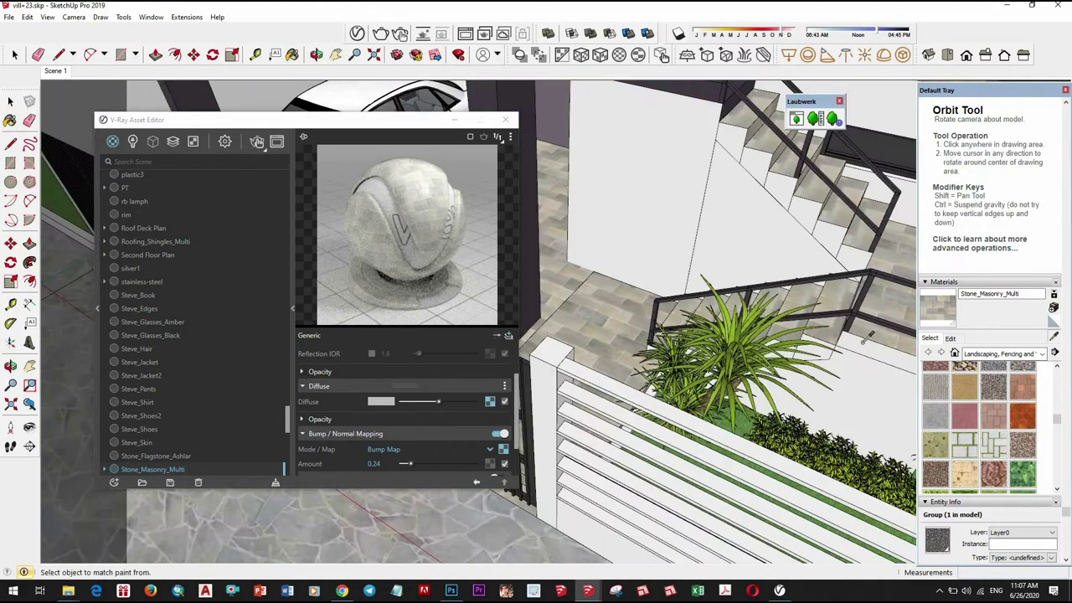
left_click(657, 339, "alt")
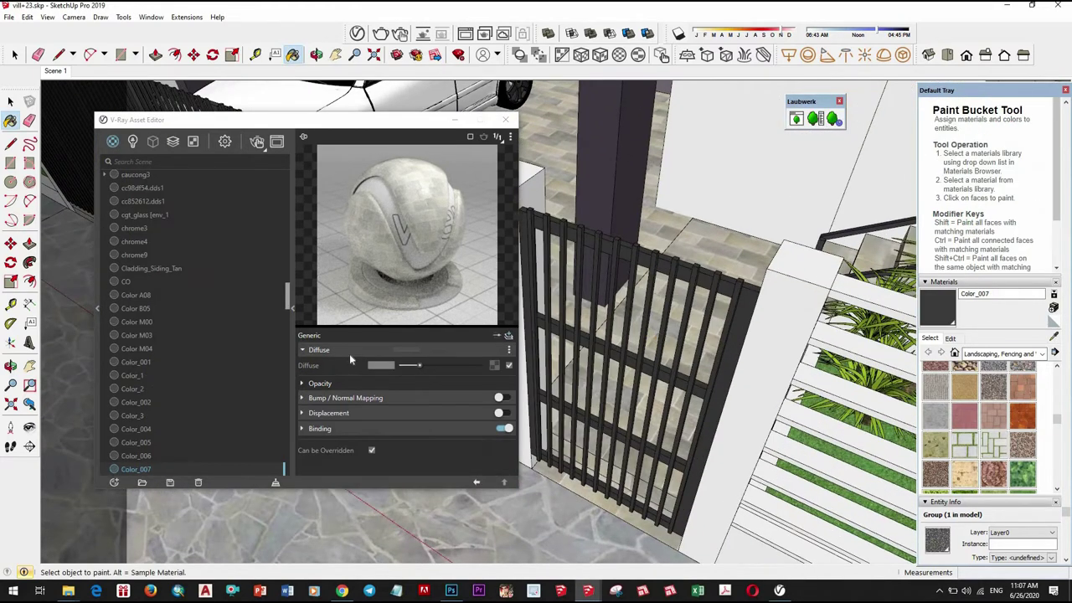
Add a reflection layer to Color_007 with lowered colour and 0.8 glossiness
left_click(508, 336)
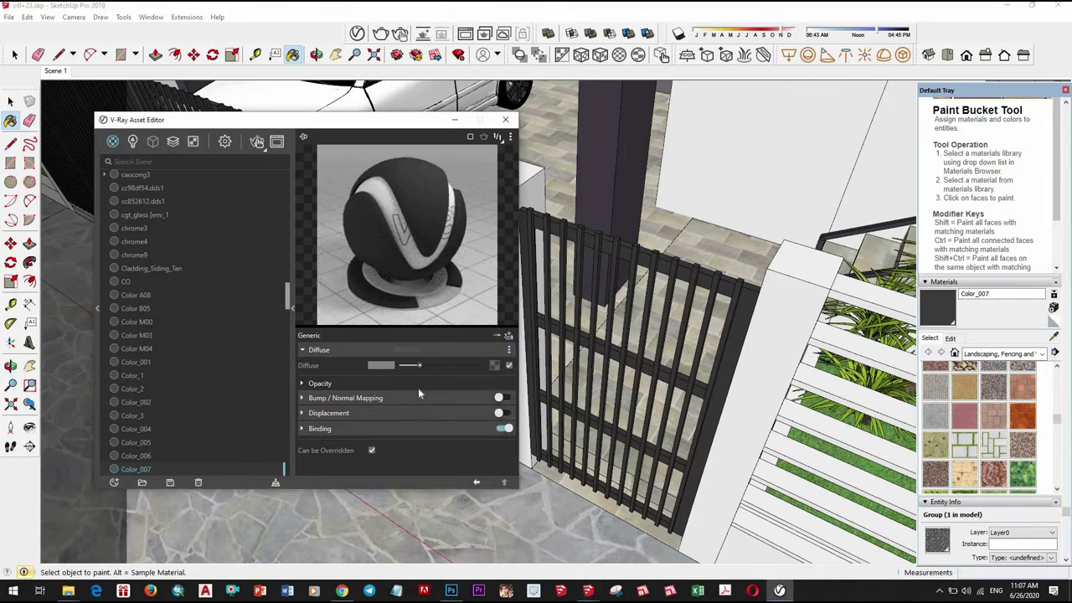
left_click_drag(476, 365, 453, 365)
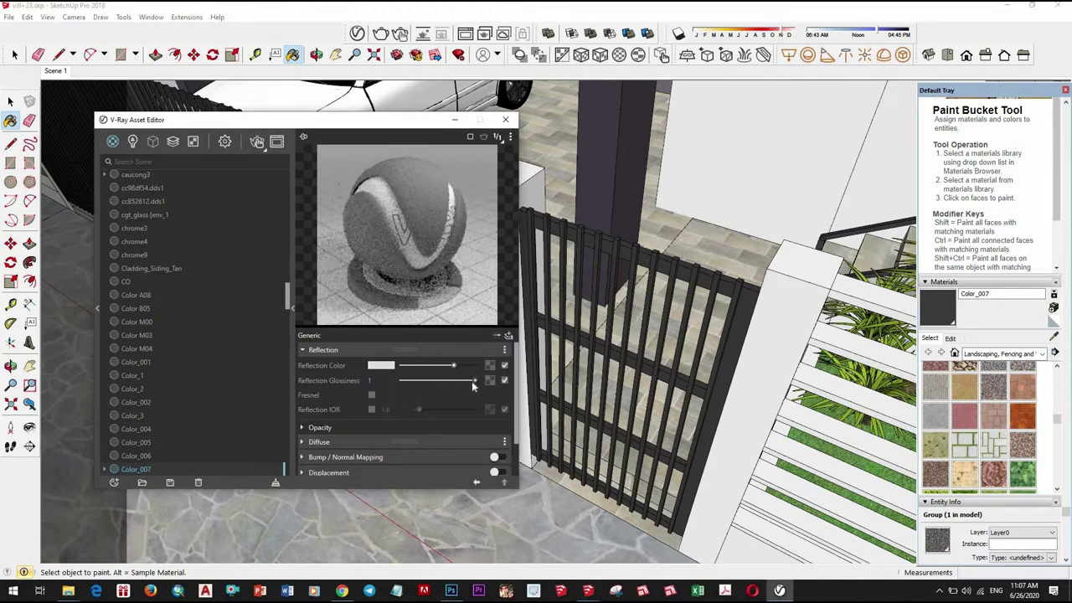
left_click(461, 380)
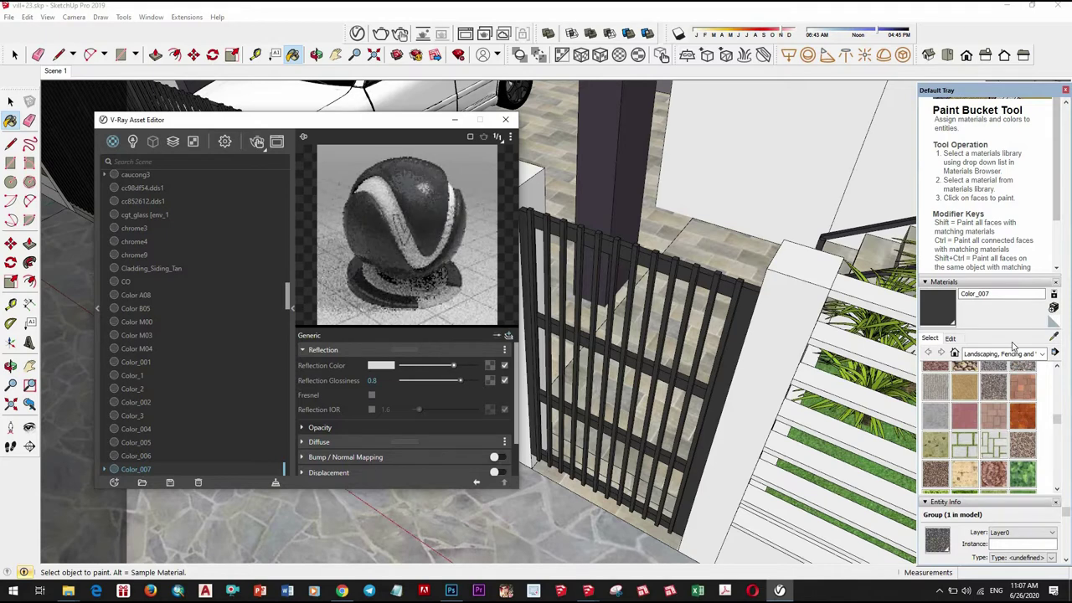
Orbit out to the car and gate and sample the white Color M00 material
middle_click_drag(586, 277, 706, 220)
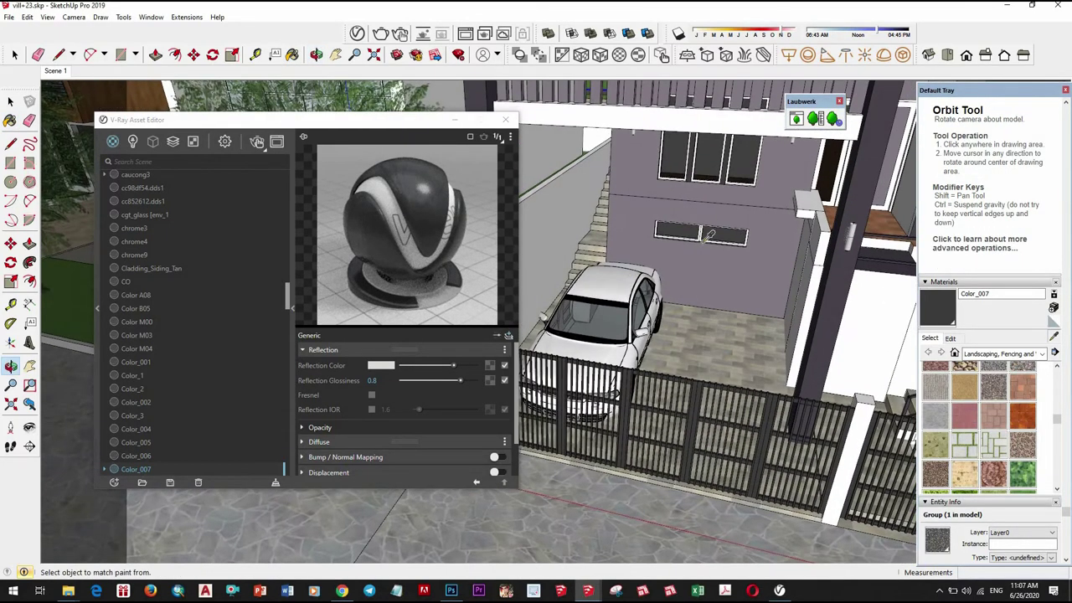
scroll(706, 220, "up", 5)
left_click(704, 220, "alt")
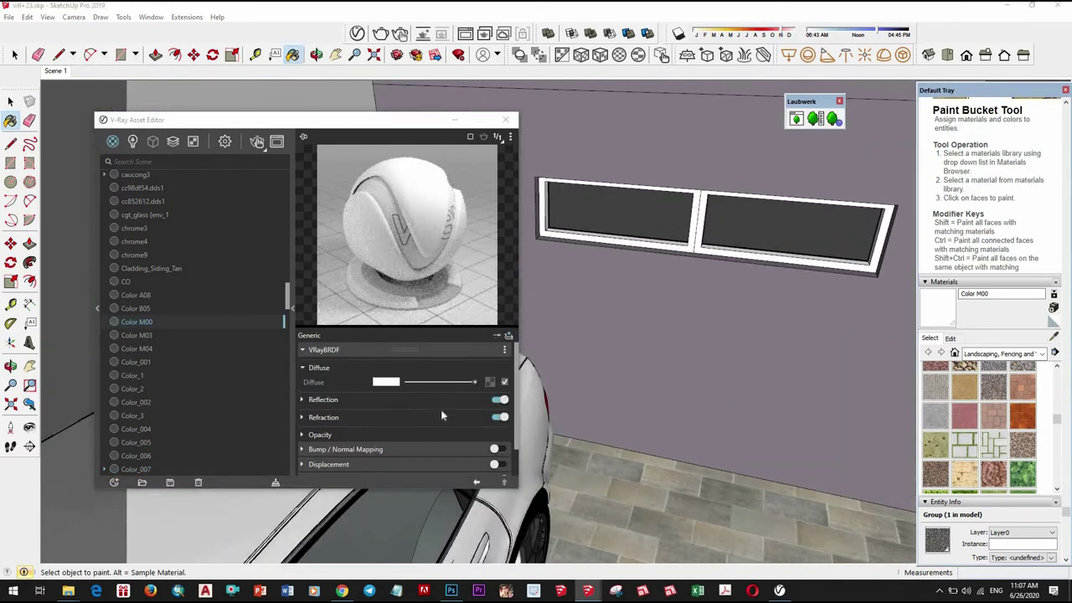
Brighten Color M00's reflection with 0.9 glossiness, then sample the Translucent_Glass_Blue window material
left_click(410, 401)
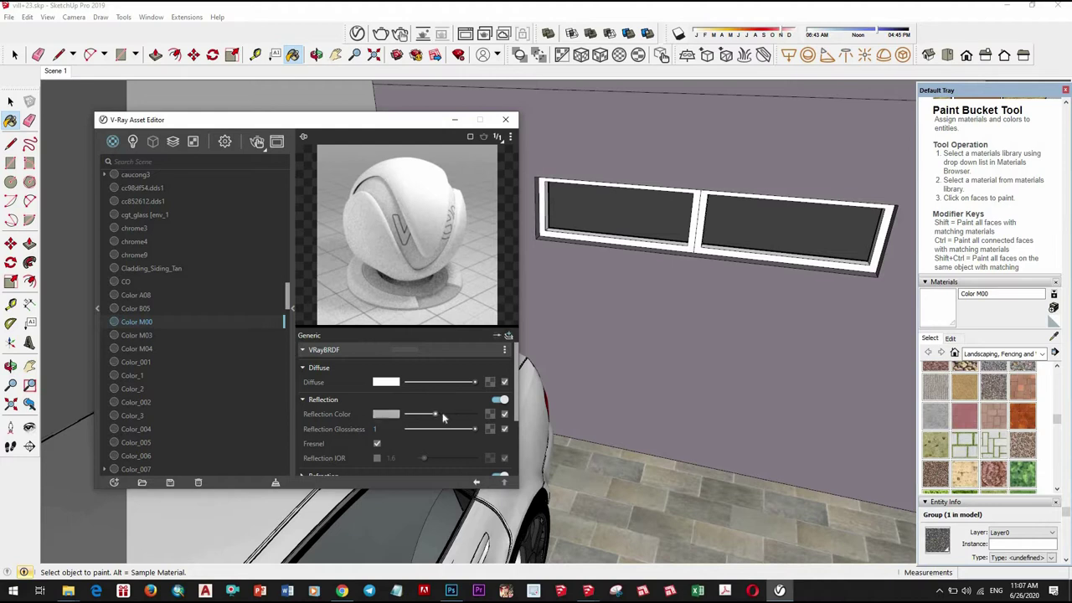
mouse_move(444, 417)
left_mouse_down()
mouse_move(453, 416)
mouse_move(443, 416)
left_mouse_up()
left_click(467, 429)
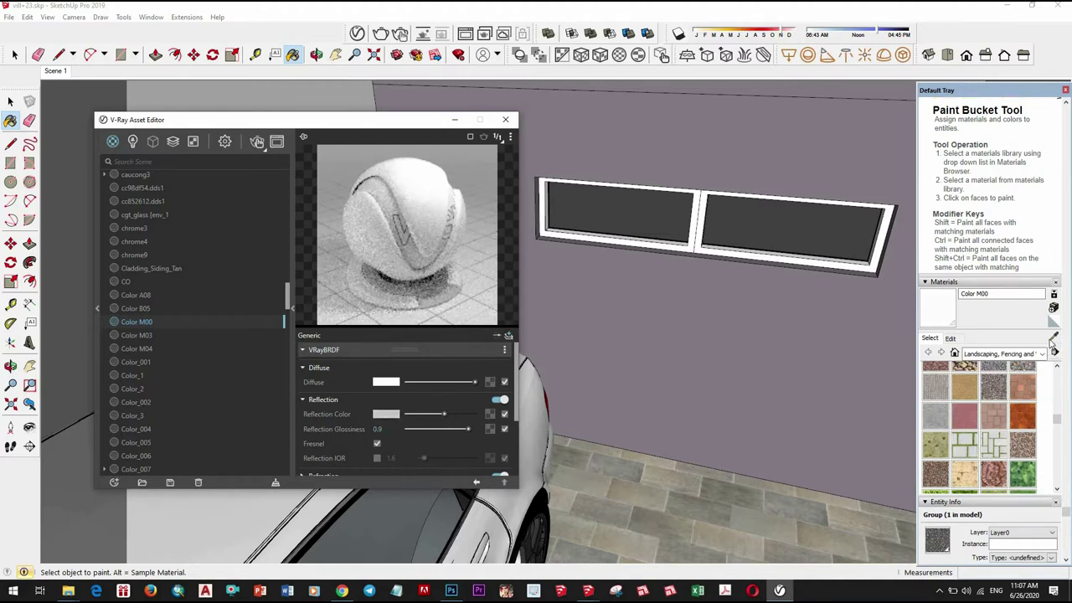
left_click(1053, 338)
left_click(619, 220)
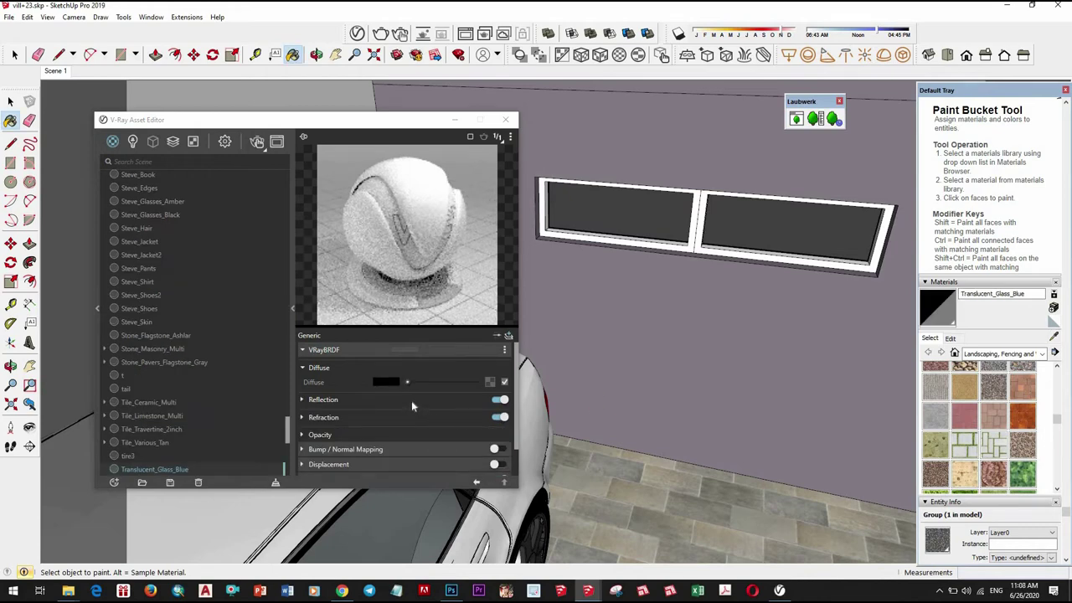
Add a slightly darkened grey reflection to Cladding_Siding_Tan with 0.75 glossiness
left_click(450, 416)
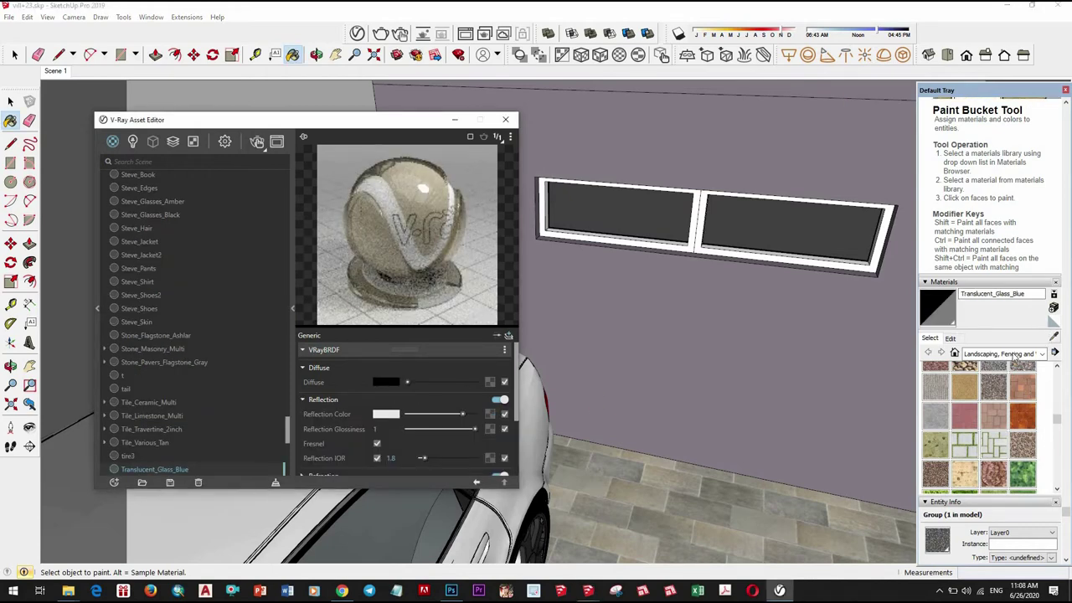
mouse_move(737, 376)
middle_mouse_down()
mouse_move(745, 303)
mouse_move(653, 318)
middle_mouse_up()
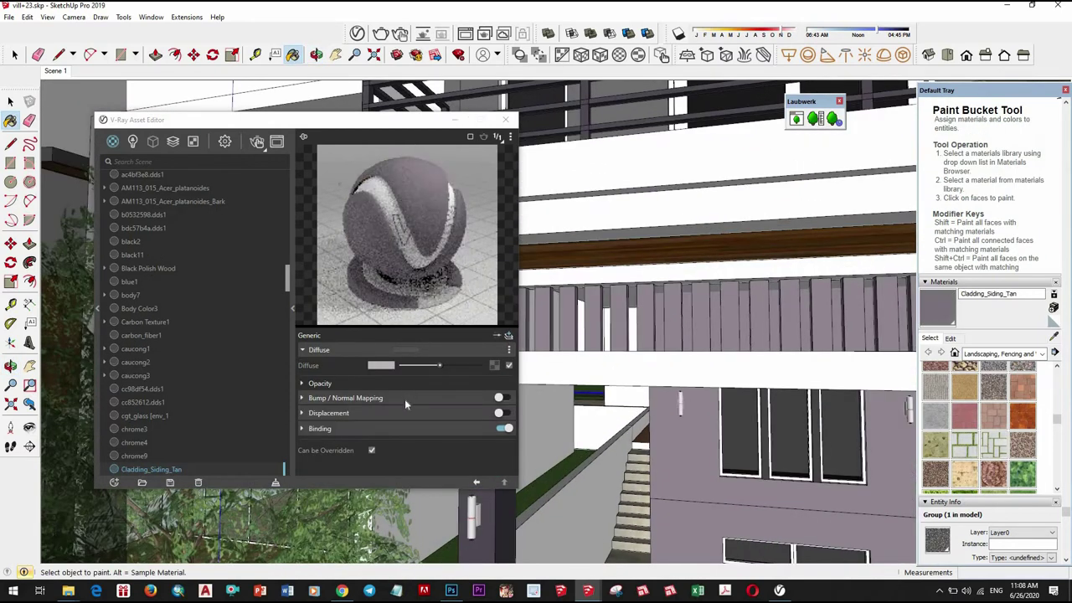
left_click(497, 335)
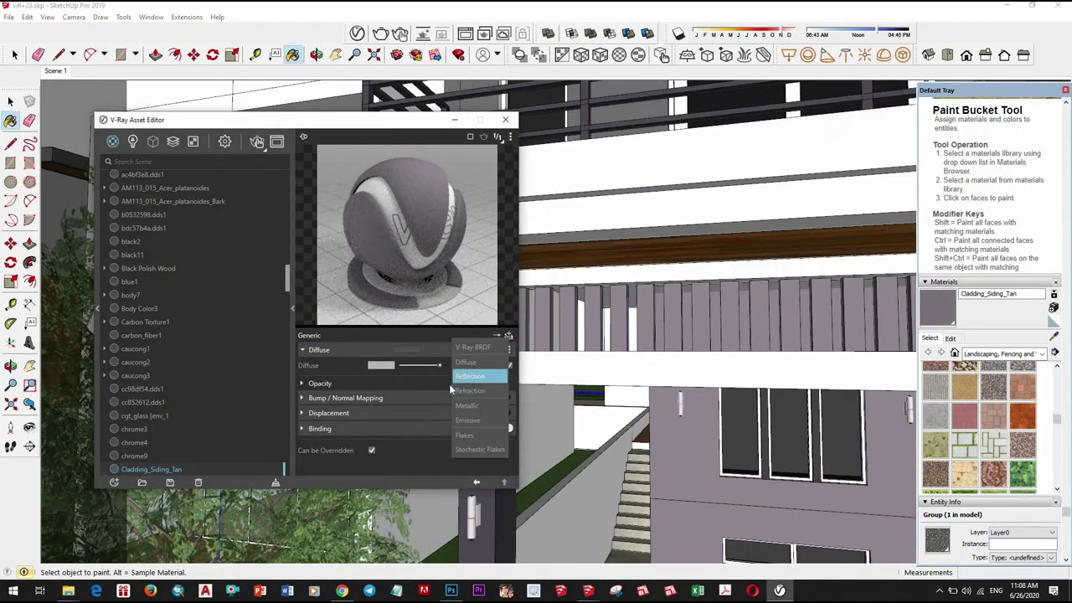
left_click(412, 406)
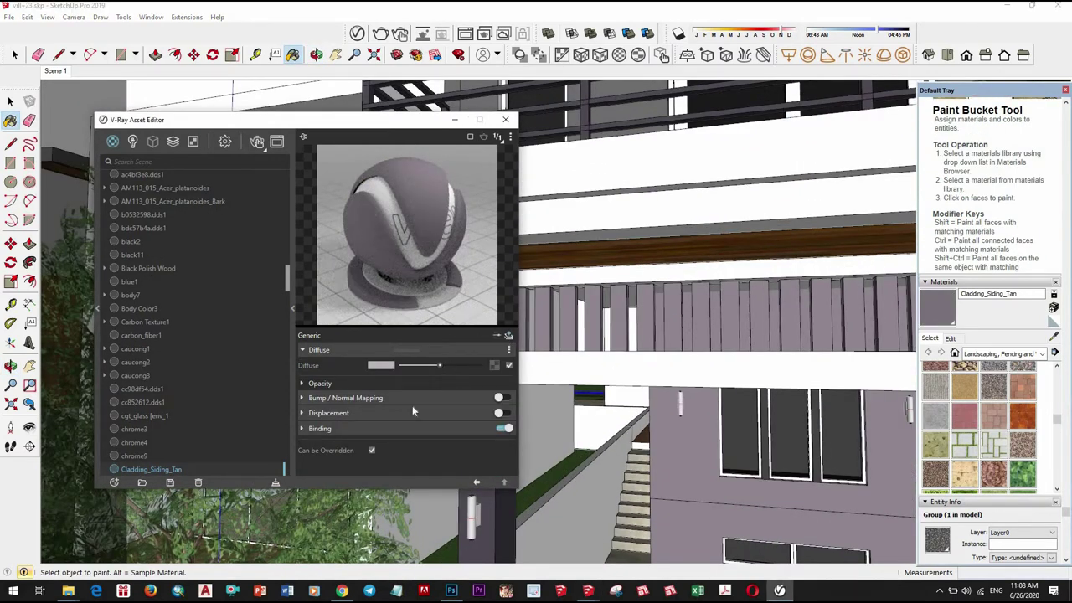
left_click(451, 368)
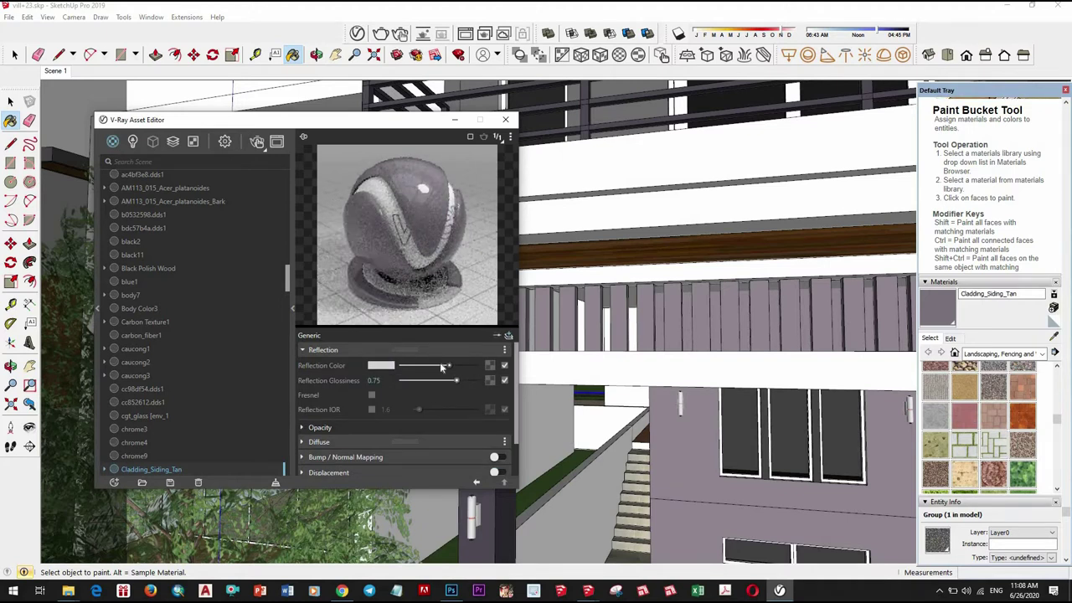
left_click_drag(448, 368, 440, 367)
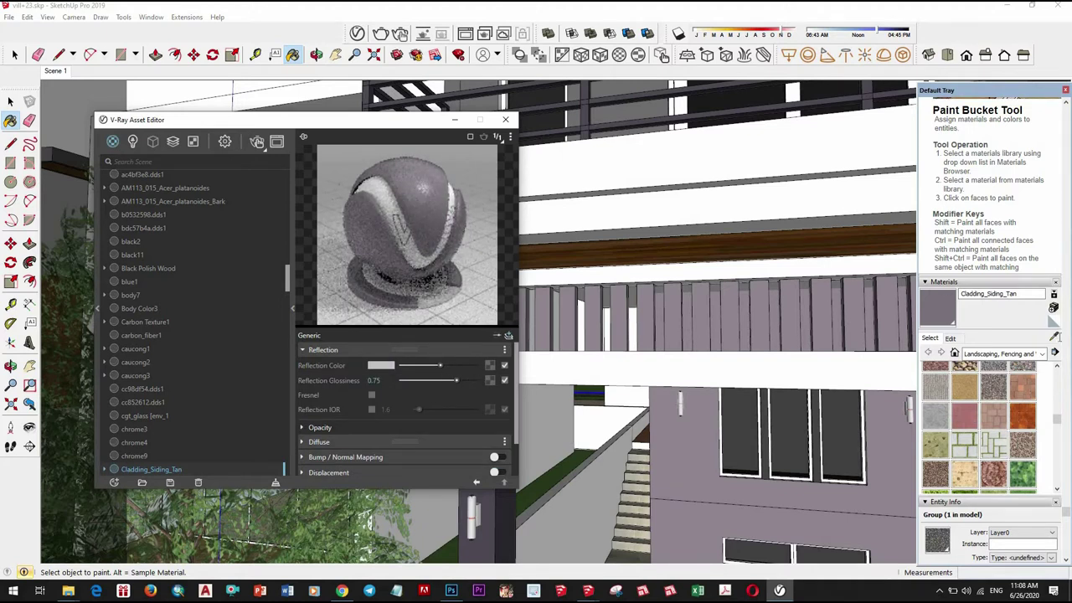
Start material picking and orbit and zoom the view toward the floor tiles
left_click(1054, 337)
mouse_move(754, 276)
middle_mouse_down()
mouse_move(675, 268)
mouse_move(713, 405)
mouse_move(703, 393)
middle_mouse_up()
scroll(695, 386, "up", 2)
scroll(683, 377, "up", 2)
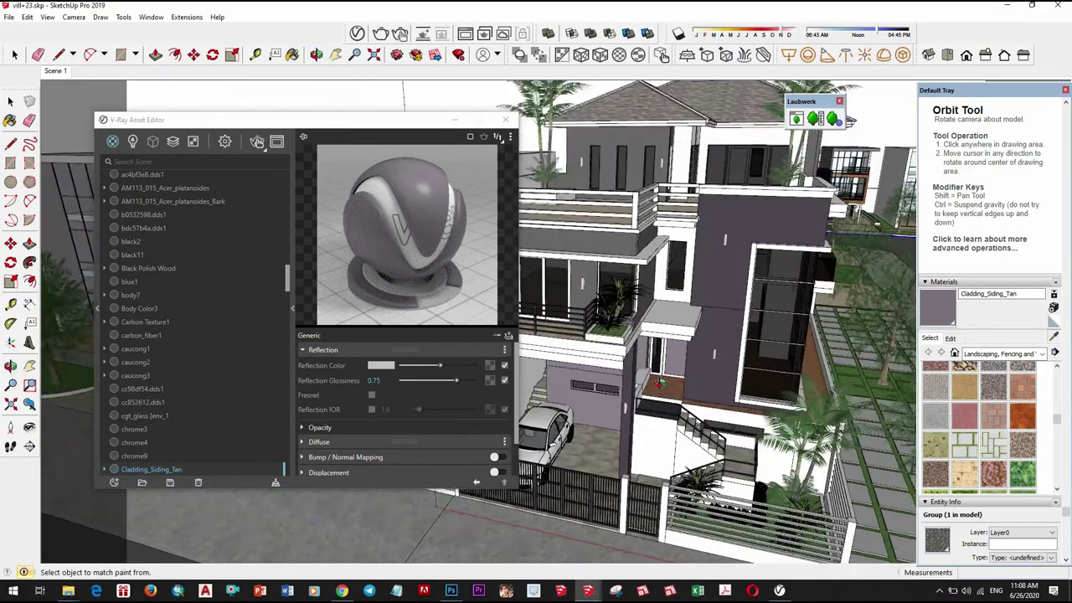
scroll(670, 366, "up", 3)
Sample Tile_Ceramic_Multi and paste its diffuse texture as a bump map at about 0.08
scroll(670, 366, "up", 3)
left_click(670, 366)
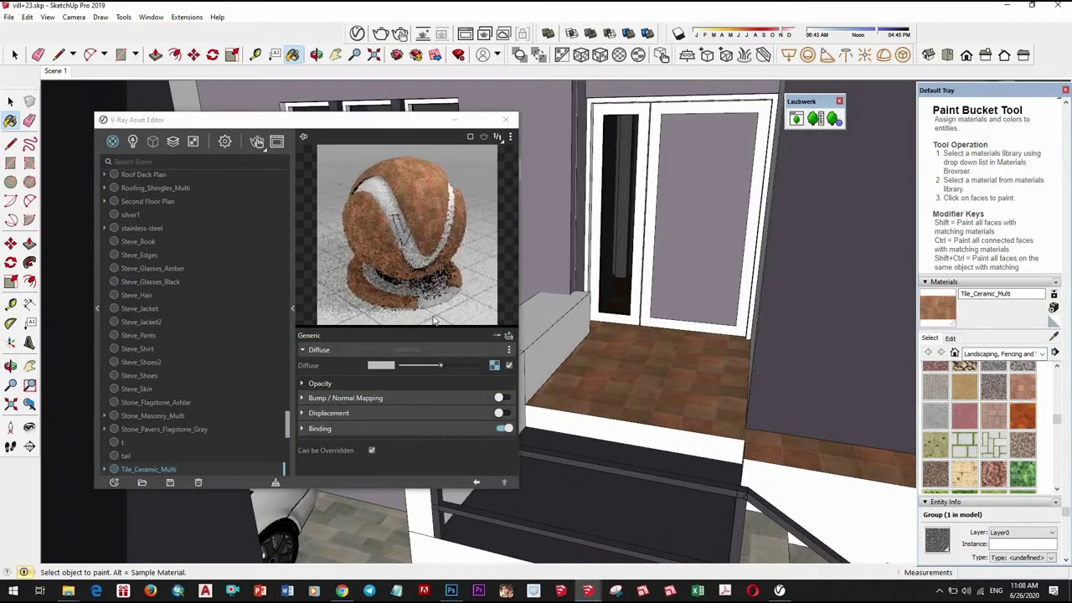
right_click(497, 366)
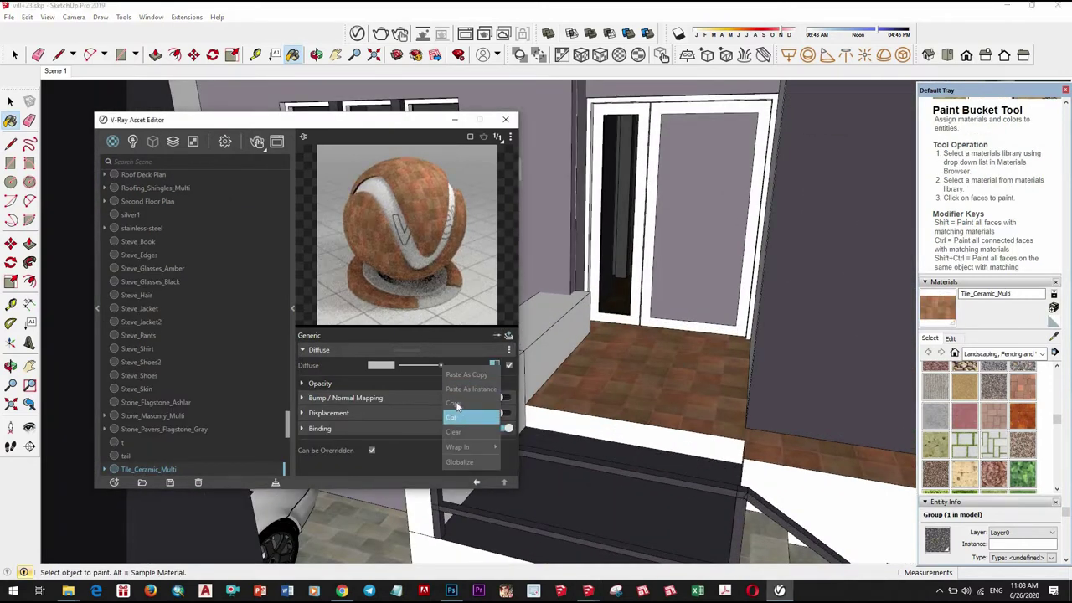
left_click(469, 402)
left_click(505, 401)
left_click(505, 421)
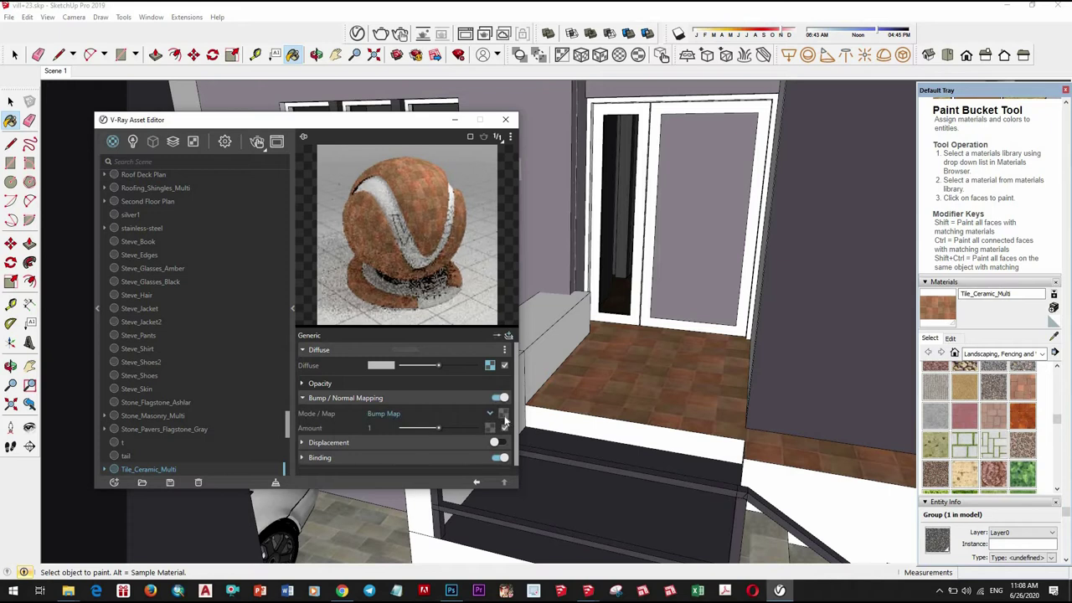
right_click(505, 418)
left_click(490, 425)
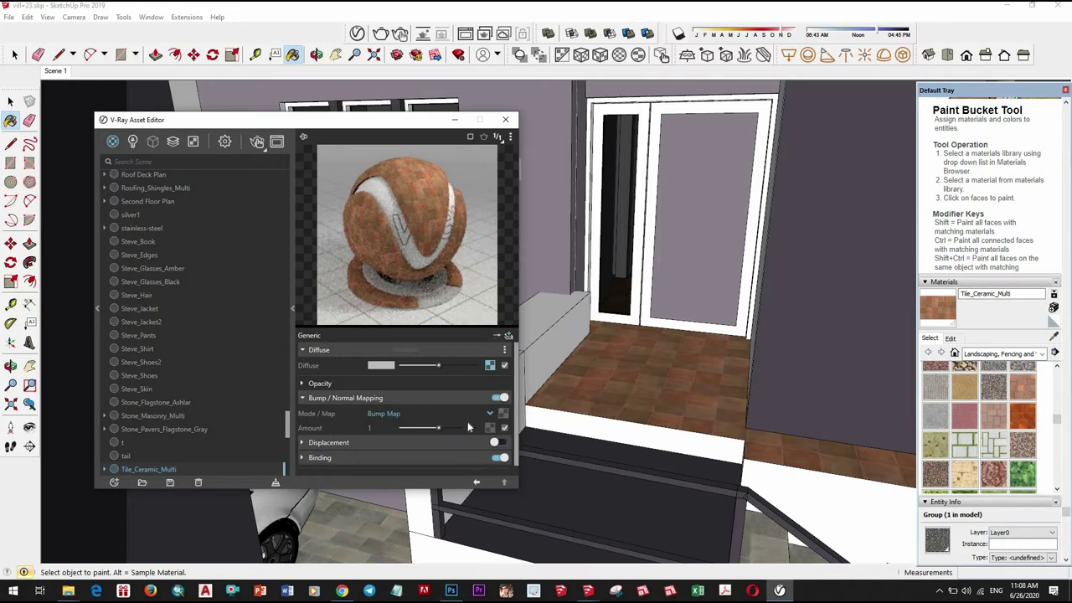
left_click(405, 427)
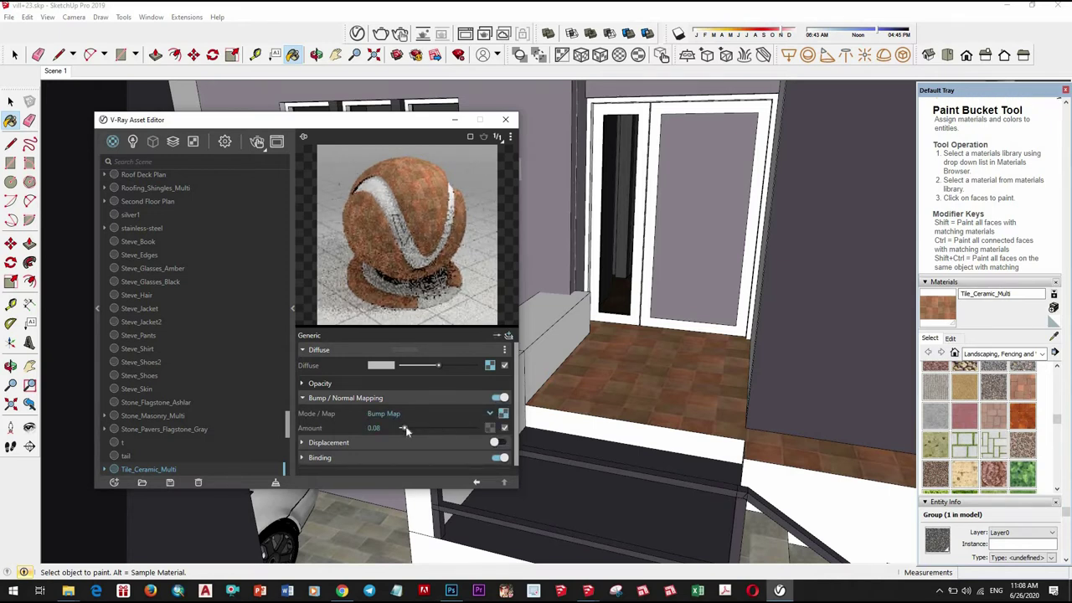
left_click(410, 428)
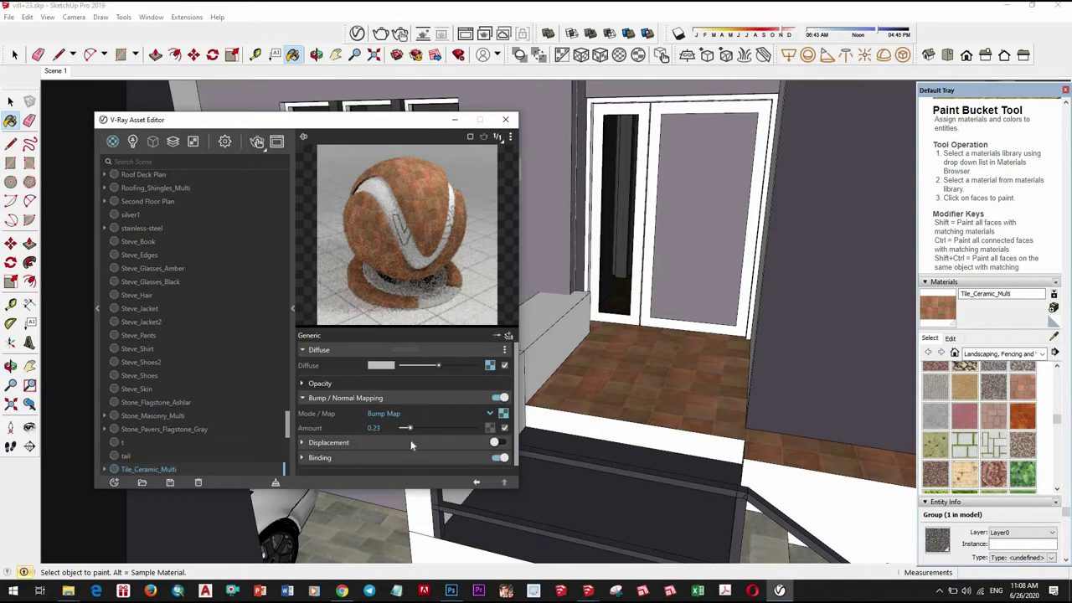
Add a reflection layer to the tiles at 0.75 glossiness, then sample the PT light material
left_click(508, 335)
left_click(444, 350)
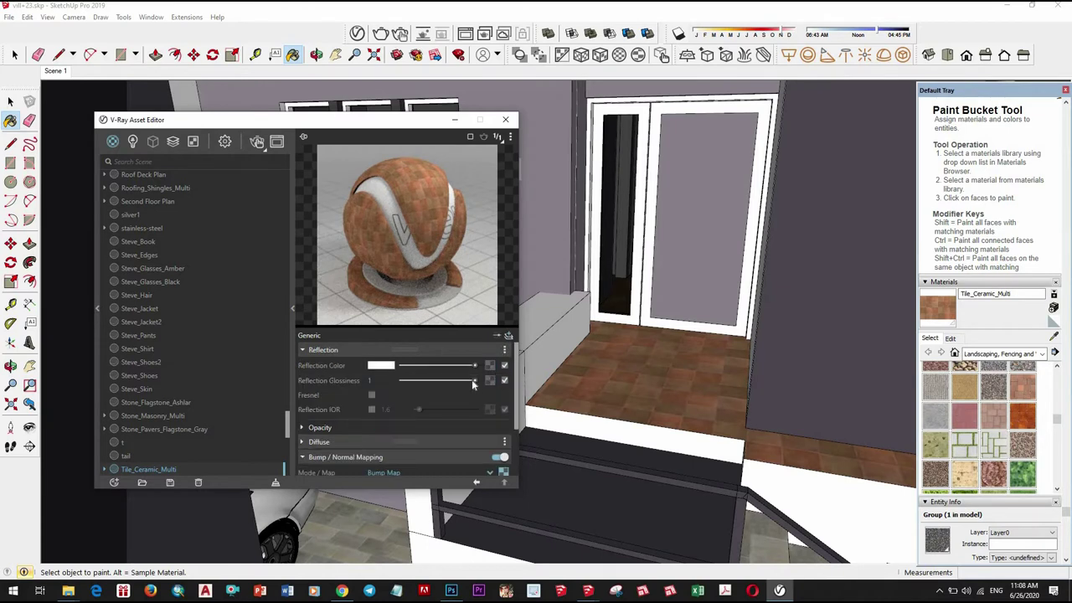
left_click_drag(473, 381, 412, 381)
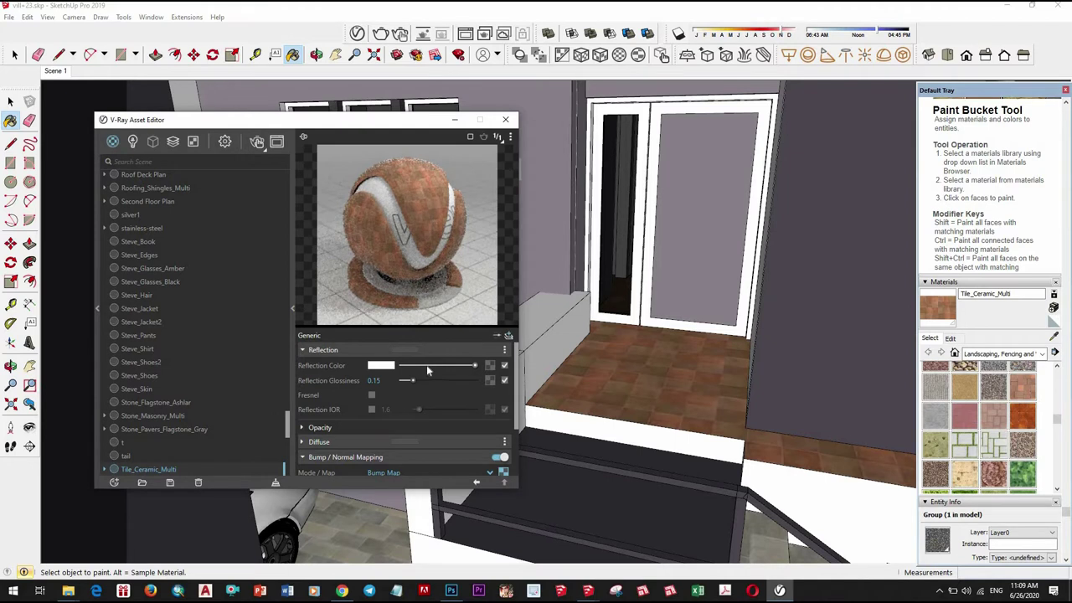
left_click(427, 366)
left_click(435, 380)
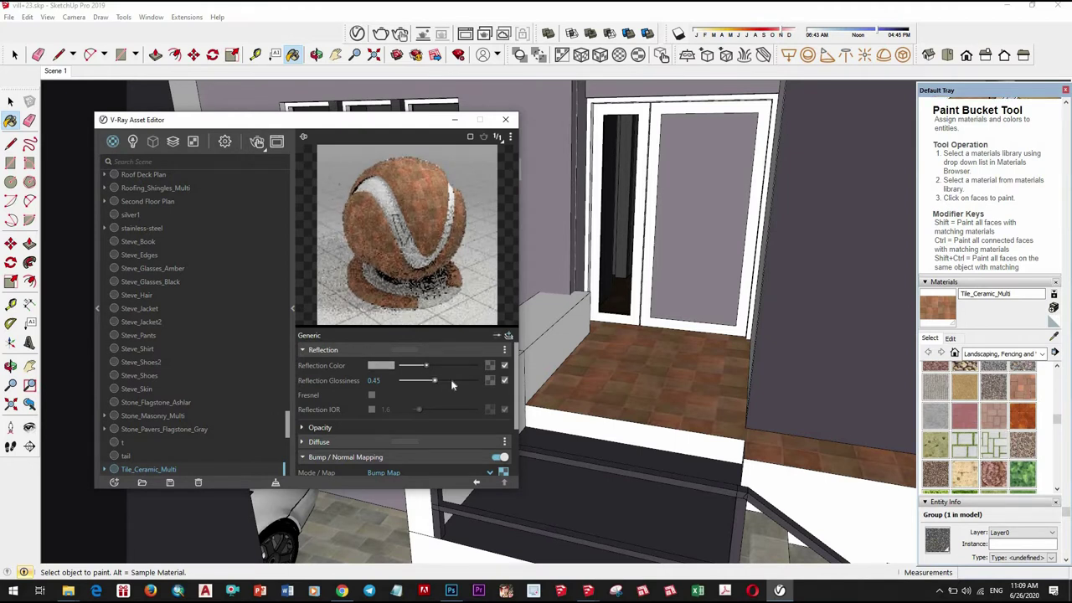
left_click(449, 380)
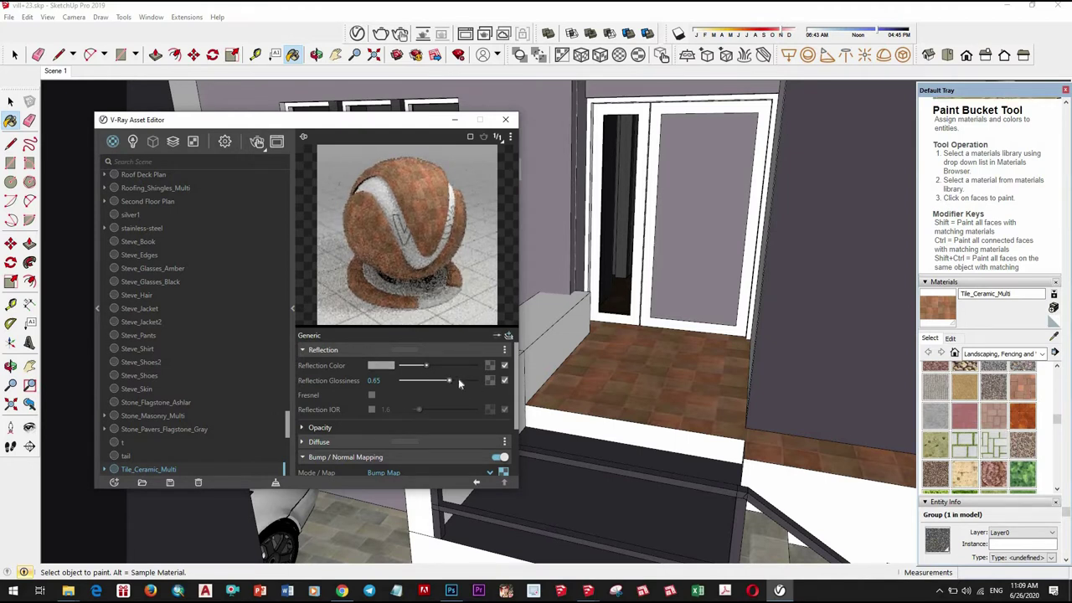
left_click(456, 381)
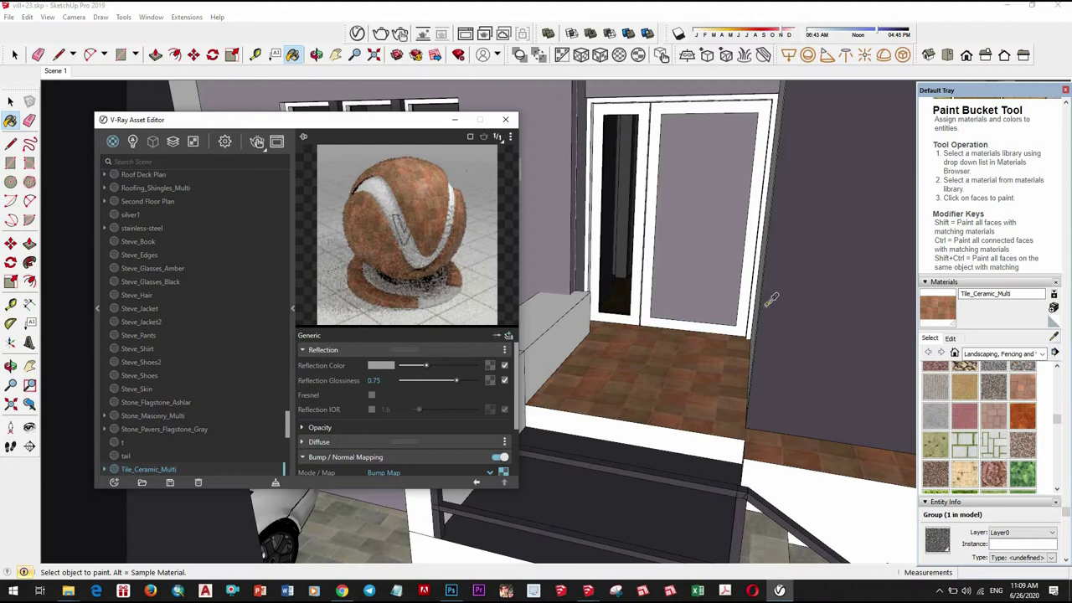
middle_click_drag(837, 235, 878, 194)
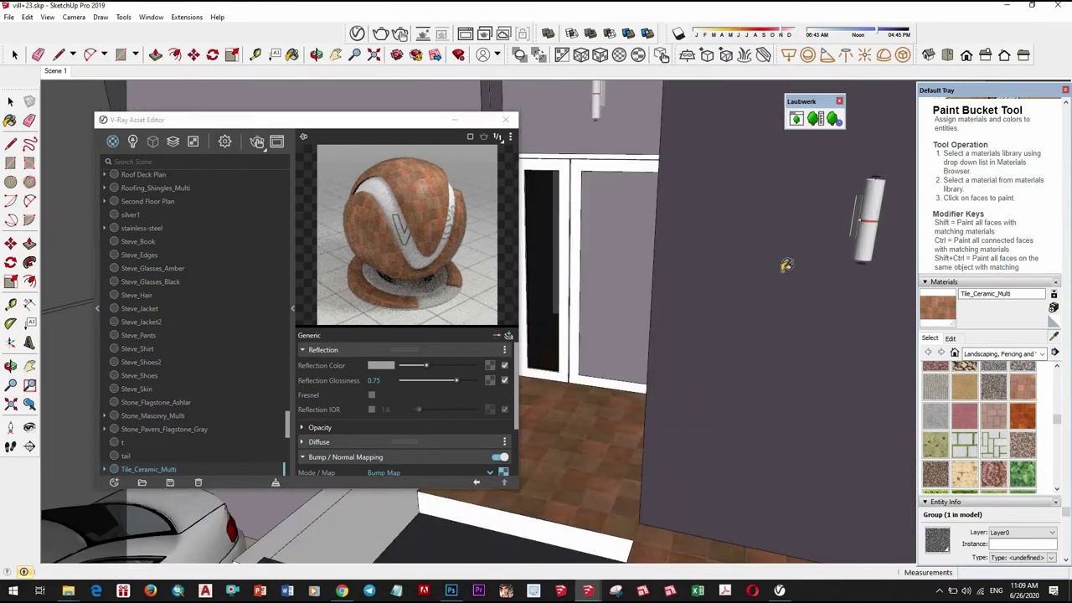
left_click(876, 201, "alt")
Expand the PT material's reflection settings, then zoom in and sample the grey wall's Color_007 material
left_click(413, 406)
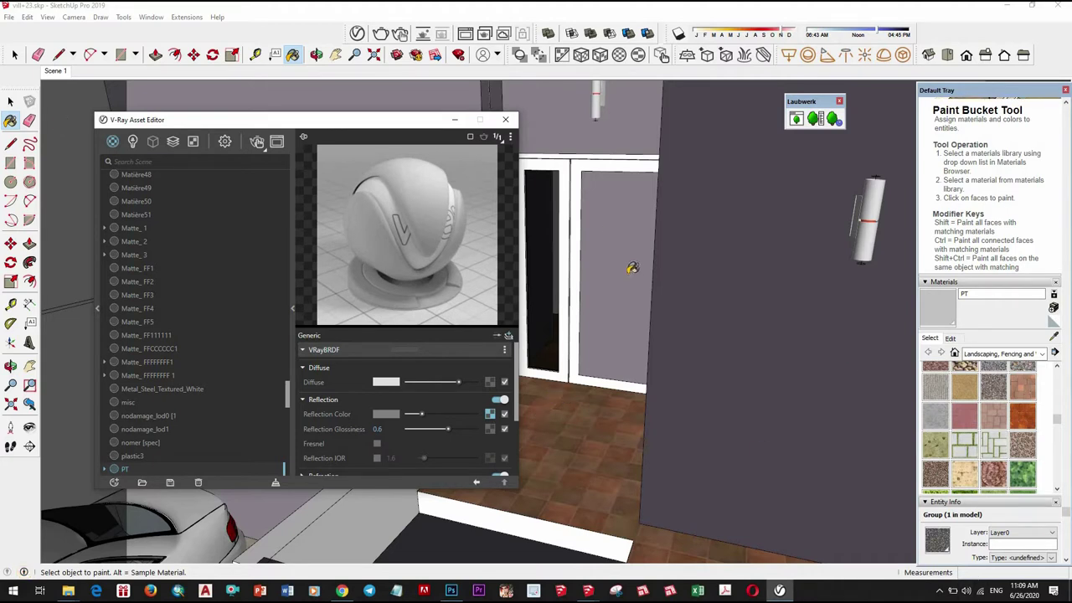
mouse_move(619, 281)
middle_mouse_down()
mouse_move(711, 301)
mouse_move(689, 279)
mouse_move(704, 343)
middle_mouse_up()
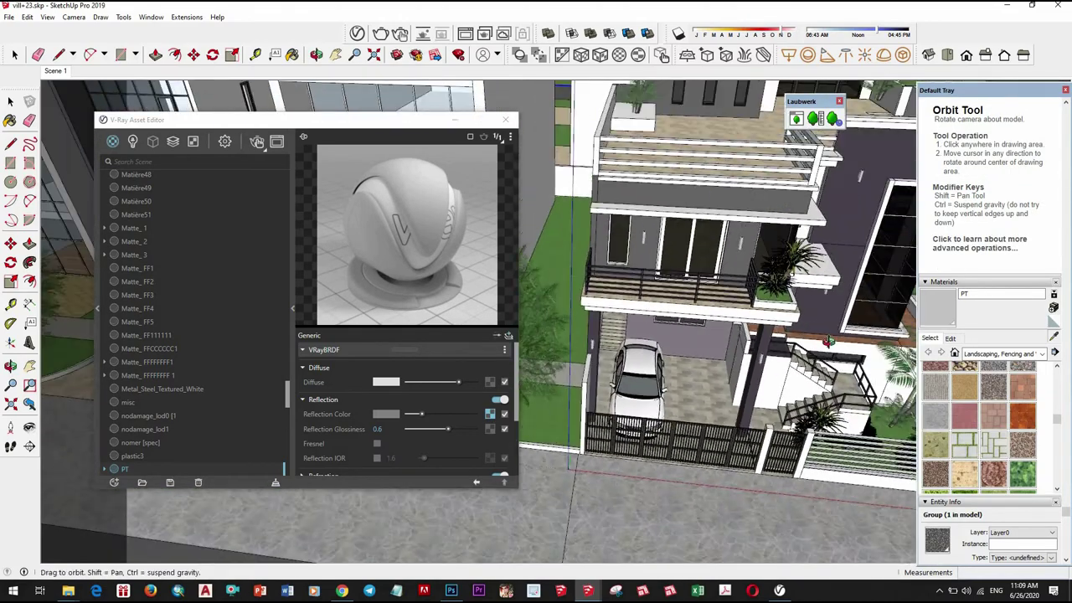
scroll(691, 239, "up", 3)
scroll(691, 240, "up", 3)
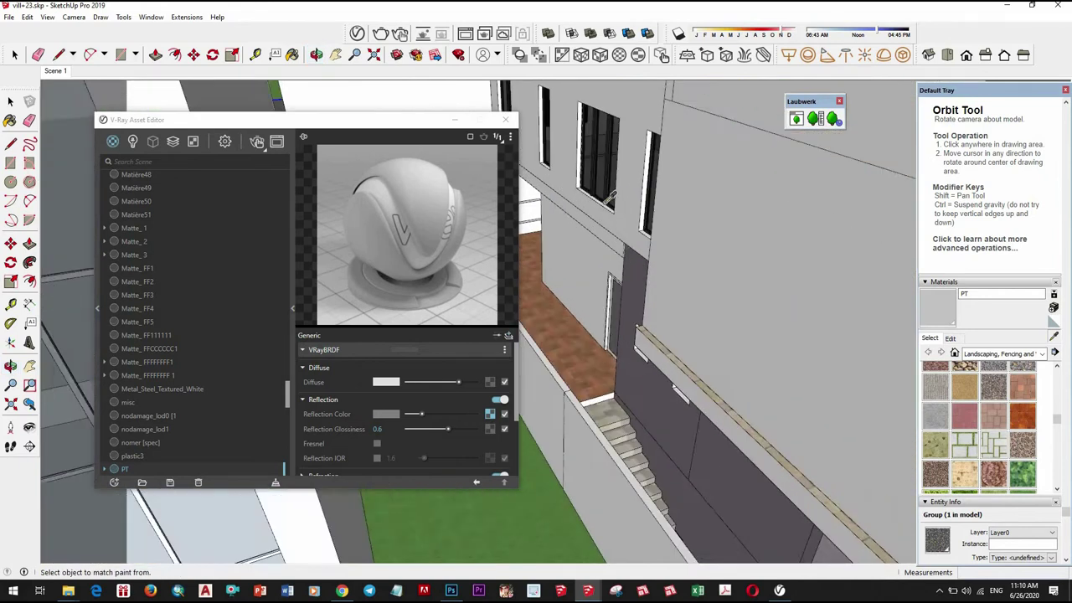
scroll(692, 239, "up", 3)
scroll(691, 240, "up", 2)
key("b")
left_click(618, 174, "alt")
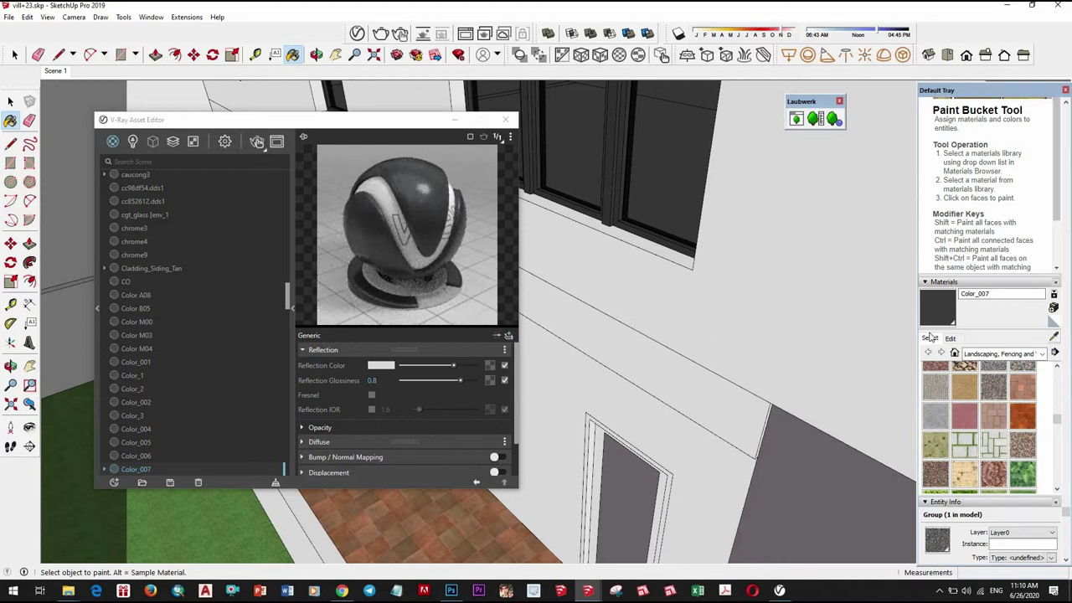
left_click(1054, 336)
Return to Scene 1 and orbit toward the wooden balcony ceilings with the Paint Bucket ready
middle_click_drag(753, 335, 610, 317, "shift")
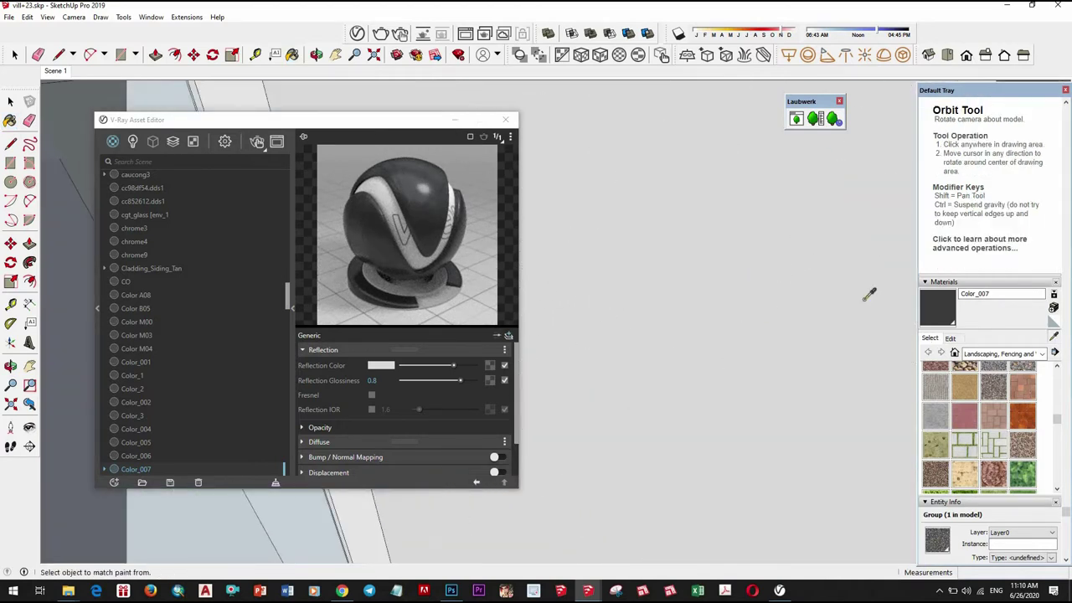
middle_click_drag(868, 292, 720, 302)
left_click(60, 71)
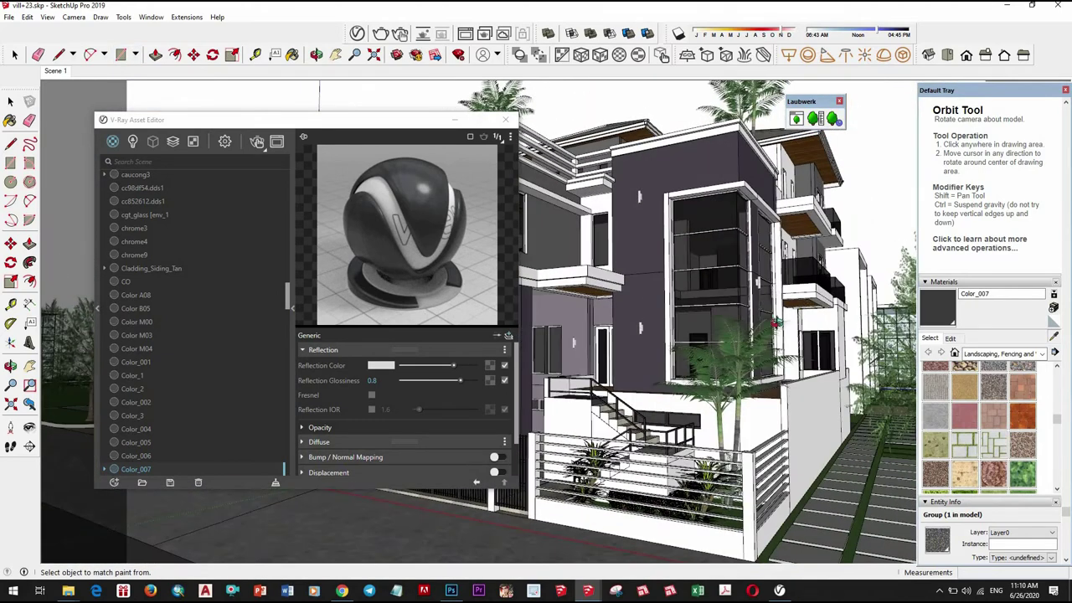
middle_click_drag(774, 318, 779, 310)
scroll(787, 301, "up", 3)
scroll(804, 284, "up", 3)
left_click_drag(804, 282, 586, 318)
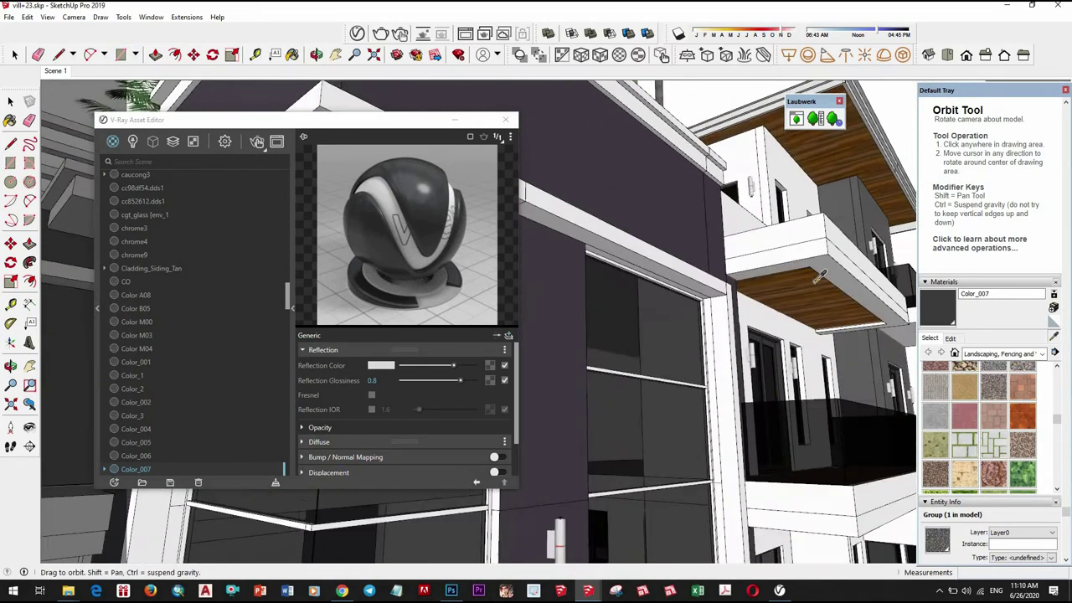
key("b")
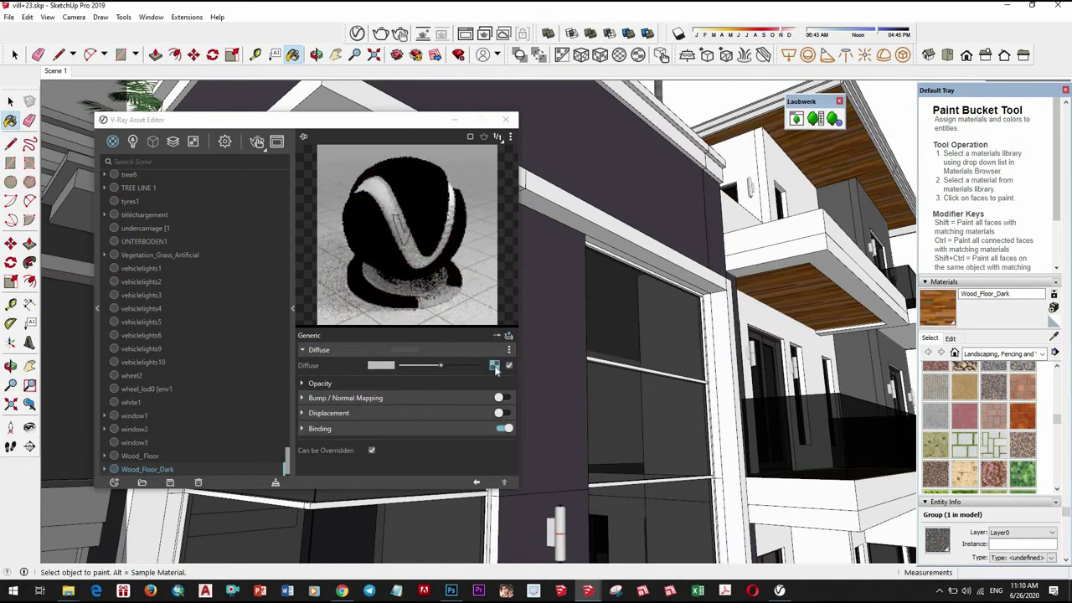
Copy the wood's Diffuse texture and enable Bump / Normal Mapping with amount 0.21
right_click(494, 366)
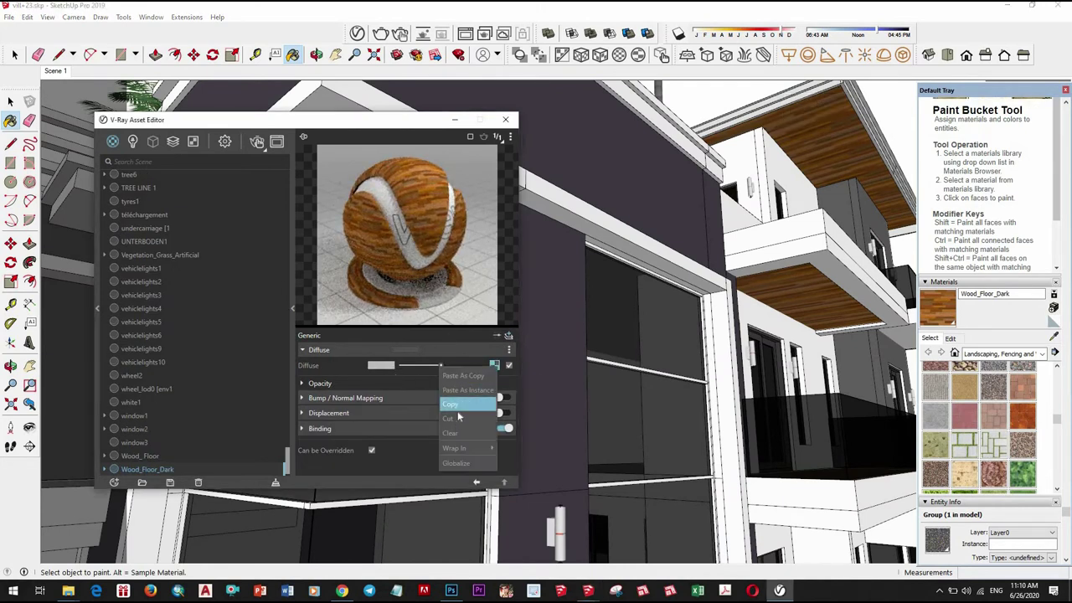
left_click(399, 398)
left_click(499, 398)
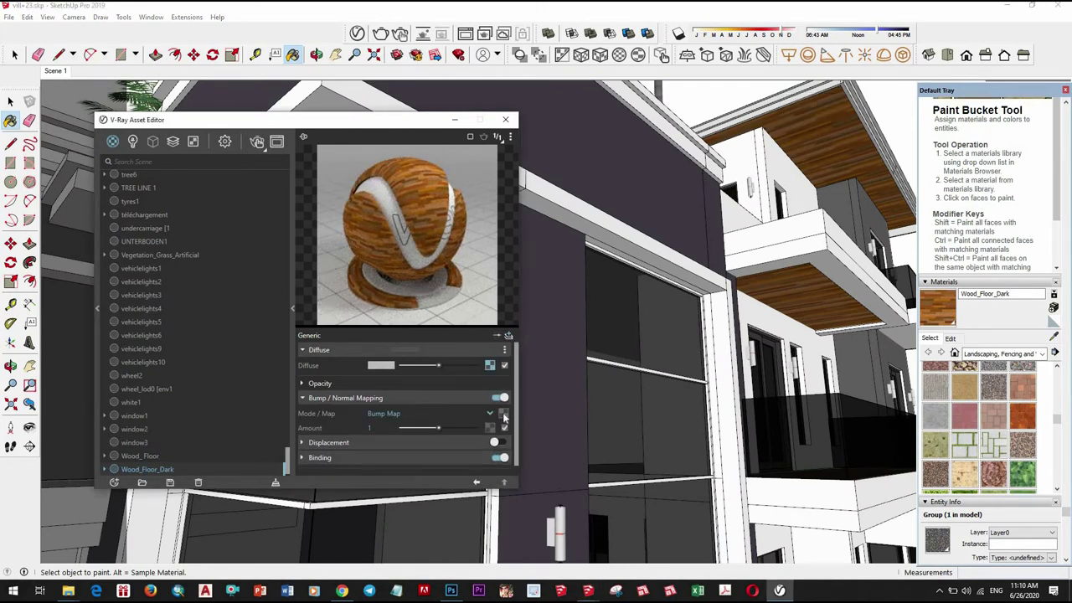
left_click(403, 429)
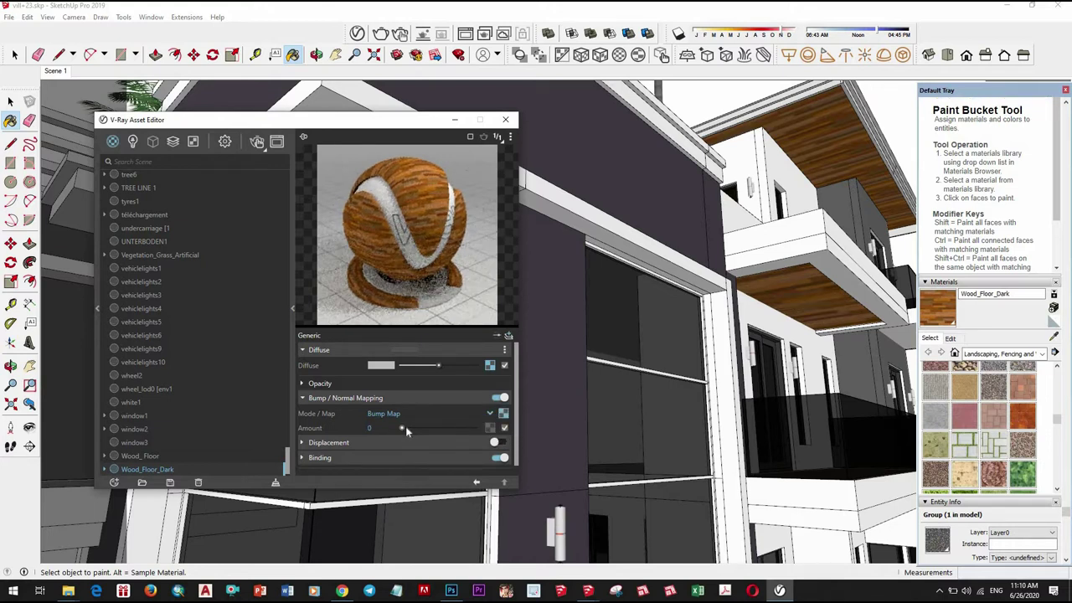
left_click(408, 428)
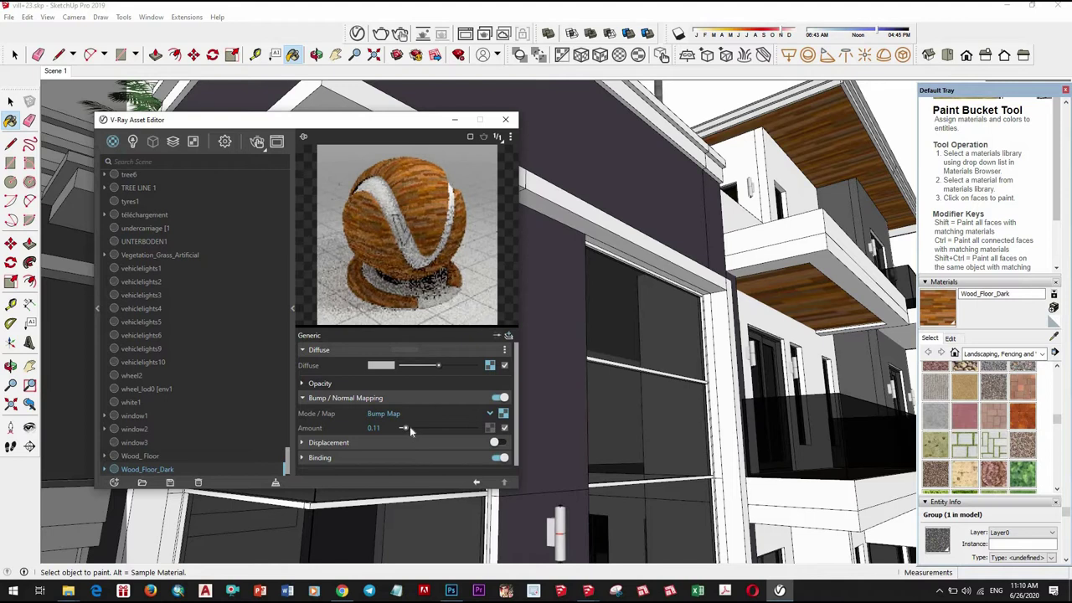
Add a Reflection layer to Wood_Floor_Dark with 0.8 glossiness
left_click(508, 335)
left_click(472, 377)
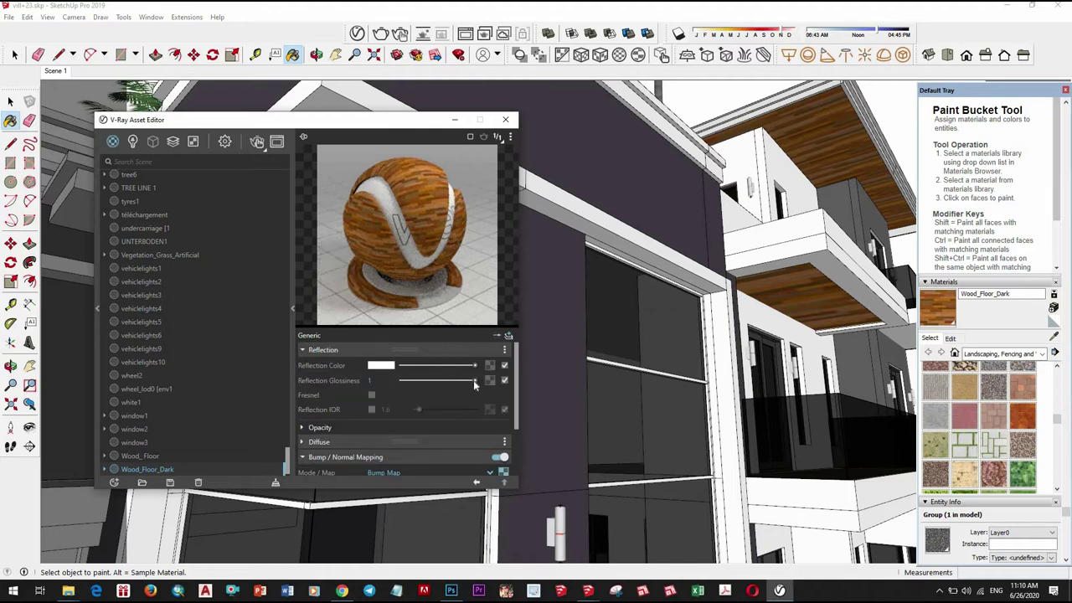
mouse_move(473, 380)
left_mouse_down()
mouse_move(442, 380)
mouse_move(458, 369)
mouse_move(439, 366)
mouse_move(455, 378)
left_mouse_up()
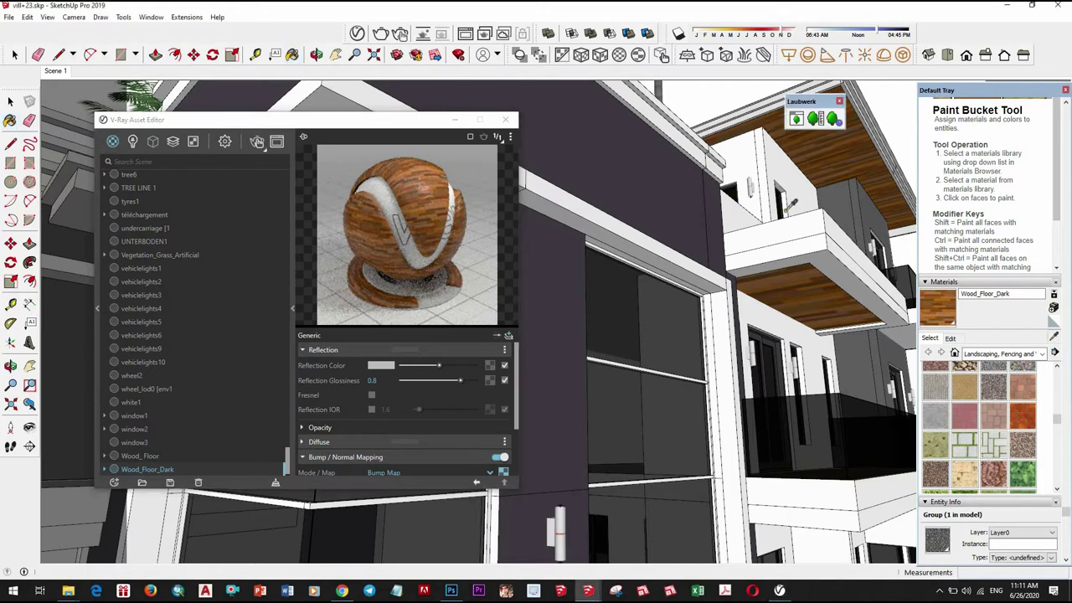
mouse_move(752, 284)
middle_mouse_down()
mouse_move(769, 342)
mouse_move(709, 192)
middle_mouse_up()
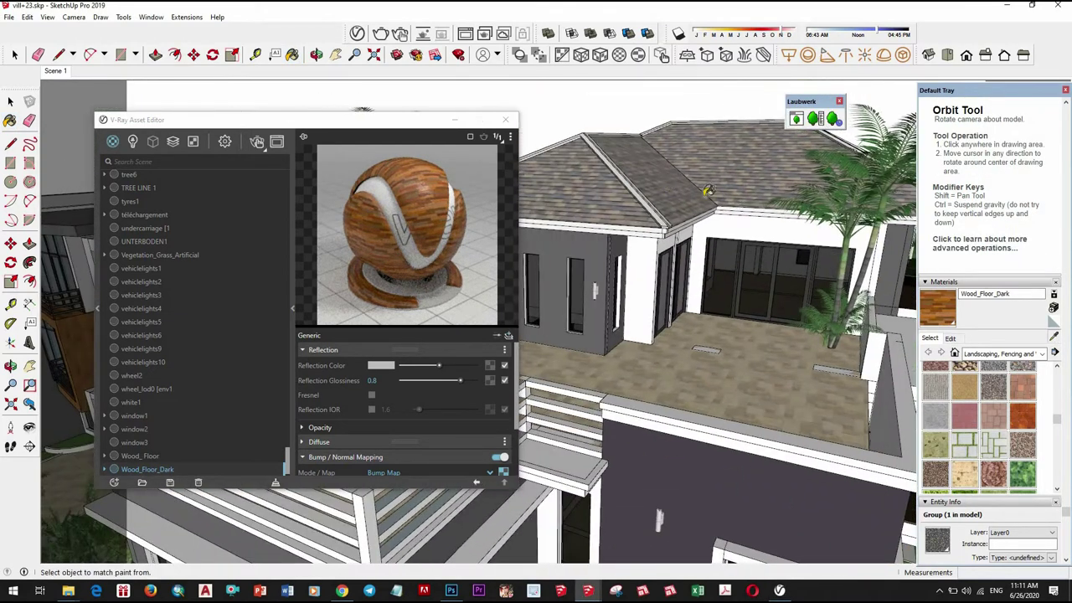
Sample Roofing_Shingles_Multi from the roof and enable its bump mapping at 0.47
key("b")
left_click(709, 192, "alt")
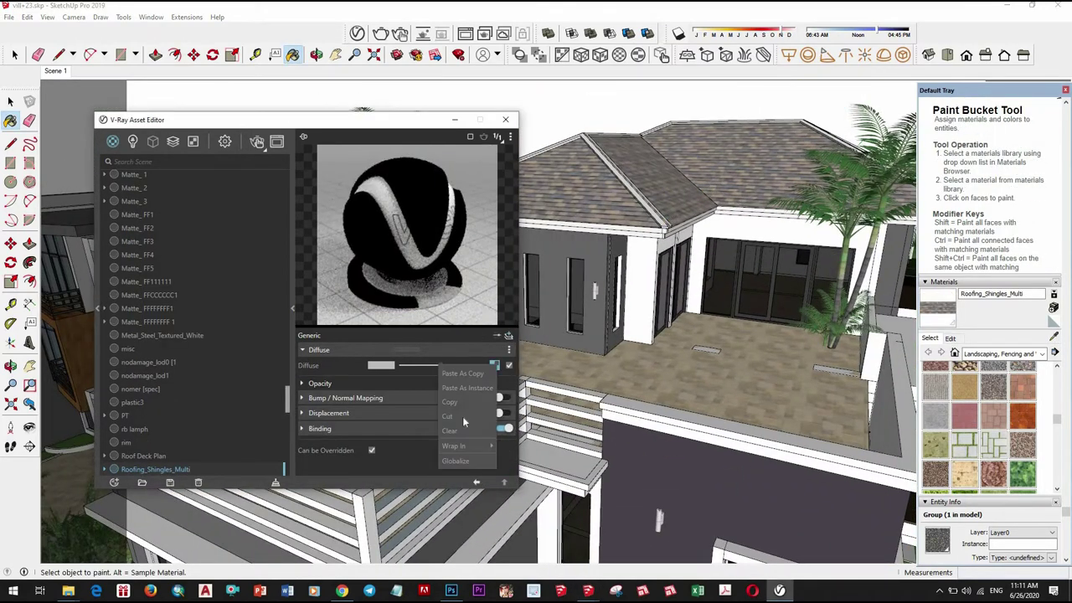
left_click(458, 401)
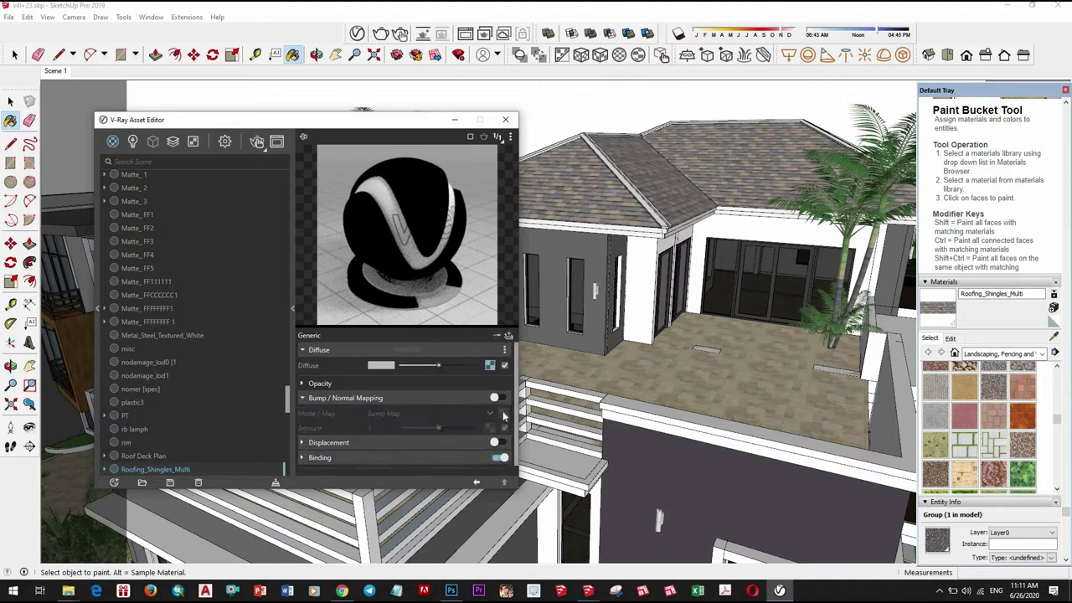
left_click(499, 398)
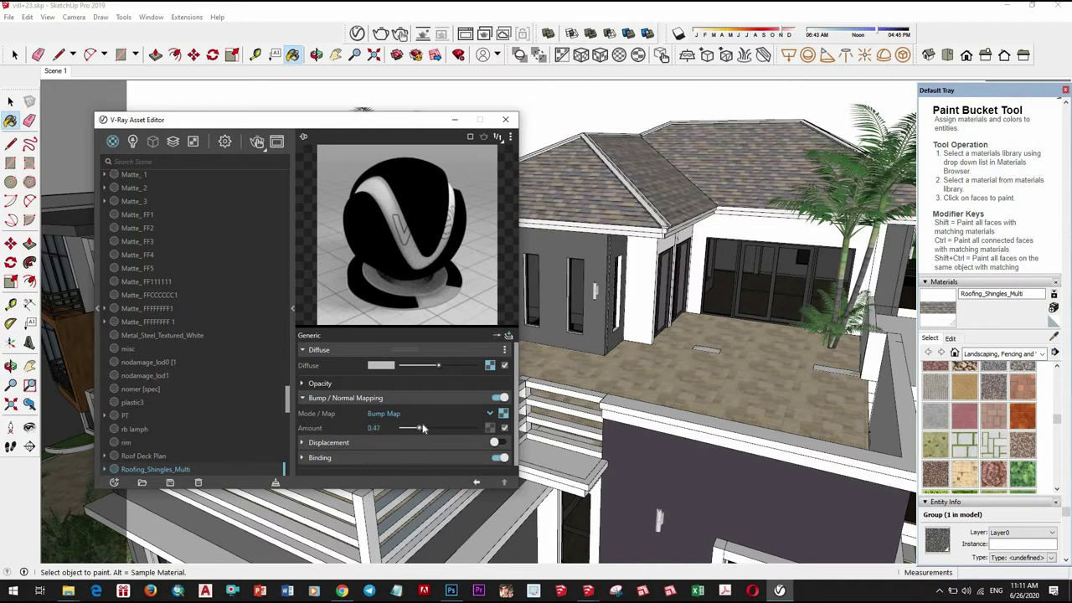
Add a darker Reflection layer to the shingles with 0.45 glossiness
left_click(508, 335)
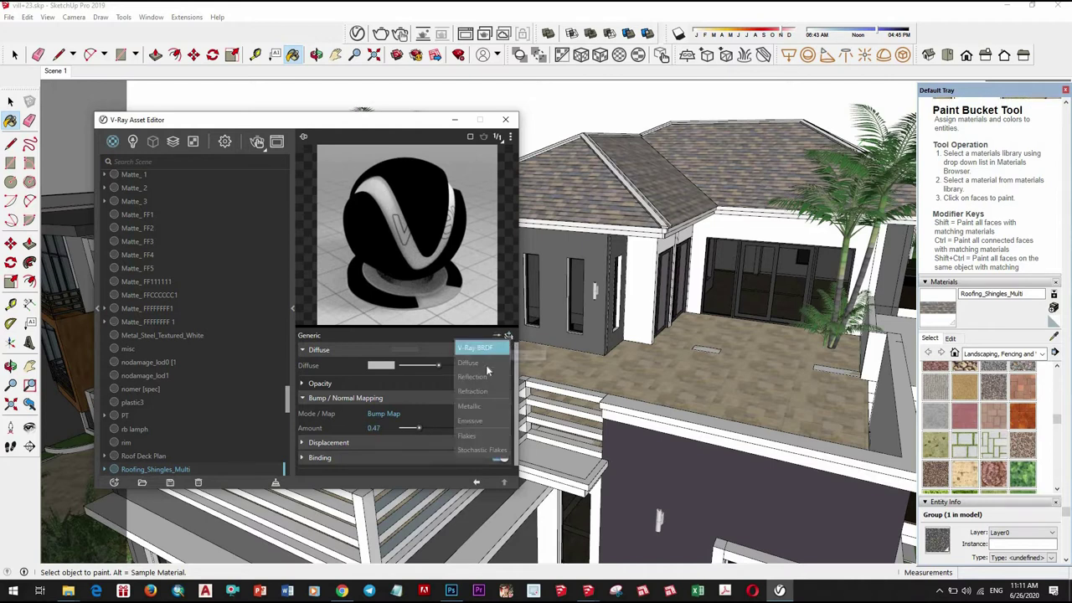
left_click(374, 383)
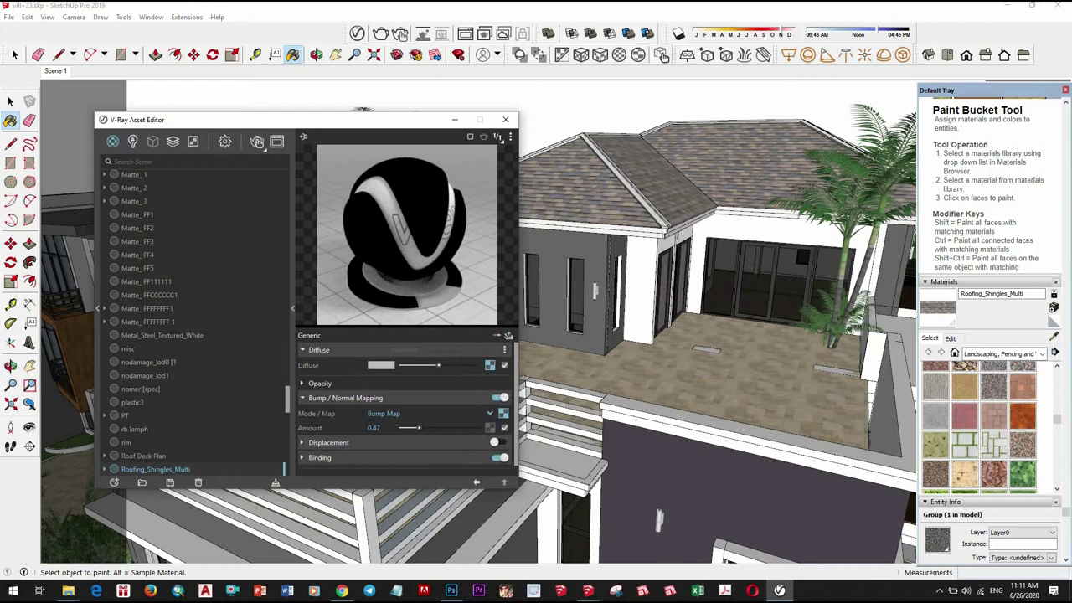
mouse_move(470, 366)
left_mouse_down()
mouse_move(447, 366)
mouse_move(455, 371)
left_mouse_up()
left_click(434, 382)
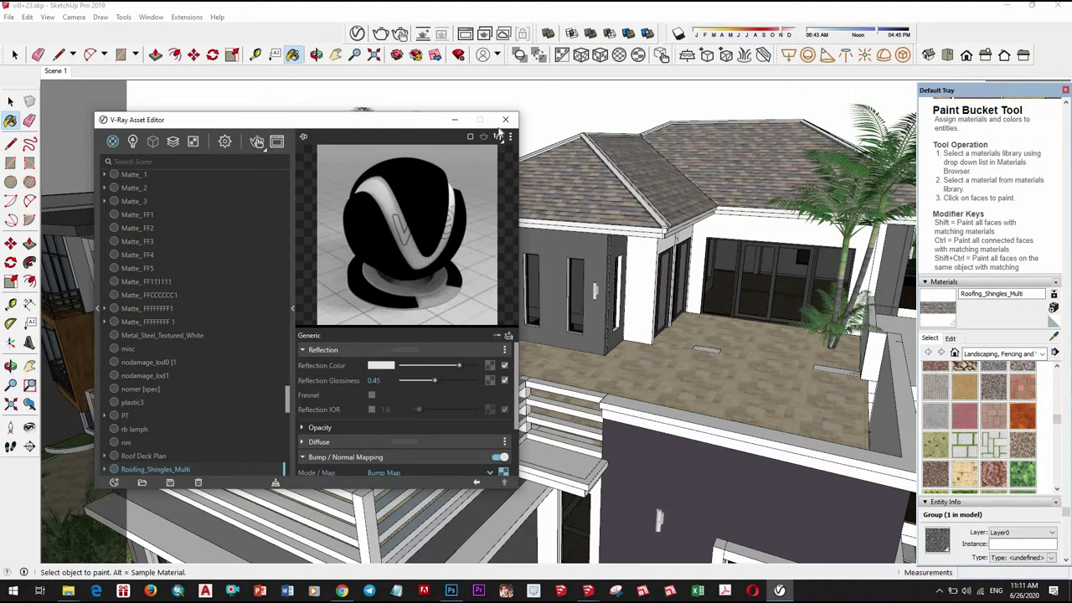
Close the material editor, test-render the terrace view, then sample the floor's [Tile_Various_Tan]1 material
left_click(507, 120)
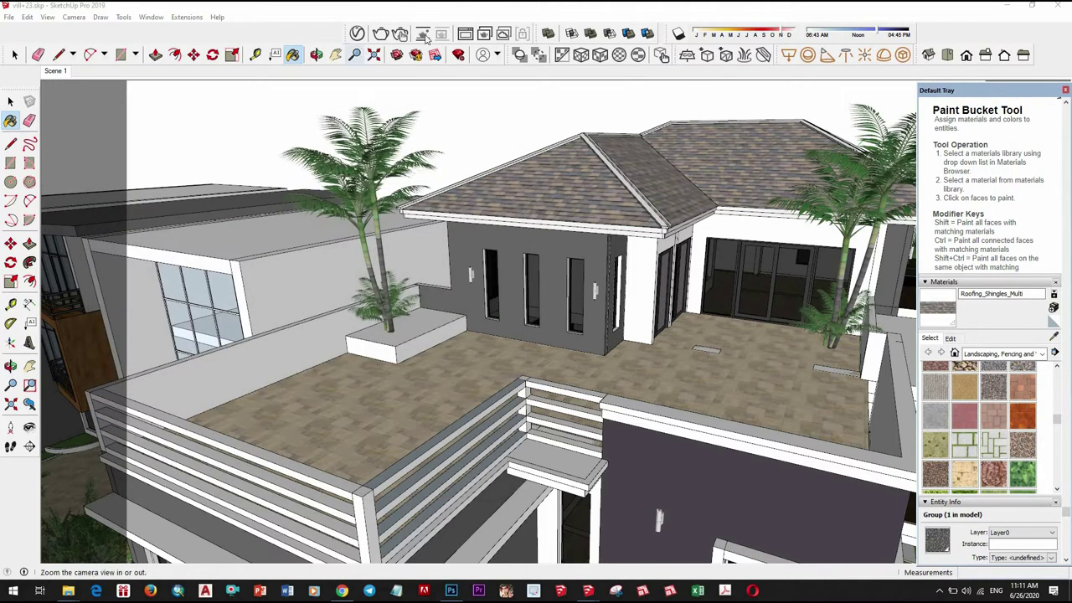
left_click(400, 35)
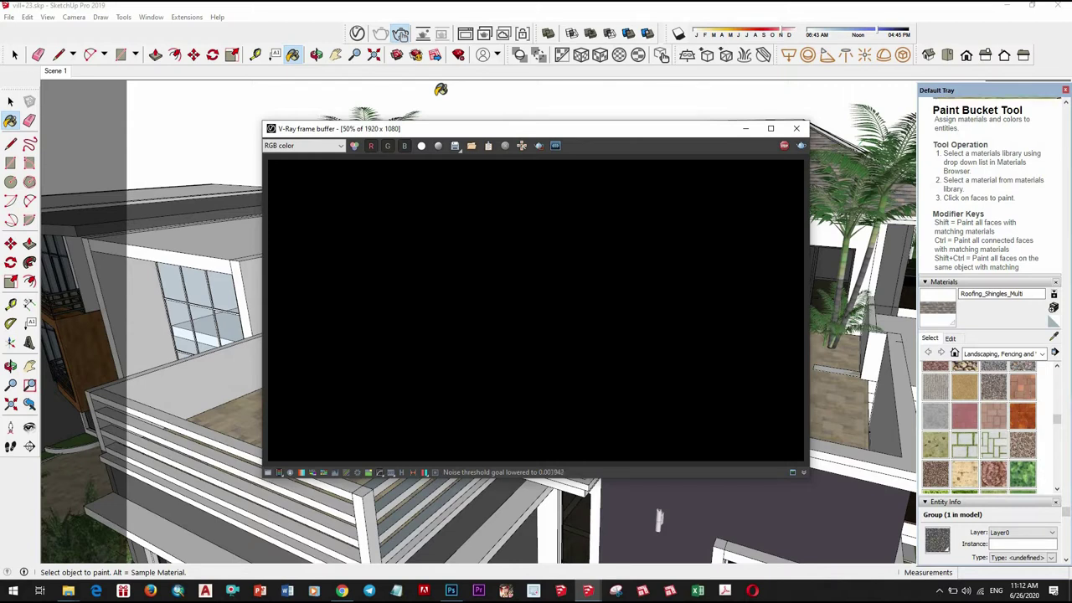
left_click(784, 147)
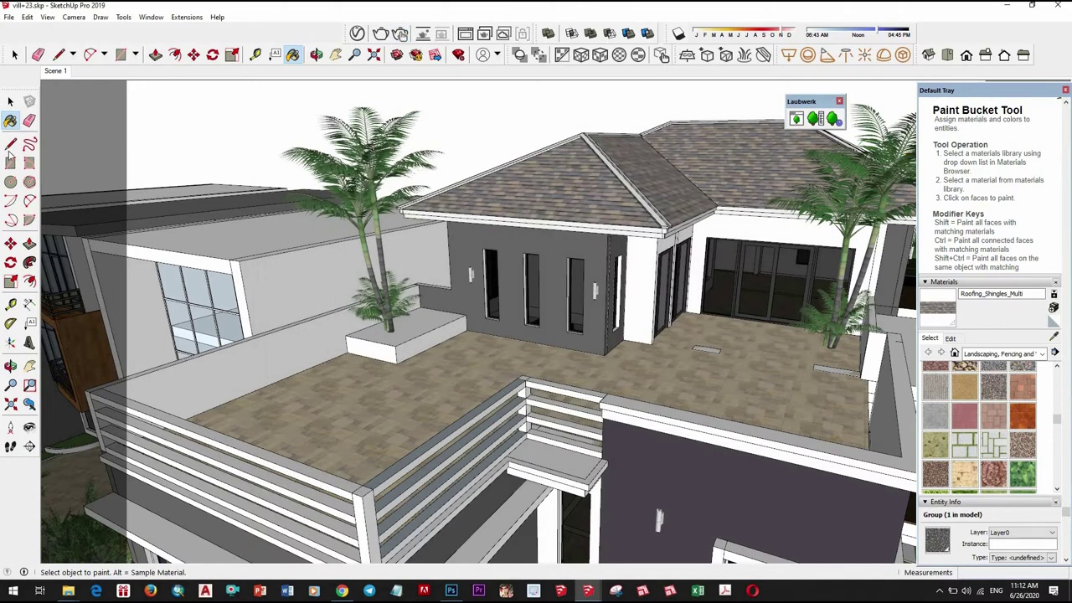
key("alt")
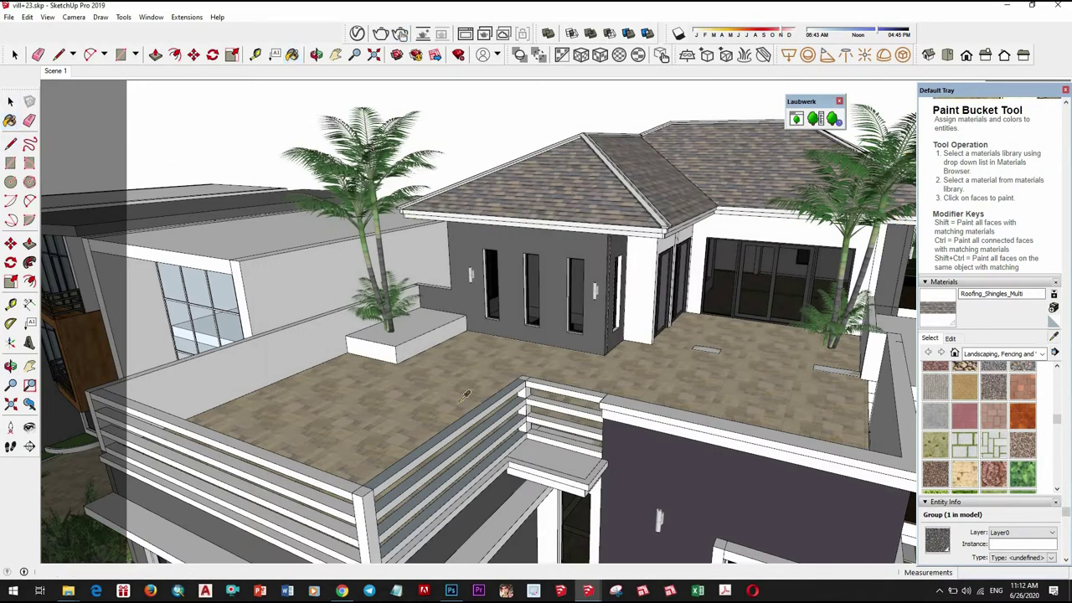
left_click(644, 151, "alt")
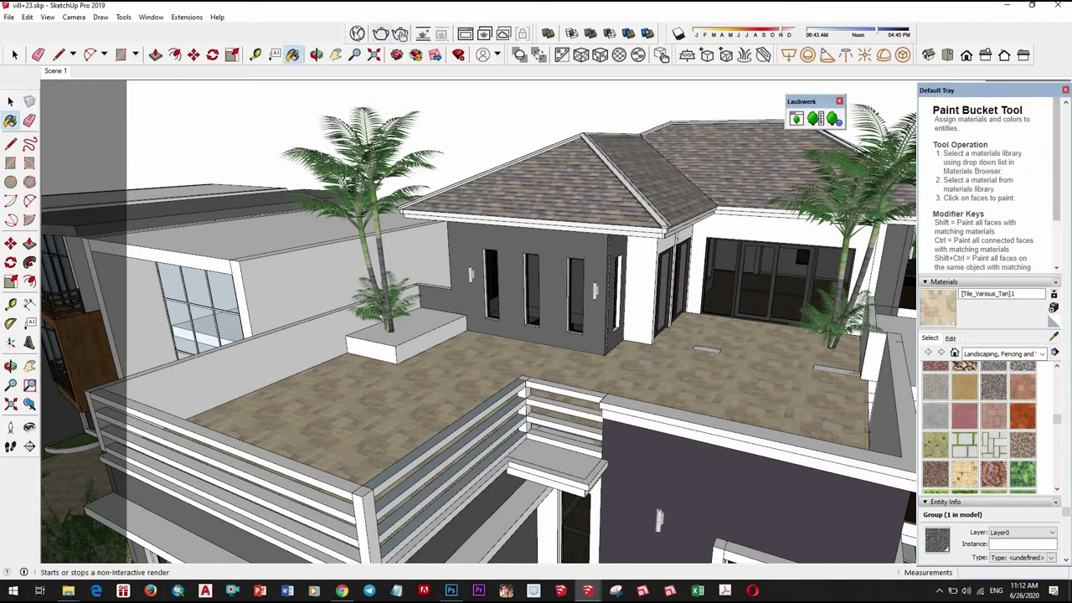
Copy the tile's Diffuse texture into an enabled bump map at amount about 0.23
left_click(356, 33)
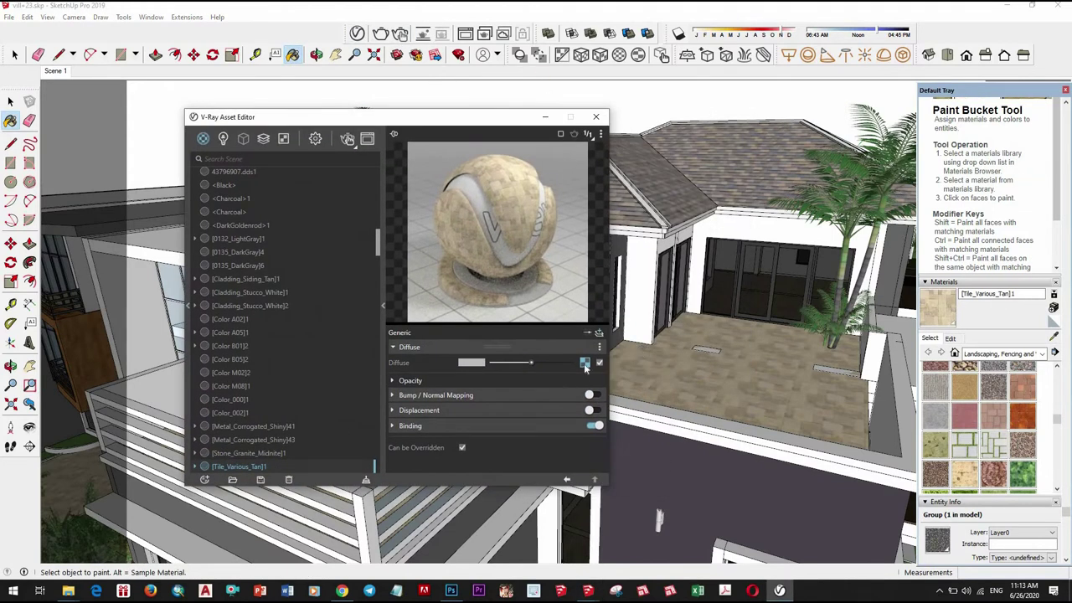
right_click(586, 365)
left_click(536, 402)
left_click(590, 395)
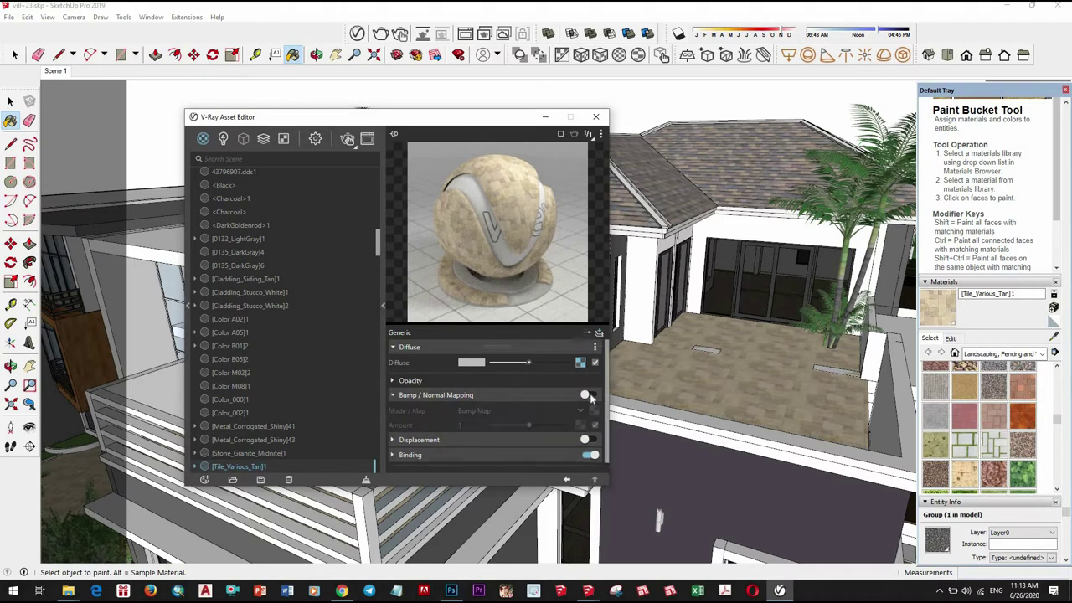
right_click(592, 411)
left_click_drag(519, 427, 497, 426)
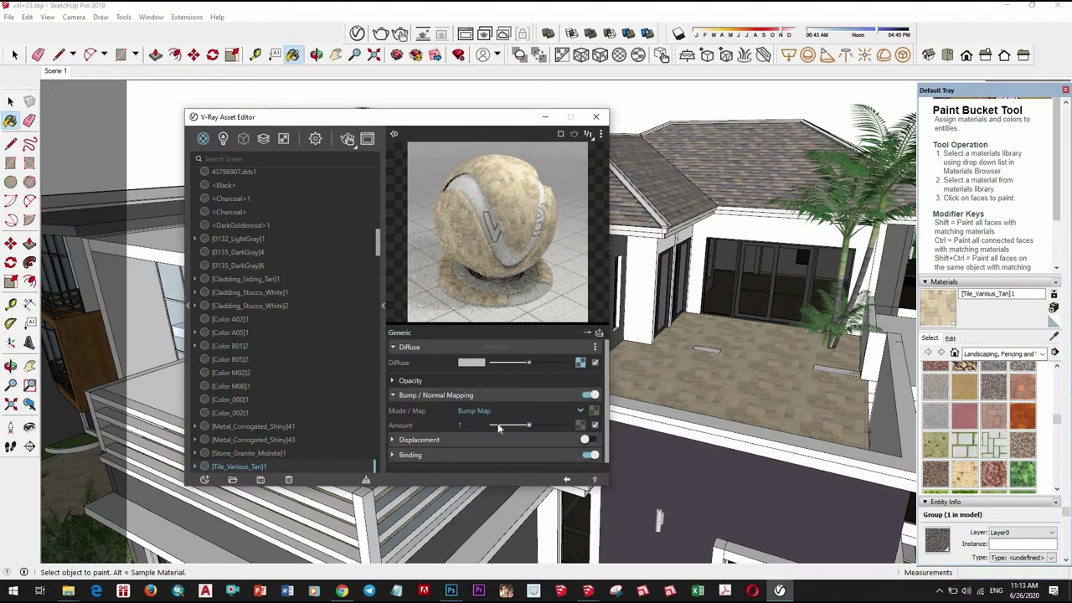
Add a Reflection layer to Tile_Various_Tan with 0.8 glossiness
left_click(594, 347)
left_click(462, 381)
left_click_drag(541, 376, 550, 377)
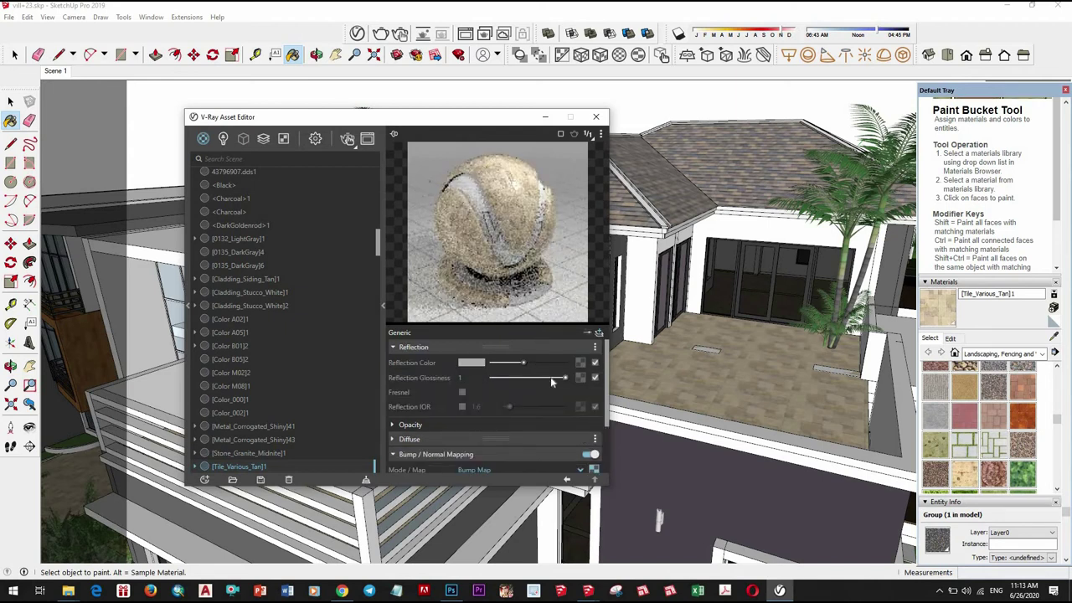
left_click(1054, 336)
Sample the door, then the wall's Cladding_Siding_Tan, orbit to the villa's front, and shift the editor left
left_click(722, 301)
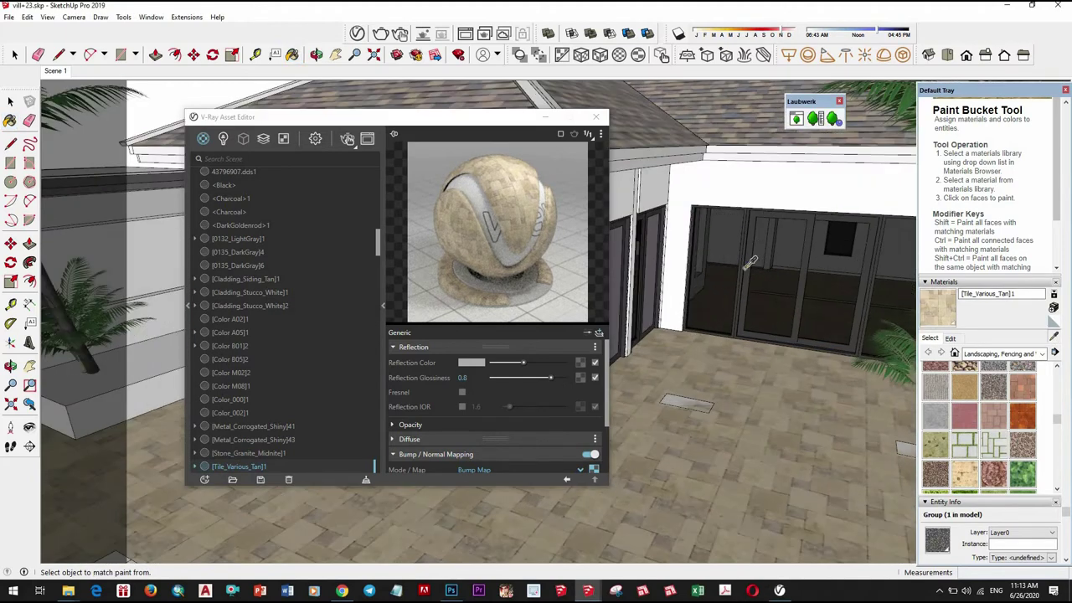
scroll(742, 285, "up", 3)
scroll(748, 302, "down", 5)
middle_click_drag(586, 335, 670, 318)
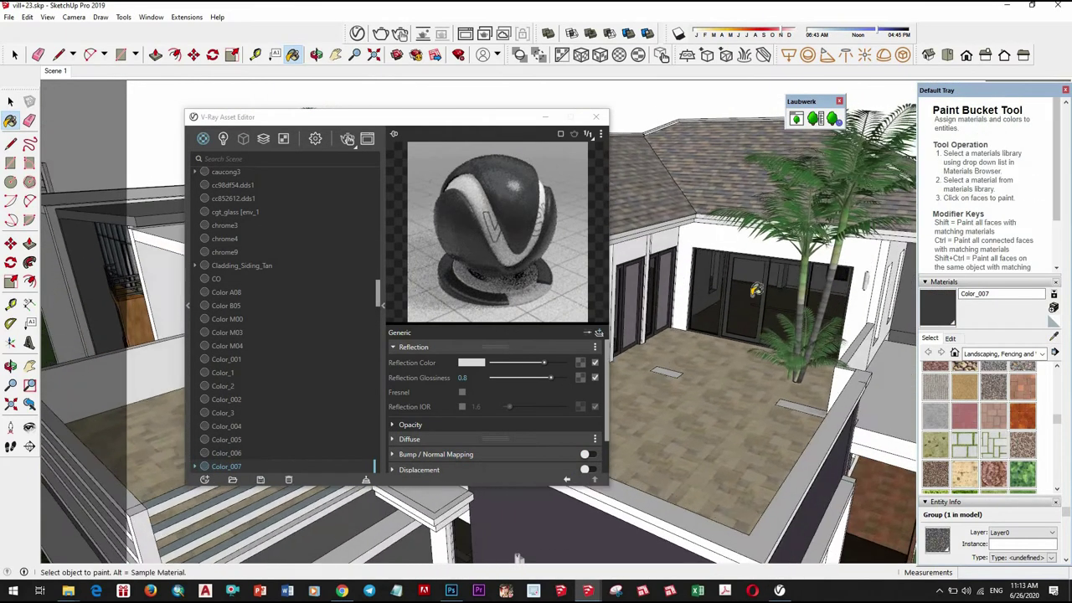
scroll(712, 335, "up", 5)
left_click(678, 317, "alt")
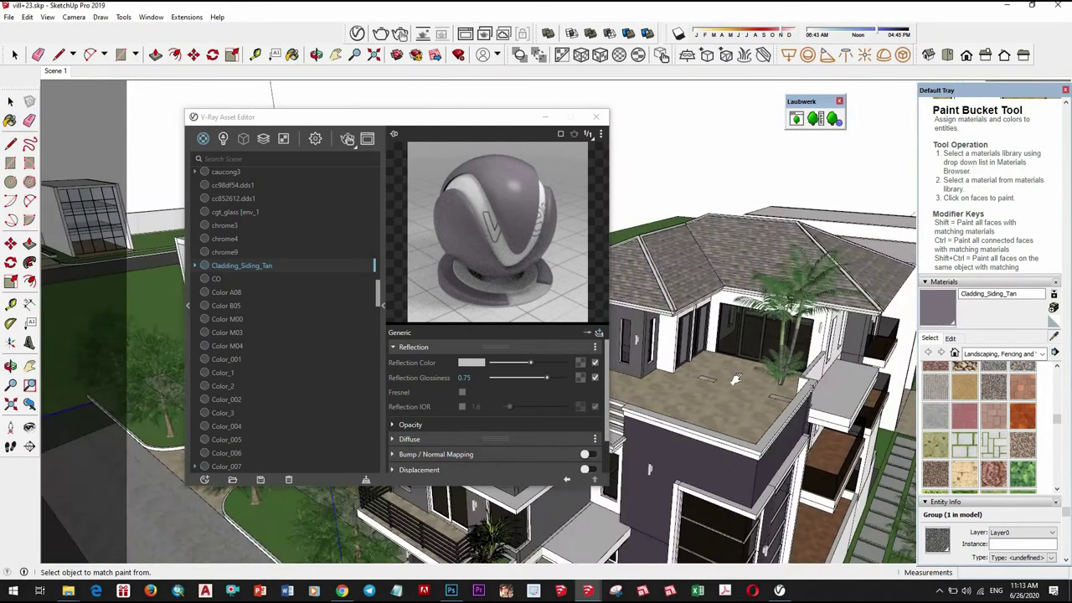
middle_click_drag(736, 379, 503, 352)
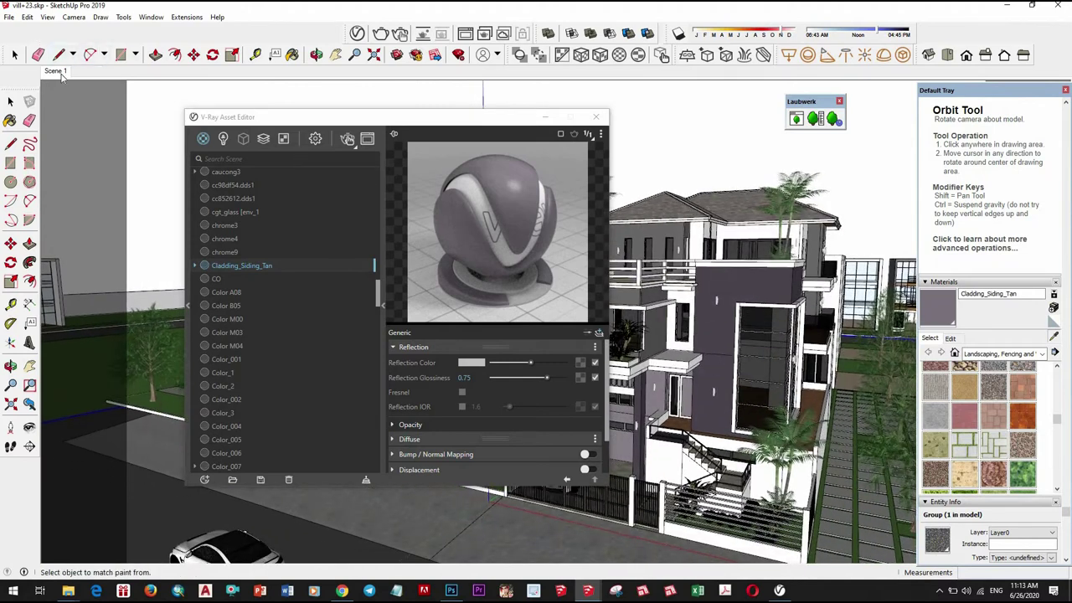
middle_click_drag(591, 152, 445, 127)
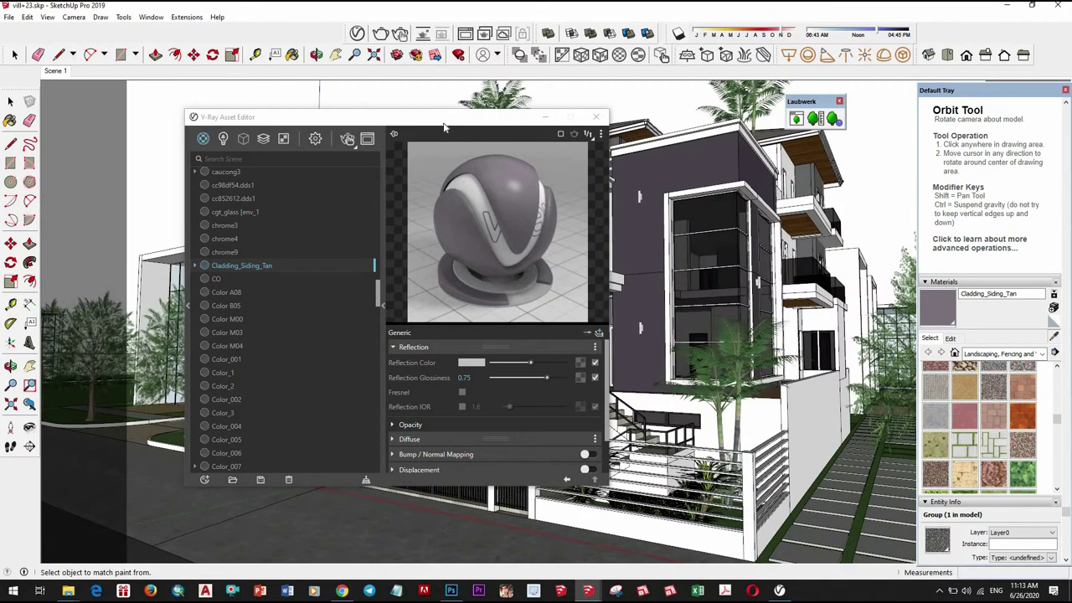
mouse_move(258, 122)
left_mouse_down()
mouse_move(376, 136)
mouse_move(313, 137)
left_mouse_up()
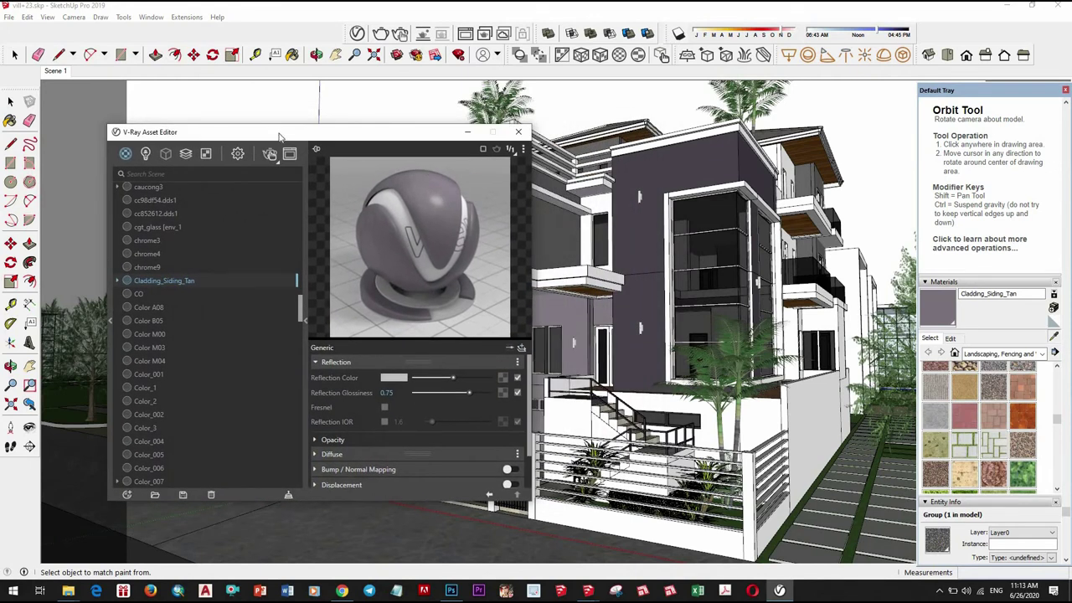
Turn off Interactive in V-Ray render settings, confirm Max Subdivs 100, and close the editor
left_click(238, 154)
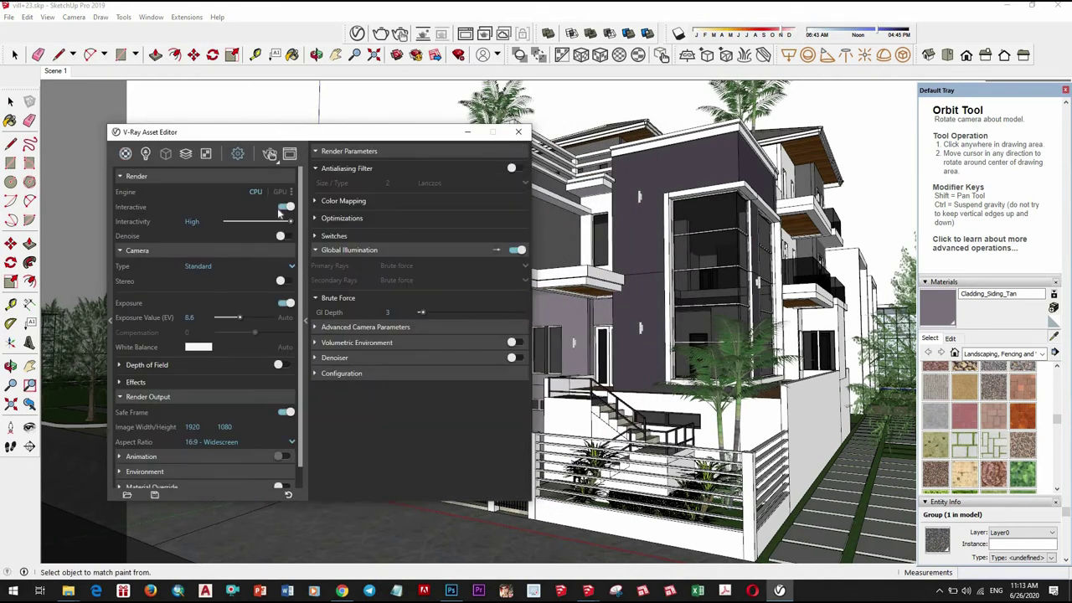
left_click(287, 207)
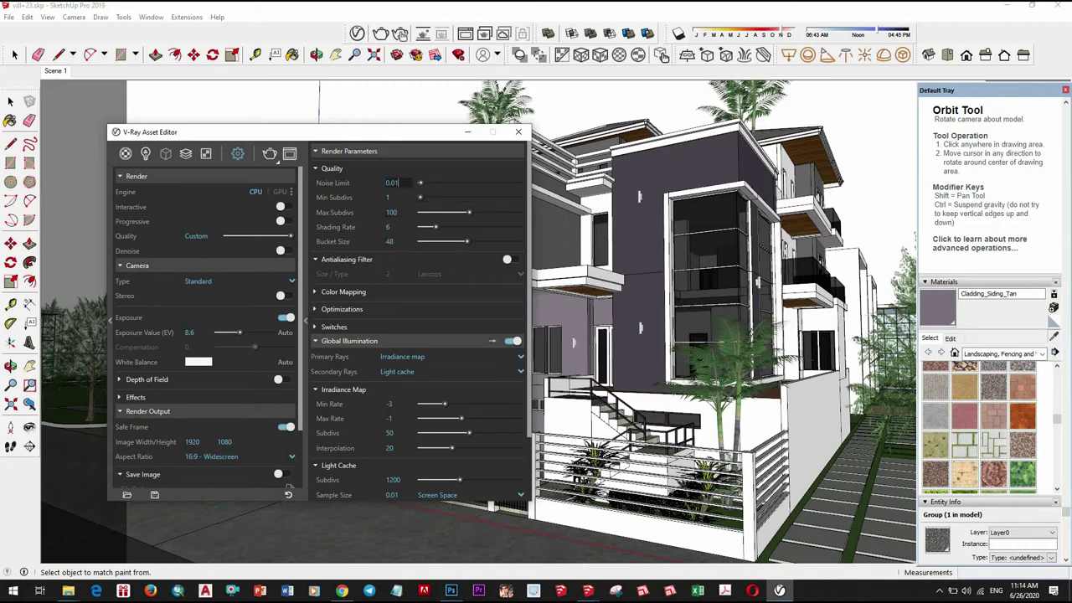
left_click(391, 212)
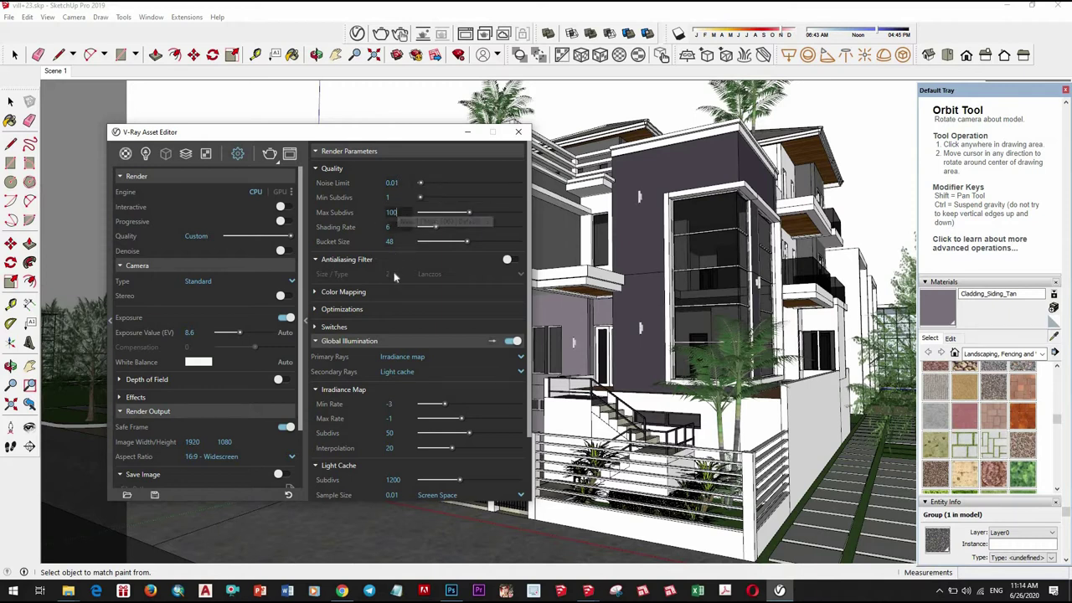
left_click(518, 131)
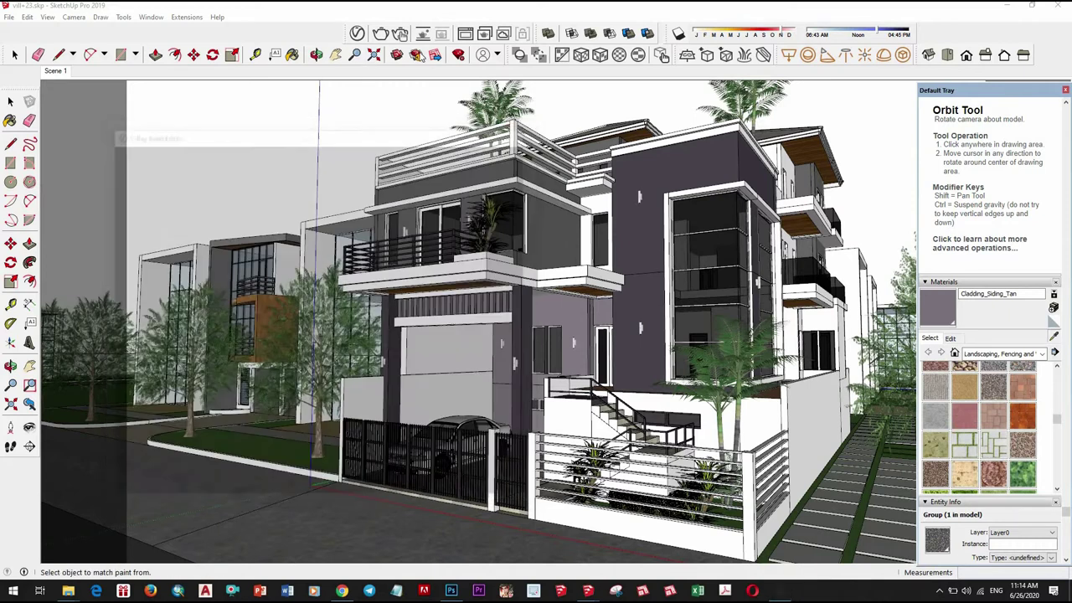
key("space")
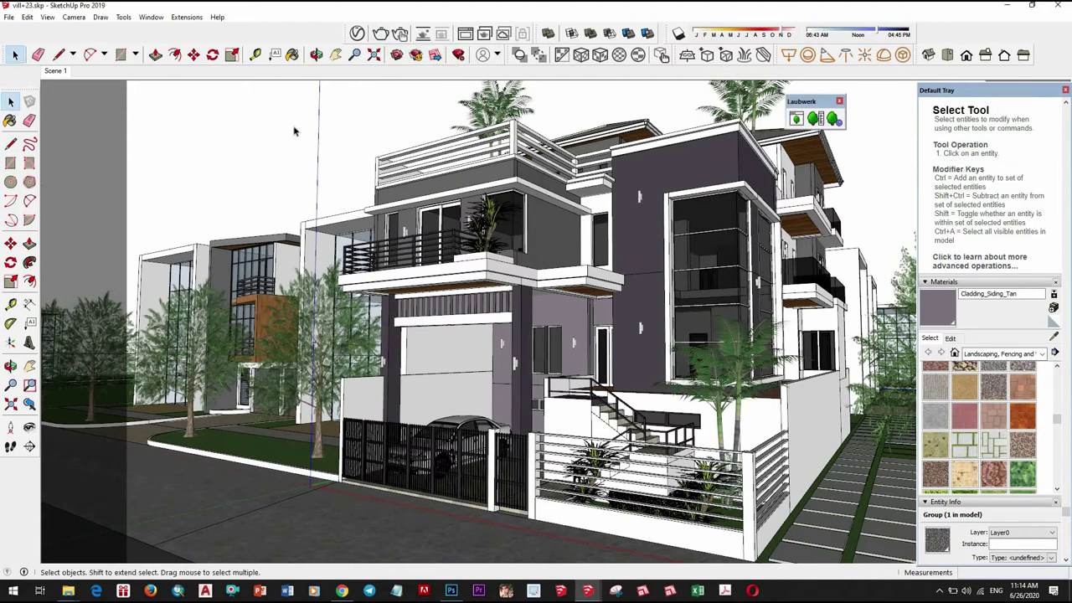
Deselect everything and render the villa in the V-Ray frame buffer, zooming to inspect the result
left_click(294, 131)
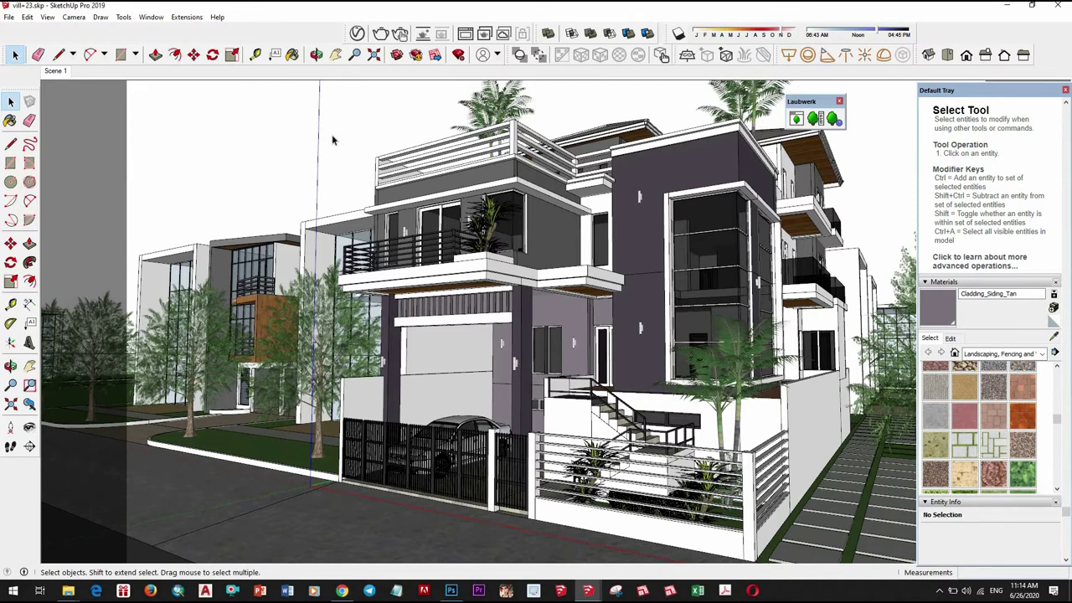
left_click(381, 34)
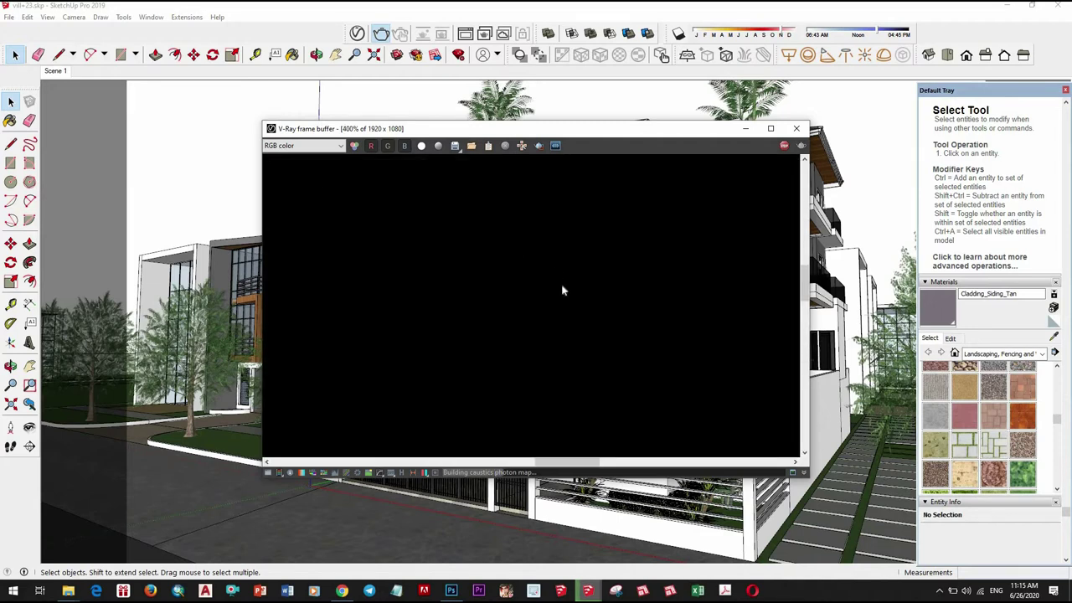
scroll(561, 290, "down", 4)
scroll(558, 302, "up", 2)
scroll(558, 299, "up", 2)
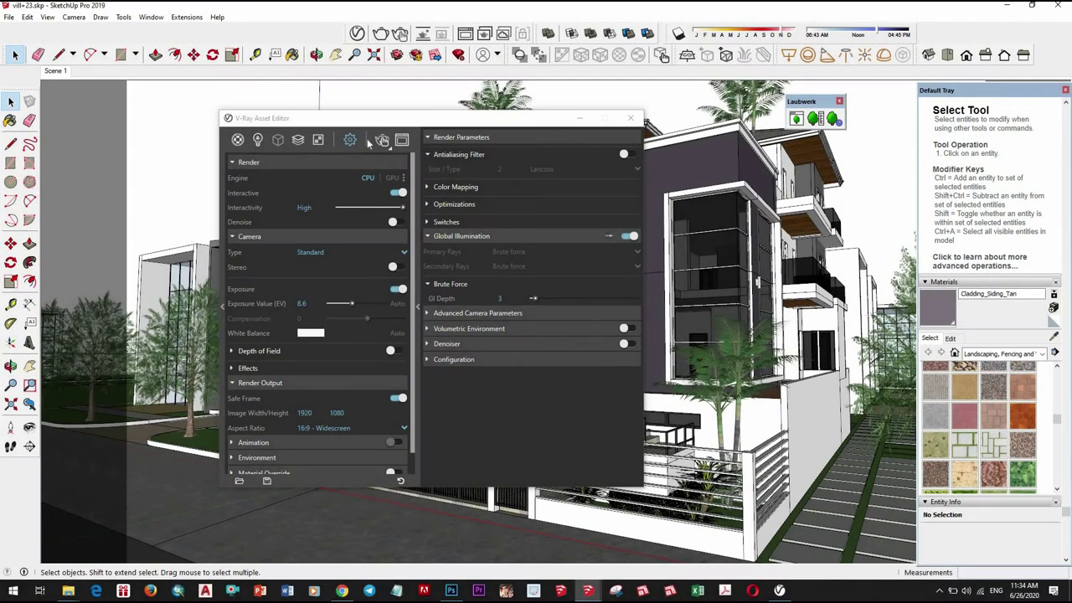
Toggle the SunLight in the Lights list and place a Dome Light near the house
left_click(259, 141)
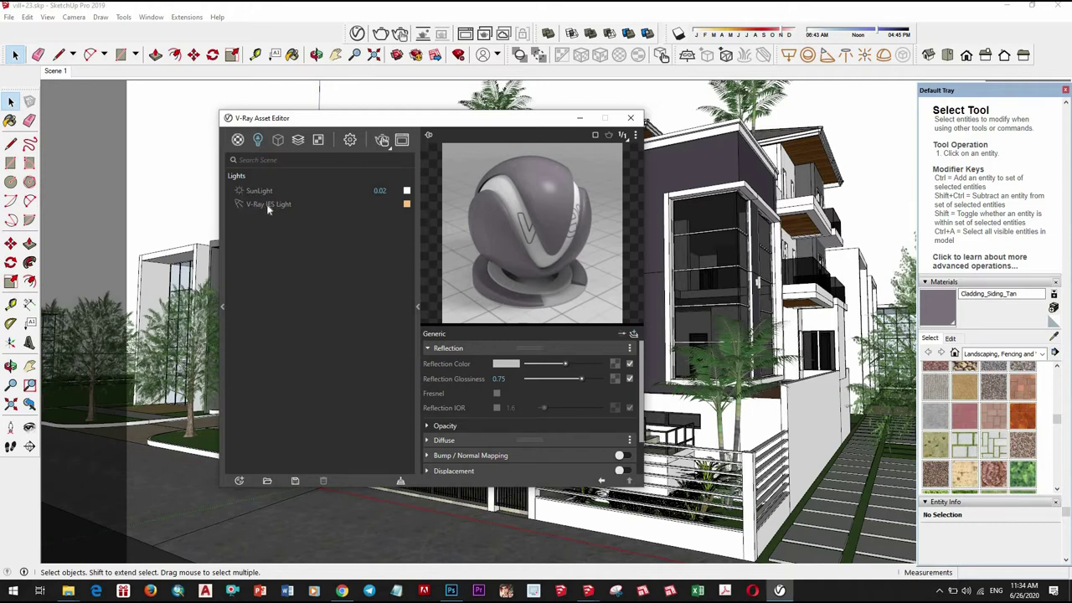
left_click(240, 190)
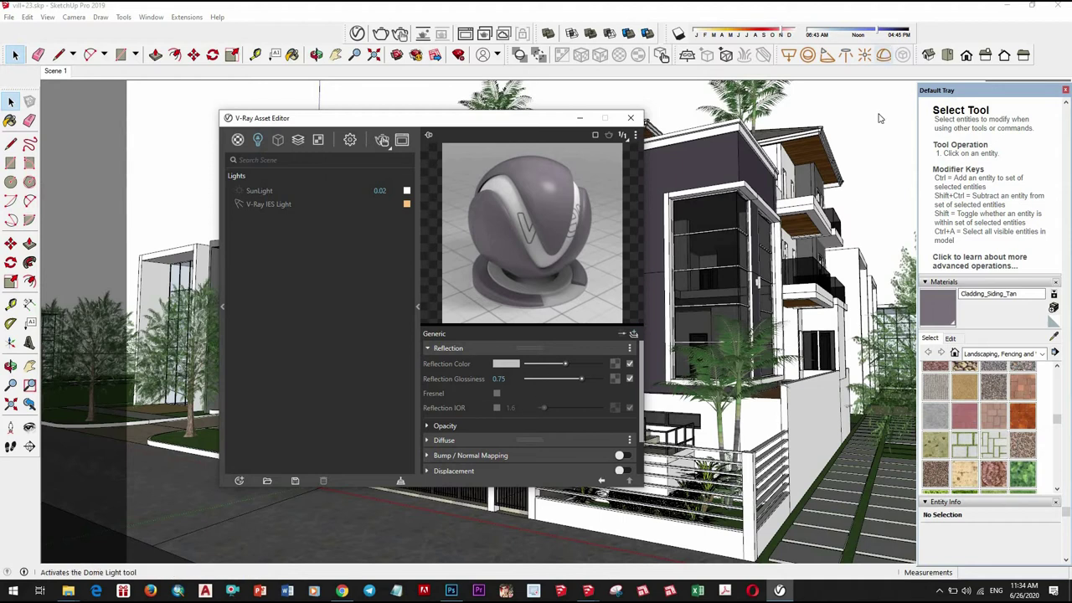
left_click(885, 55)
middle_click_drag(772, 399, 795, 473)
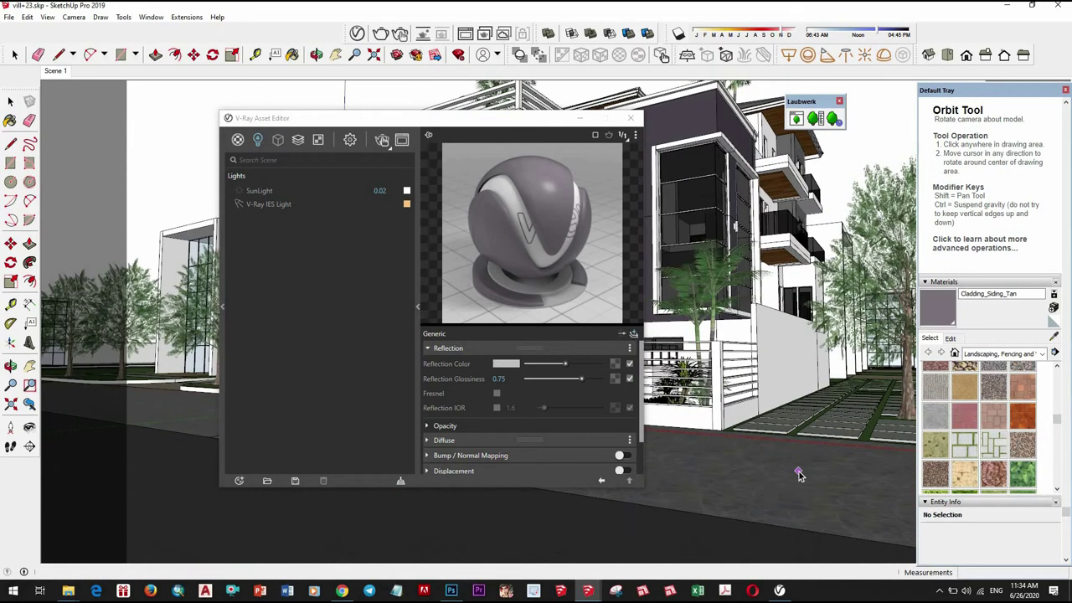
left_click(798, 469)
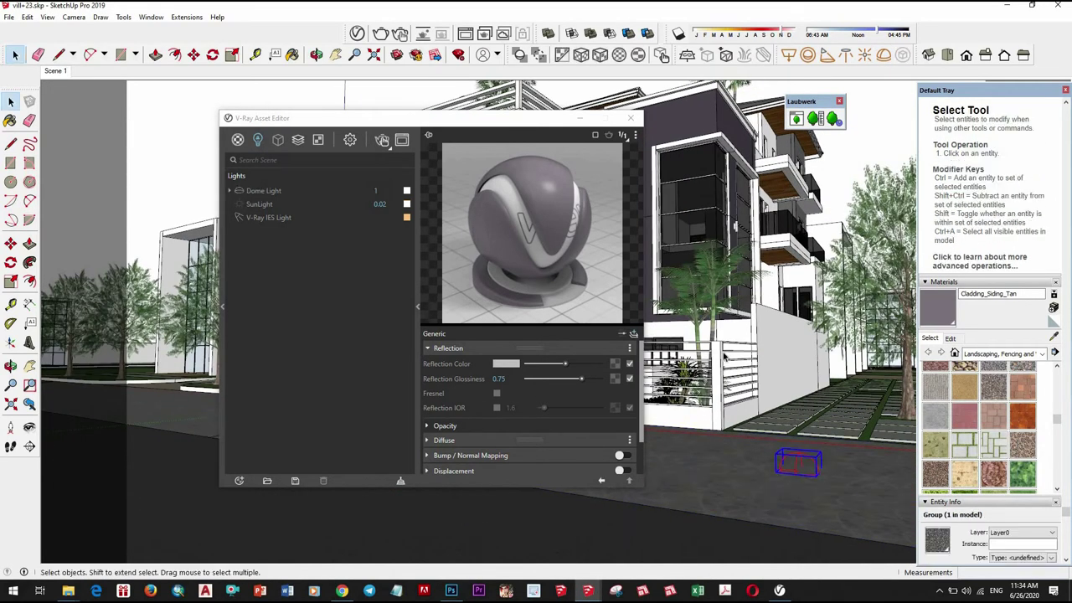
Open the Dome Light's Color/Texture bitmap settings and browse for an HDR file
left_click(618, 364)
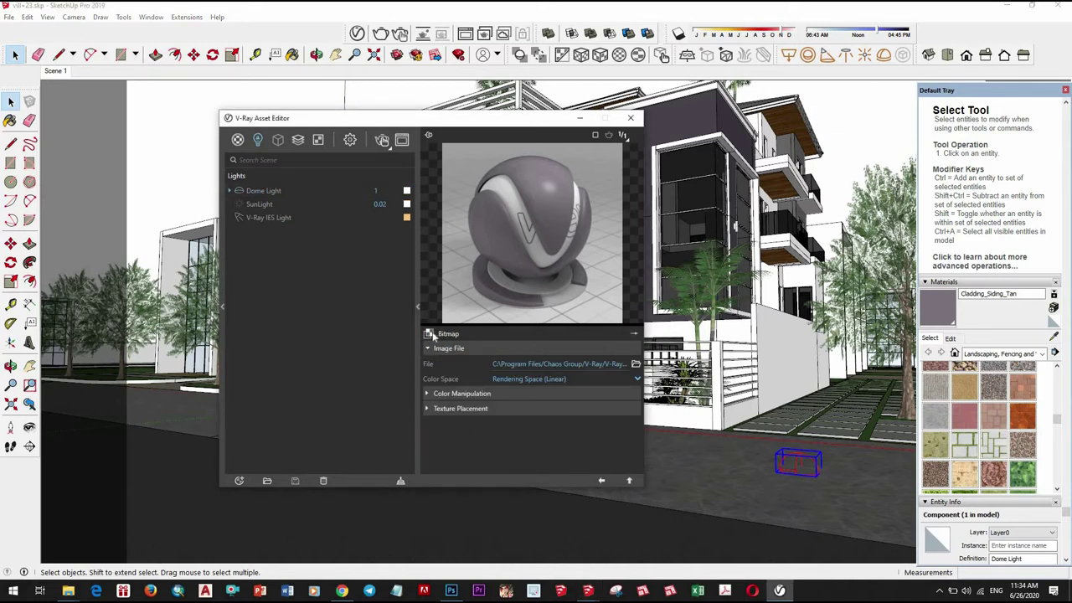
left_click(269, 193)
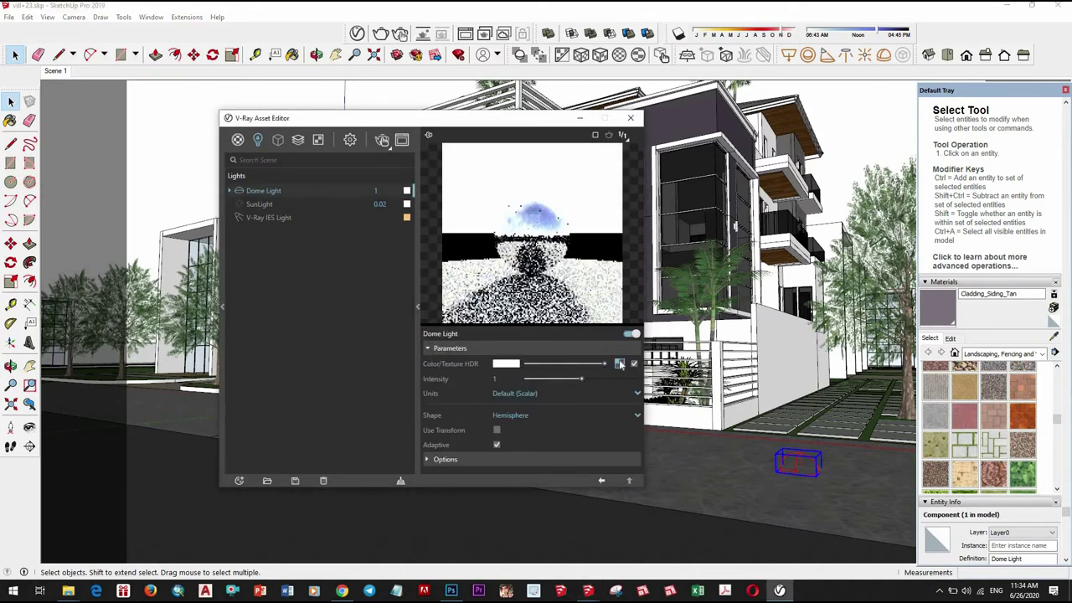
left_click(619, 363)
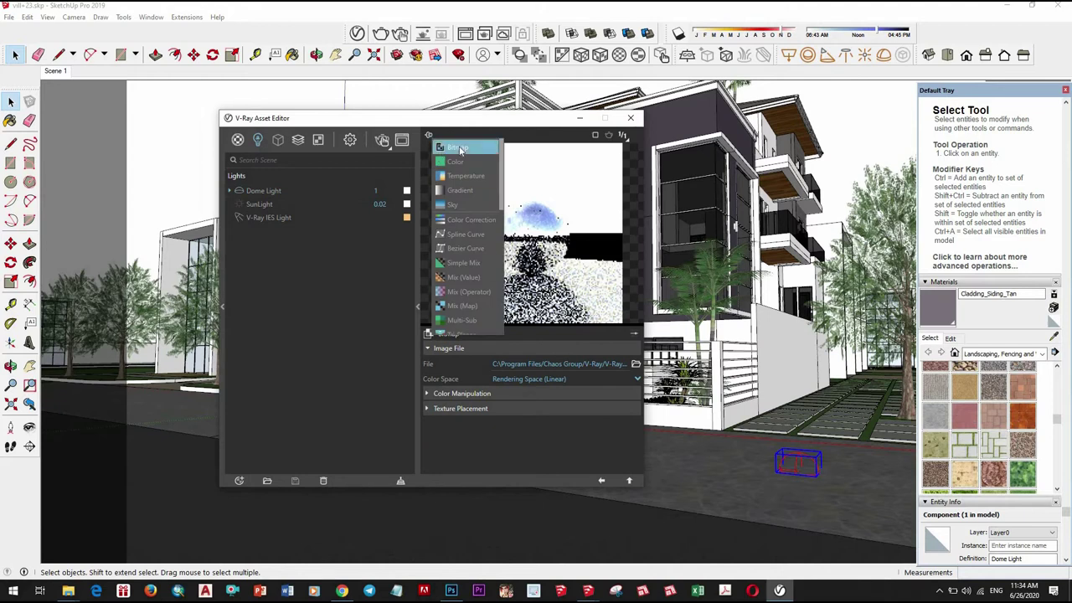
left_click(635, 363)
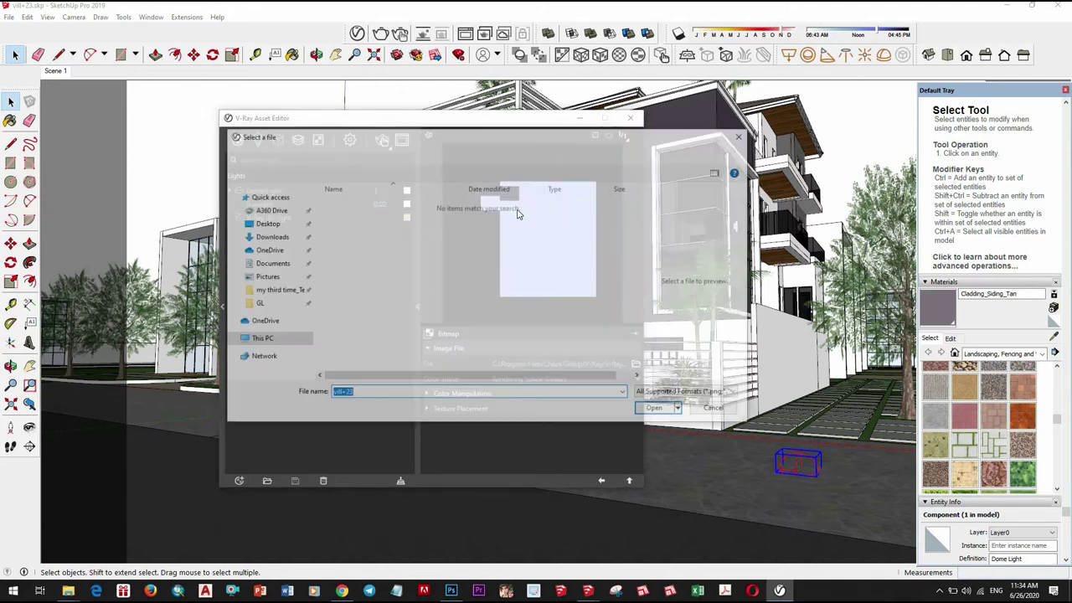
mouse_move(266, 357)
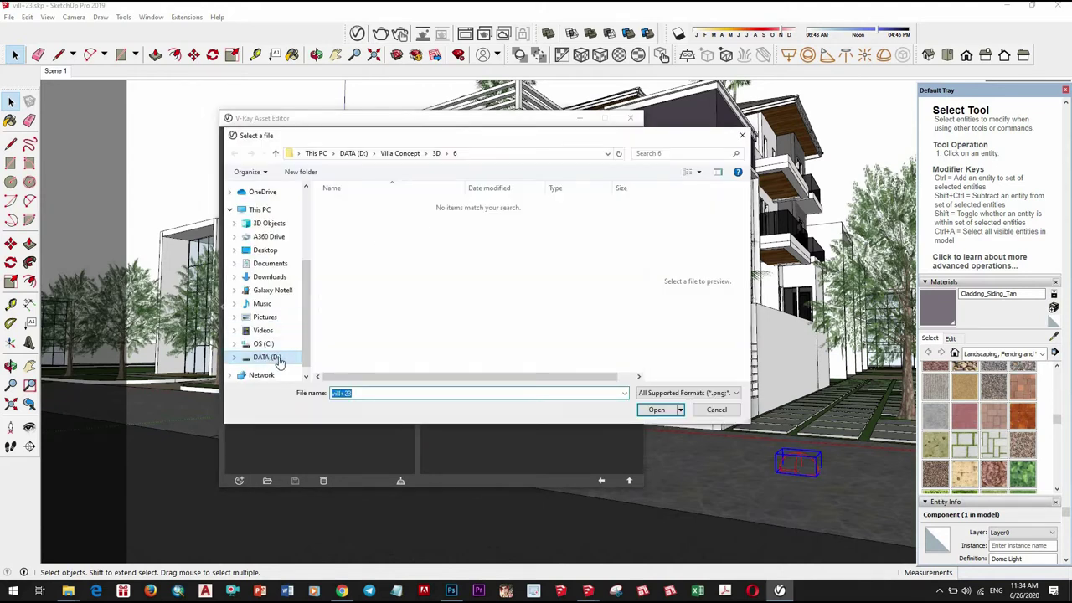
Browse from the D: drive through the lesson folders to villa 2 > map > Apply
left_click(384, 242)
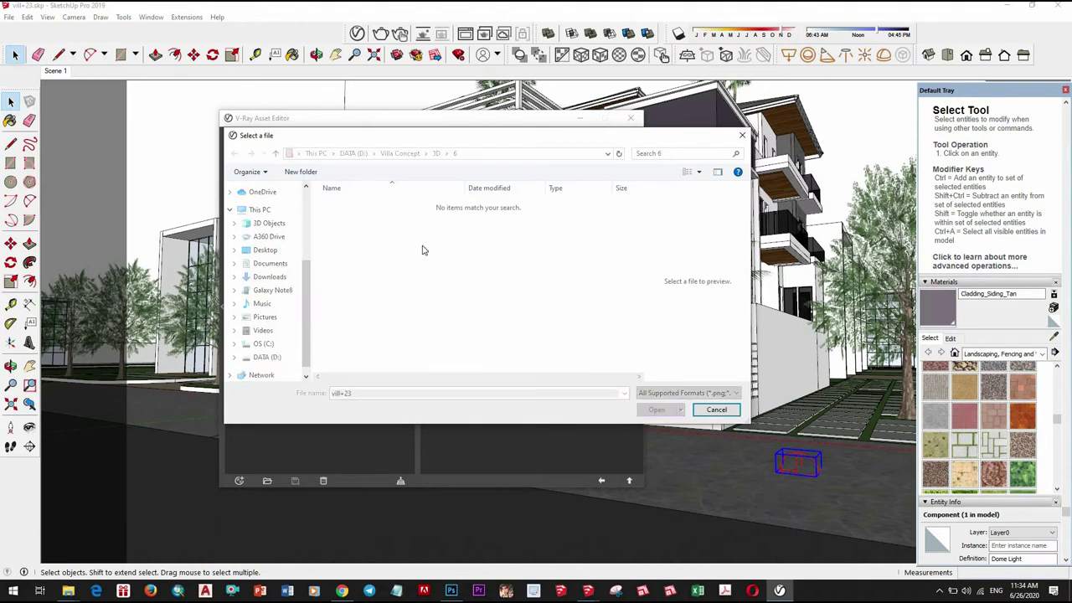
scroll(428, 238, "up", 5)
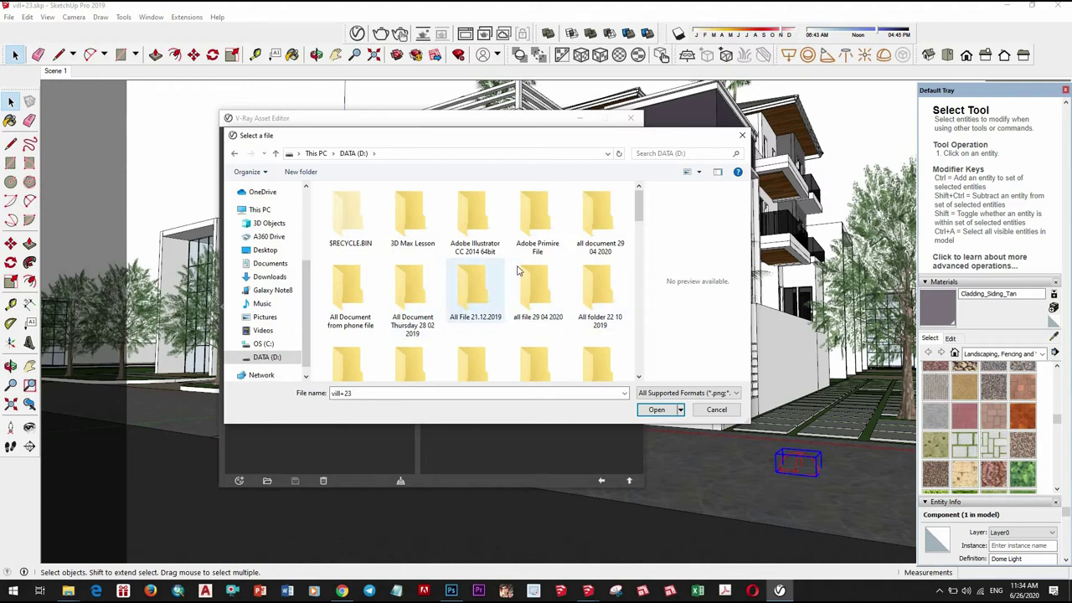
scroll(473, 294, "down", 1)
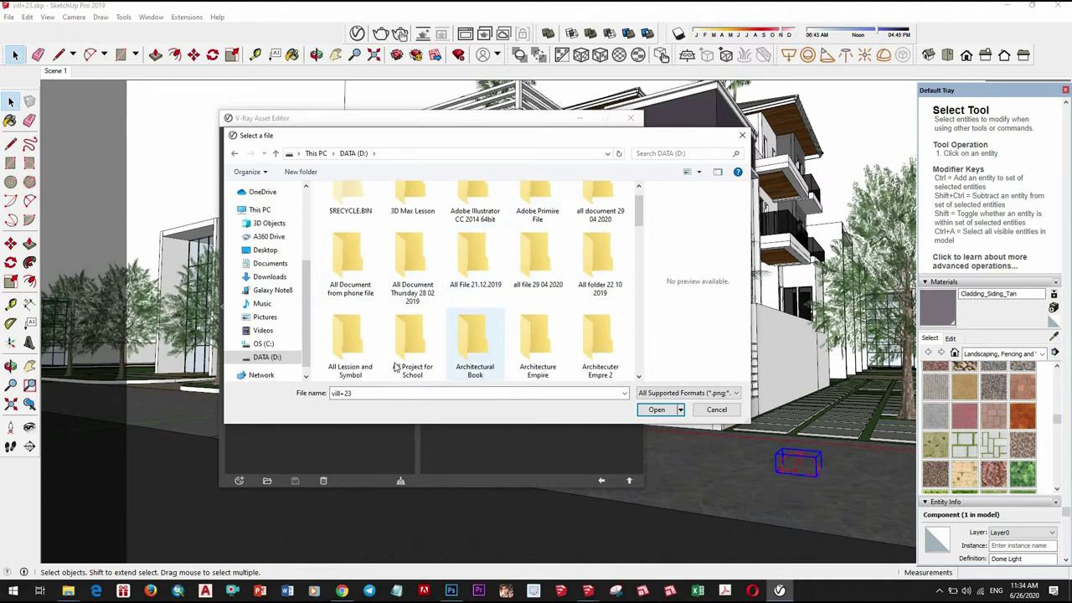
double_click(350, 339)
scroll(350, 335, "down", 1)
left_click(358, 342)
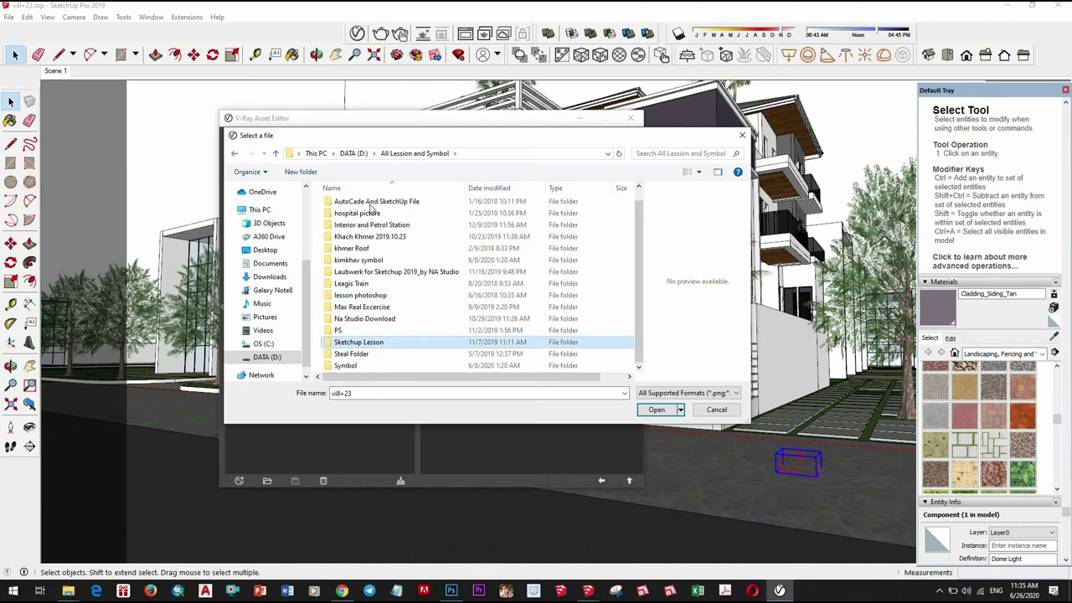
key("Return")
double_click(362, 240)
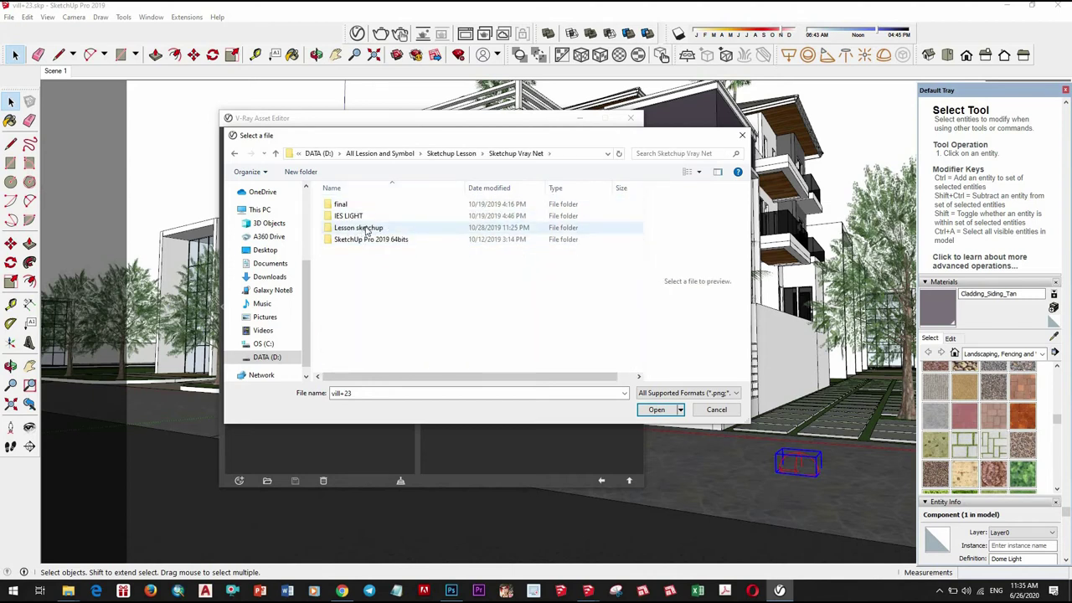
double_click(366, 228)
double_click(343, 286)
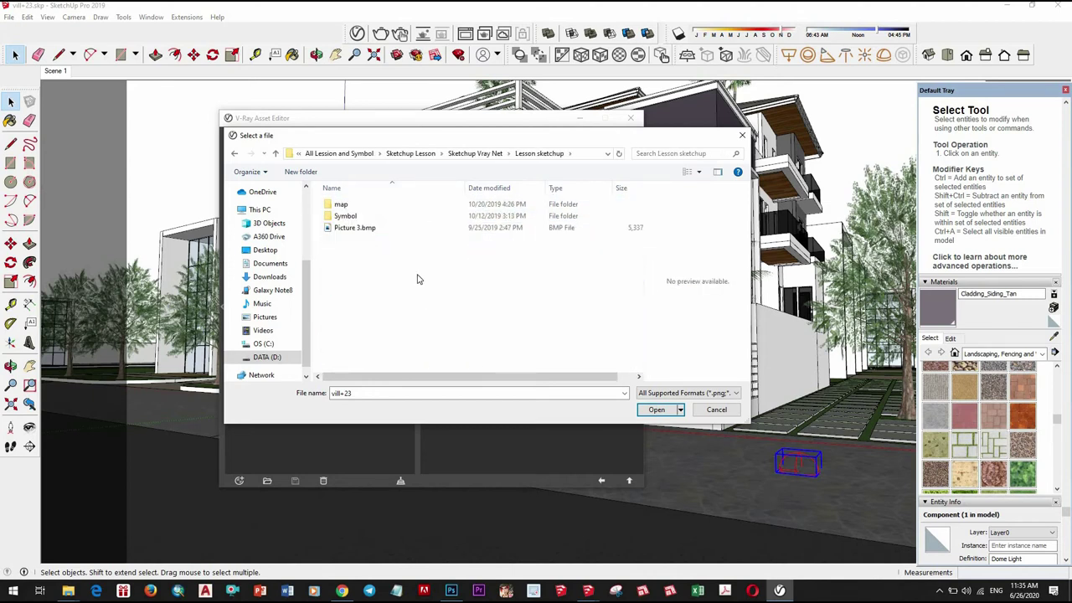
double_click(350, 208)
double_click(367, 256)
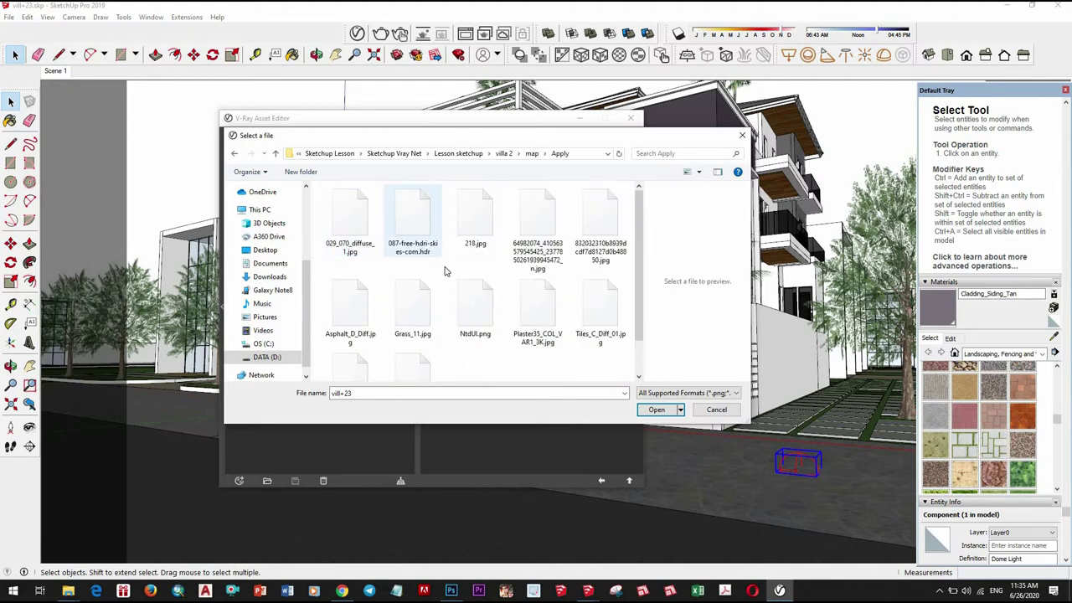
scroll(489, 305, "down", 1)
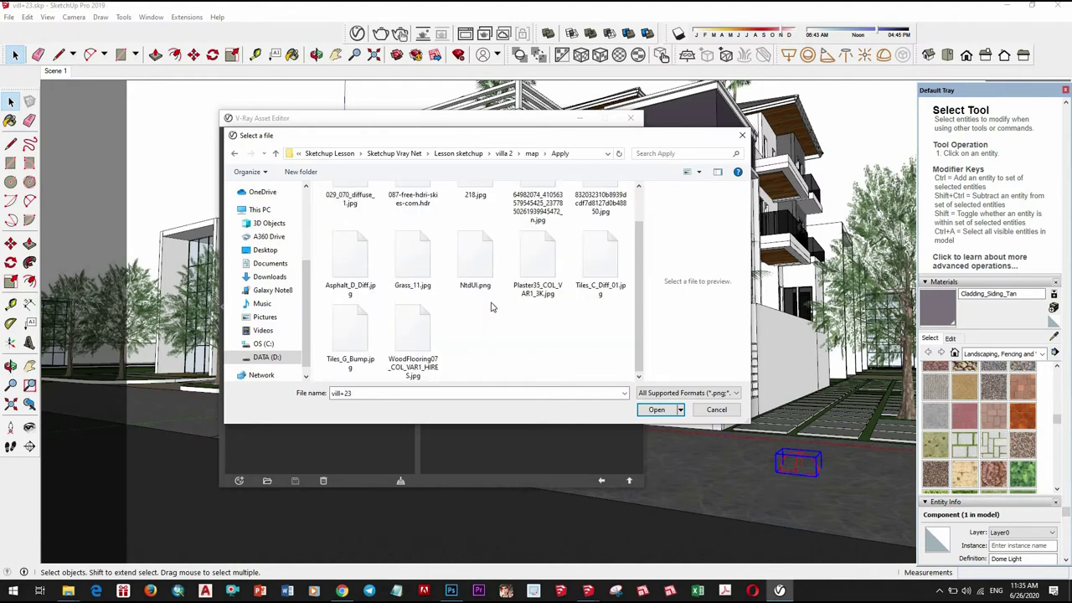
scroll(492, 307, "up", 1)
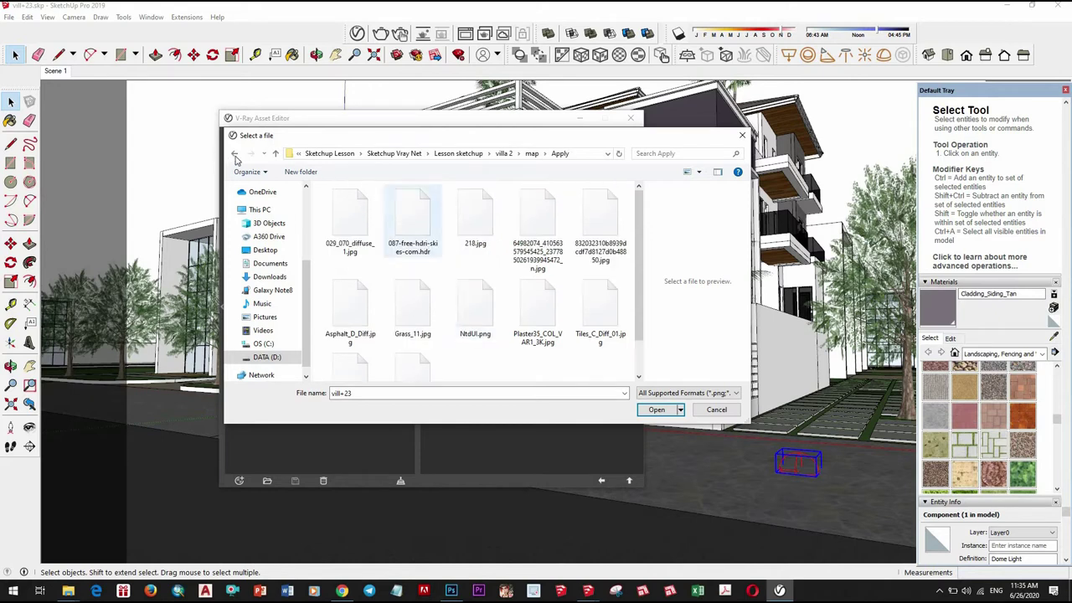
Check the villa 1 > Map > apply folder for the sky image, then back out
left_click(235, 153)
scroll(452, 273, "down", 3)
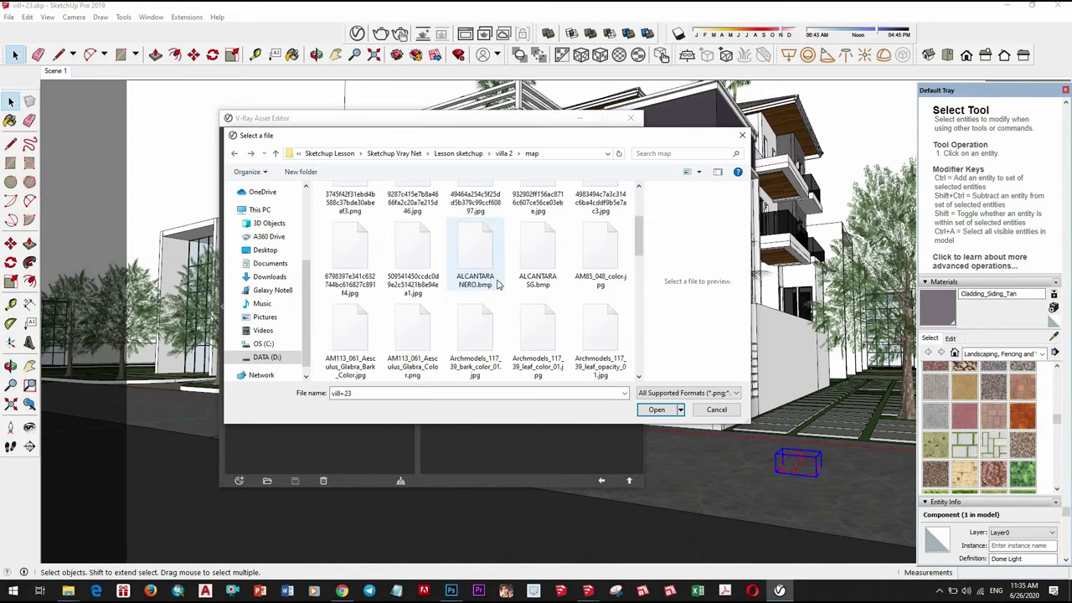
scroll(522, 283, "up", 3)
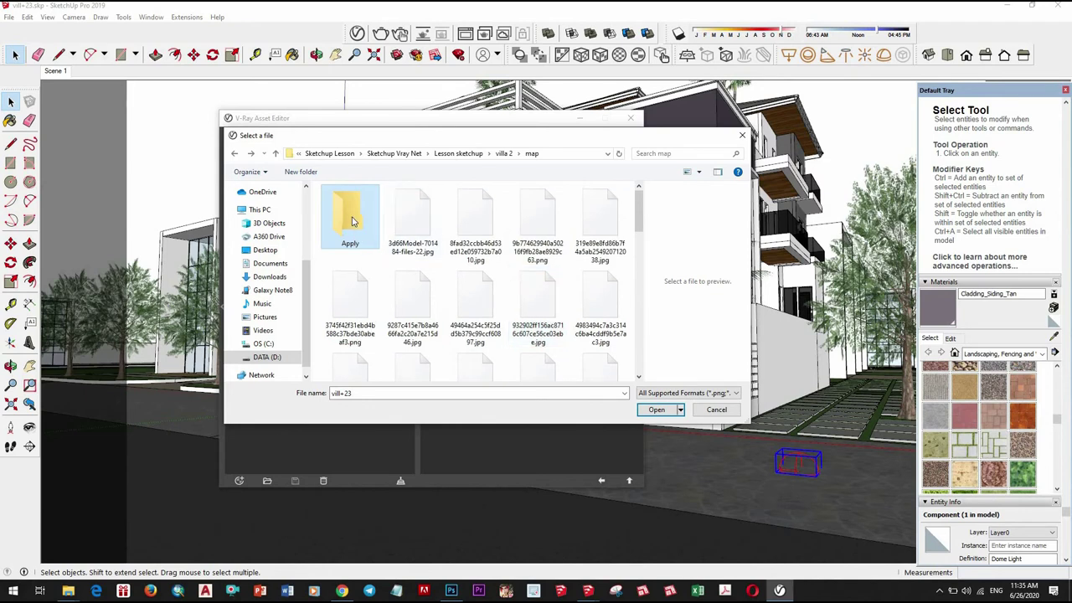
double_click(352, 220)
left_click(235, 154)
left_click(236, 155)
left_click(235, 154)
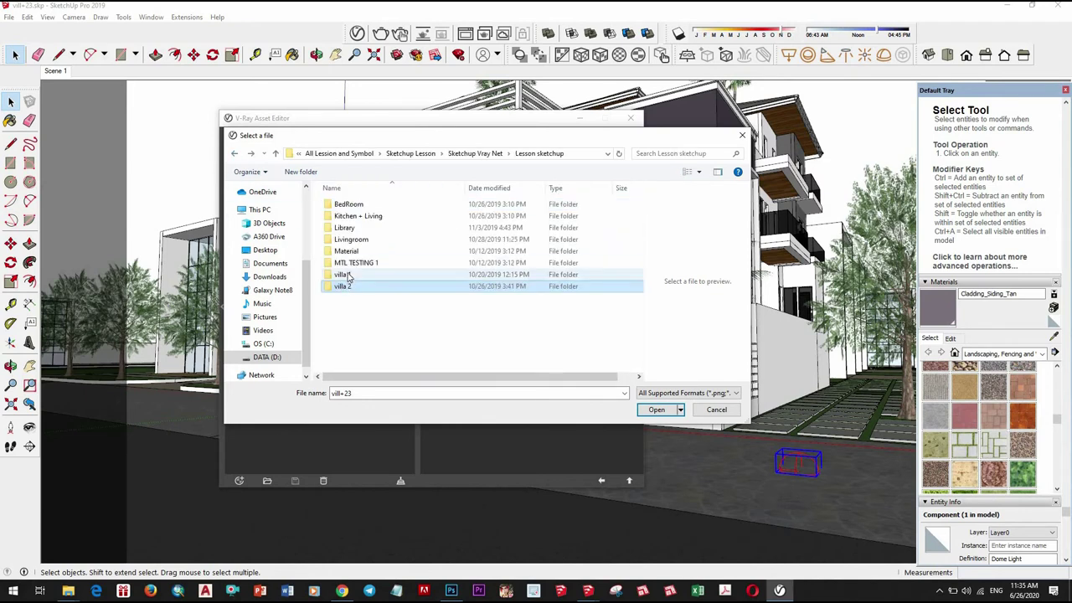
double_click(344, 276)
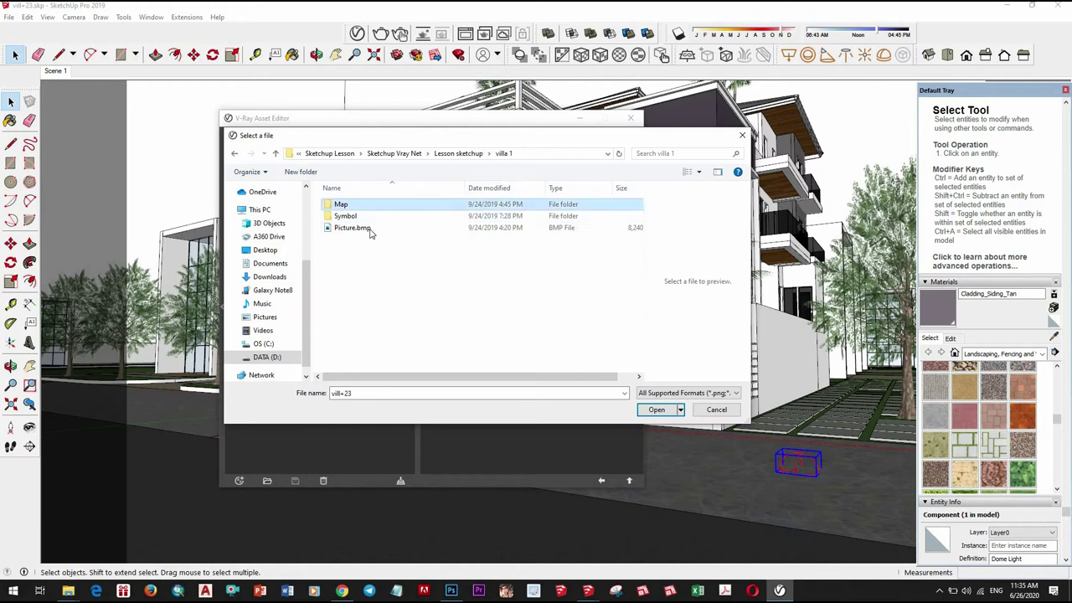
double_click(350, 206)
double_click(356, 216)
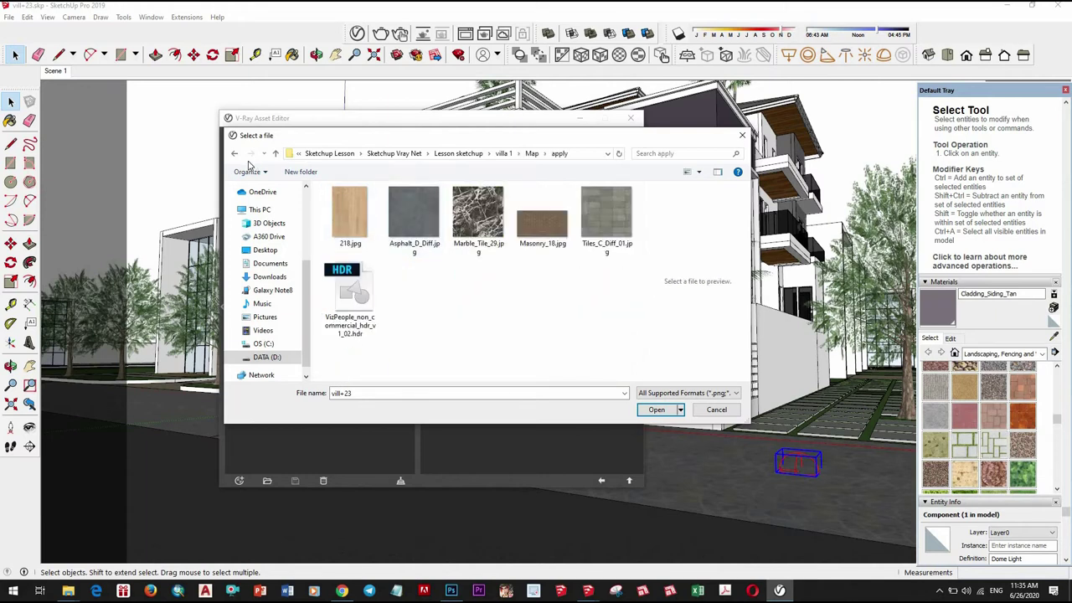
left_click(235, 154)
left_click(235, 154)
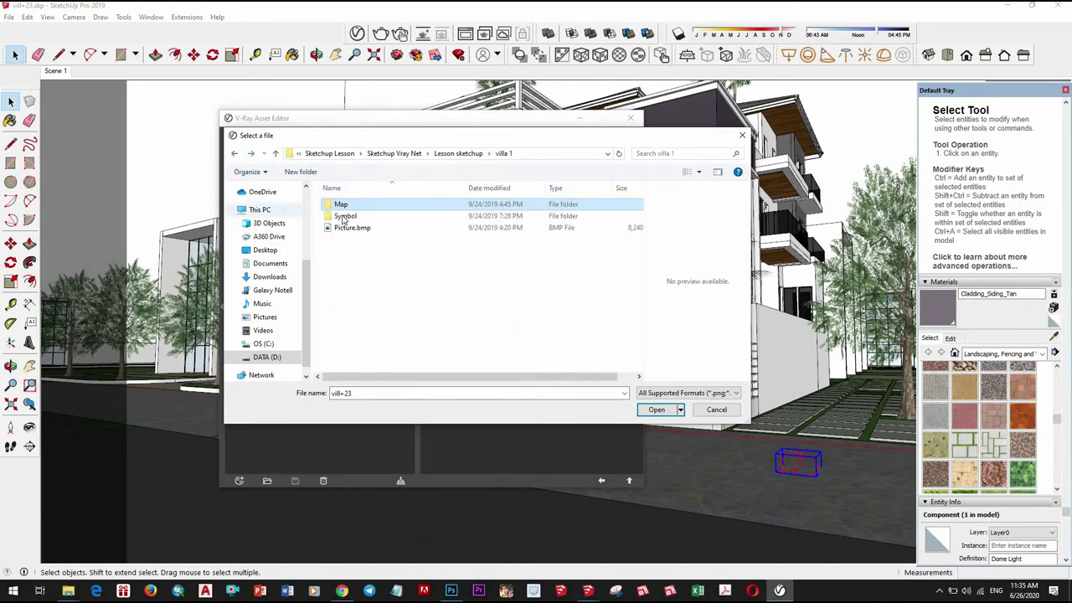
left_click(235, 154)
Open 087-free-hdri-skies-com.hdr from villa 2 > map > Apply as the dome texture
double_click(365, 286)
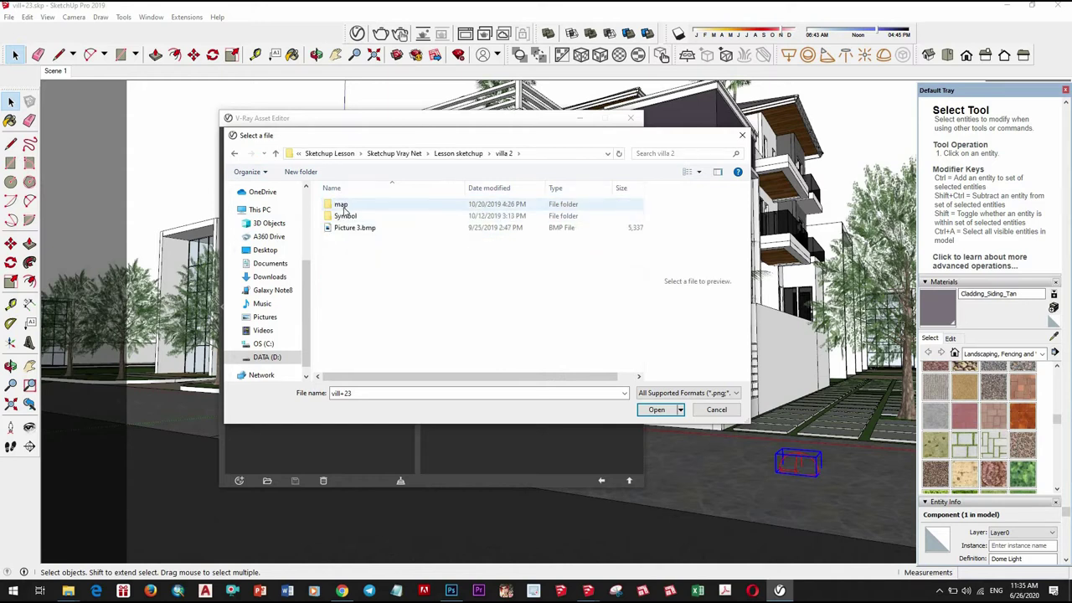
double_click(345, 207)
double_click(356, 216)
left_click(410, 214)
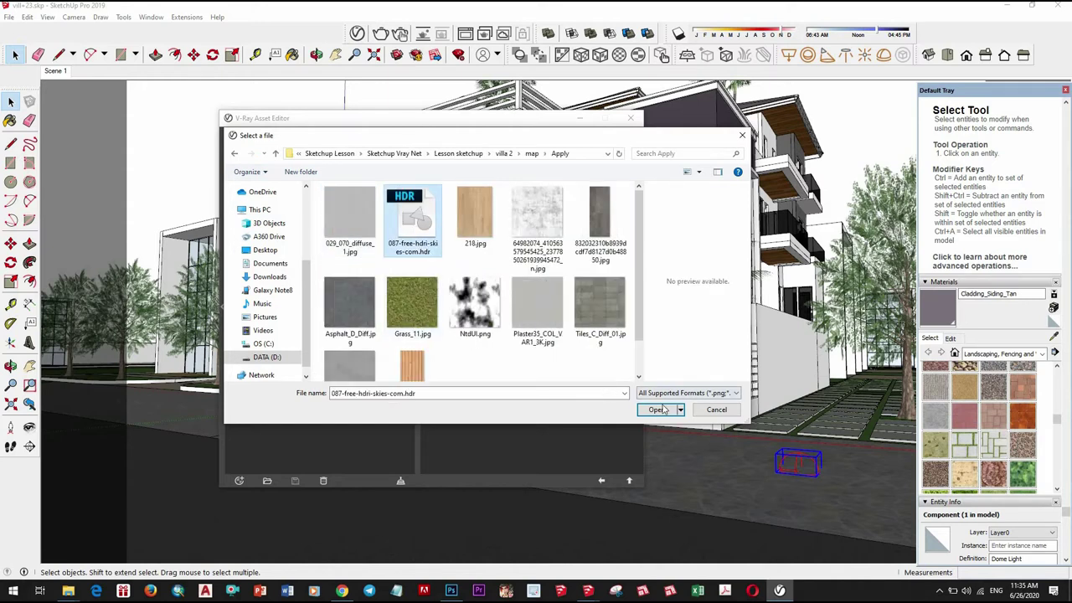
left_click(656, 410)
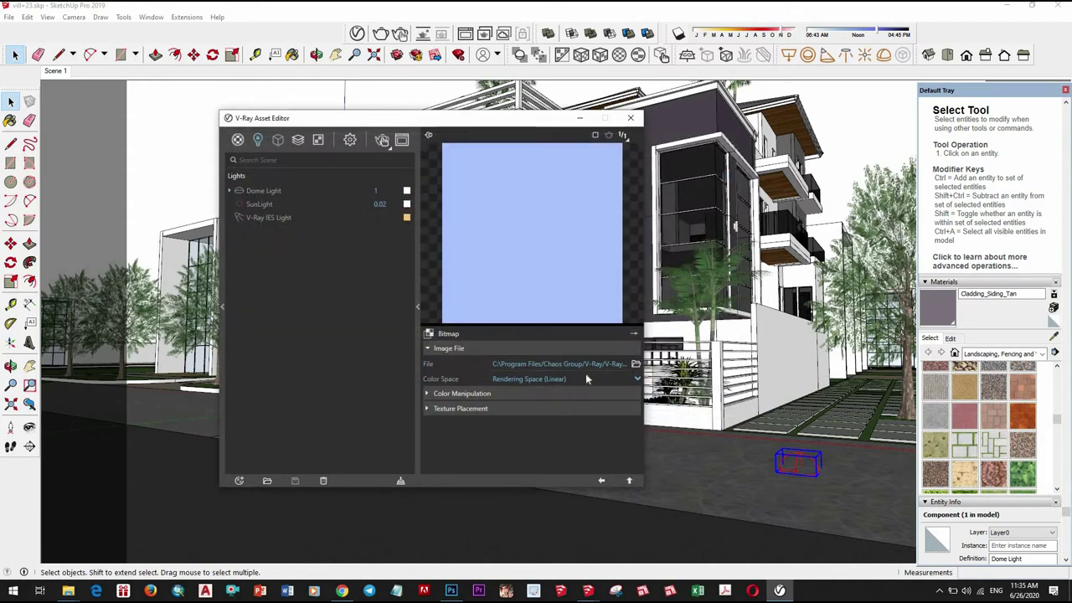
Set the HDR texture's placement type to Environment
left_click(535, 409)
left_click(547, 423)
left_click(536, 453)
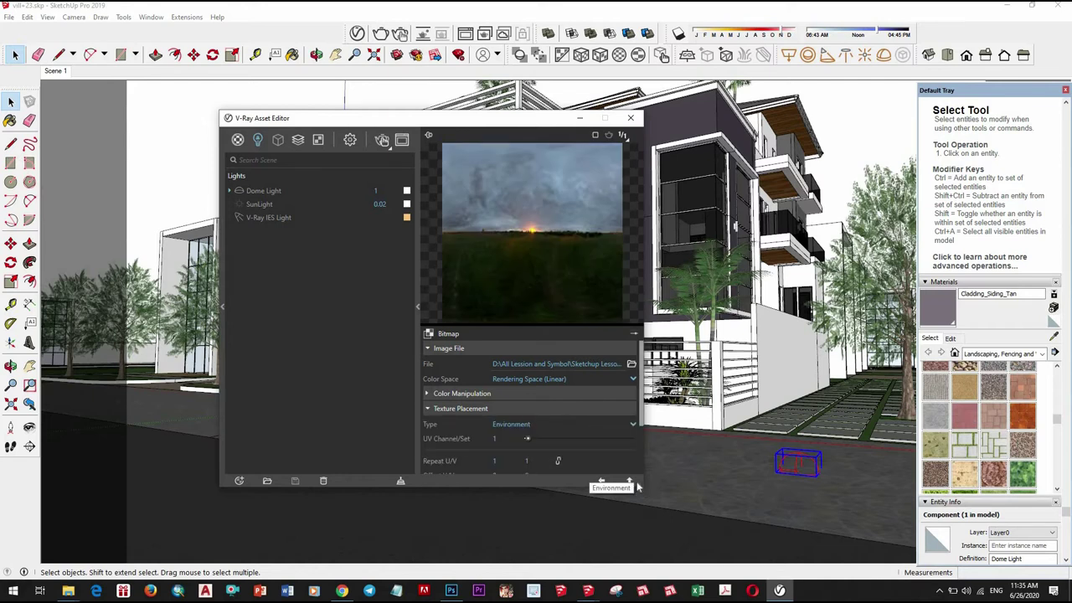
Set the Dome Light intensity to 5, keeping Default (Scalar) units and Sphere shape, then close the editor
left_click(629, 480)
left_click(547, 393)
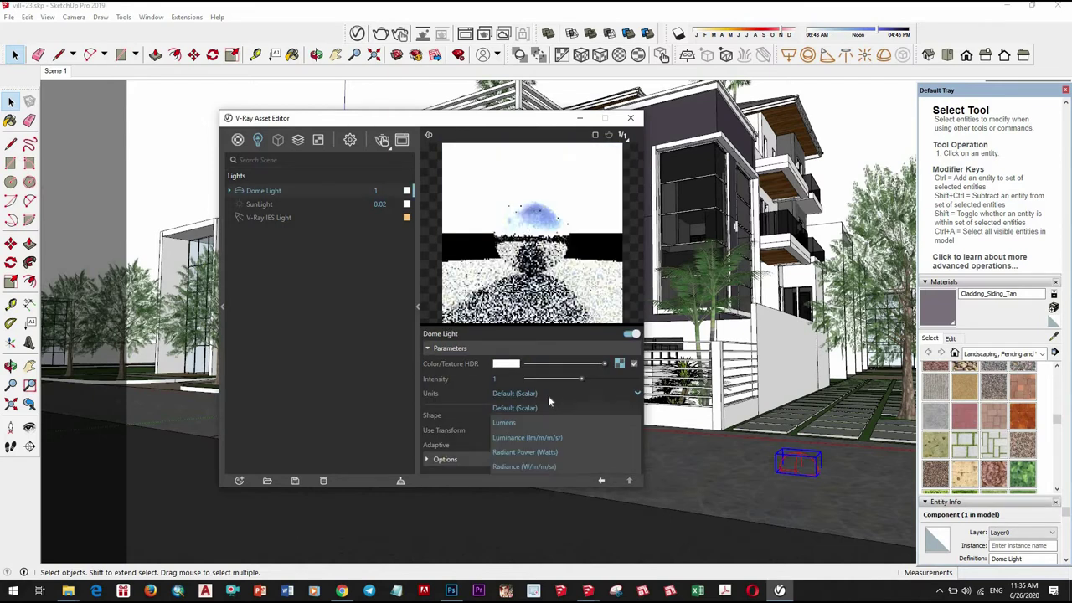
left_click(476, 407)
left_click(502, 415)
left_click(521, 431)
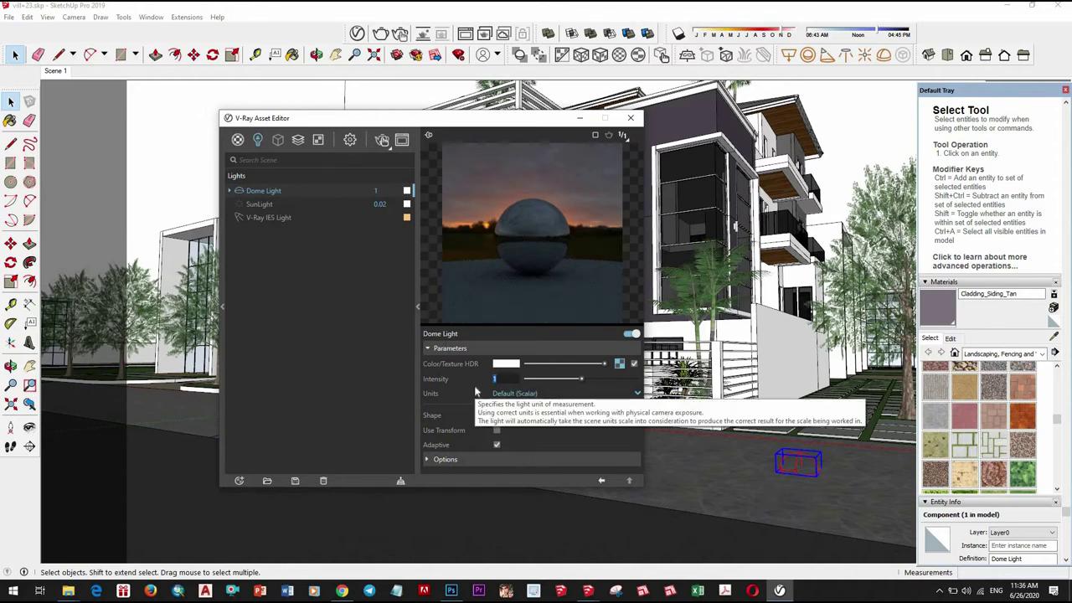
type("5")
key("Return")
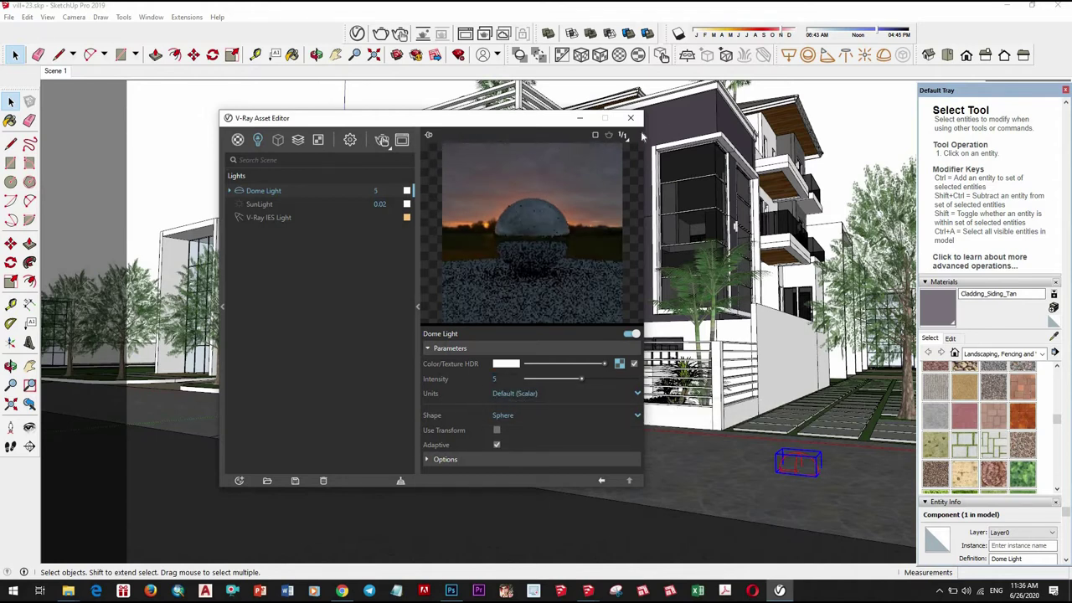
left_click(631, 117)
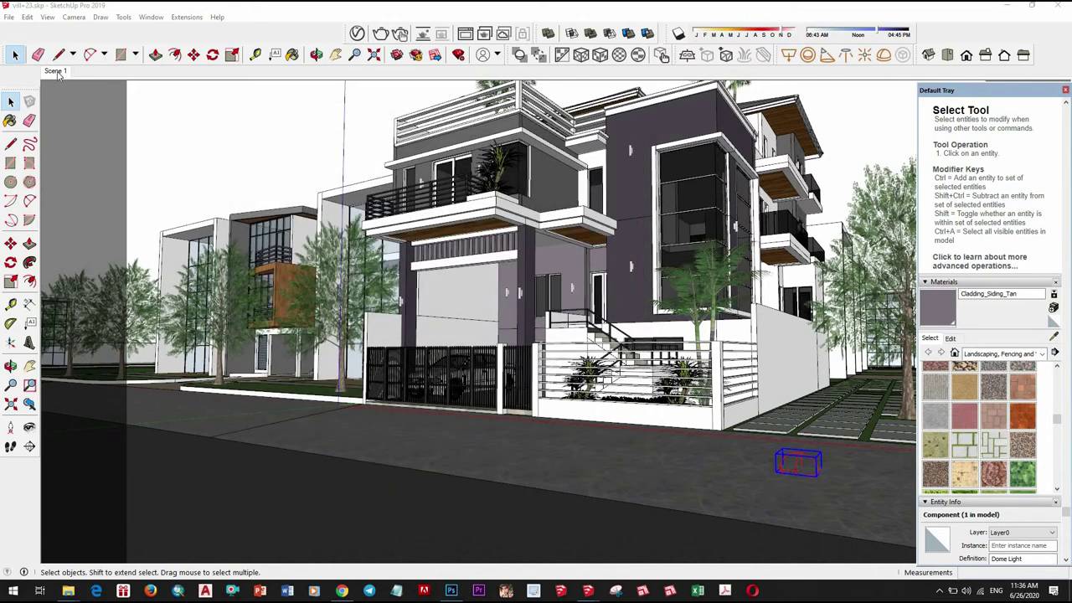
Switch to the Scene 1 camera for the test render, then reopen the Asset Editor beside the render
left_click(56, 71)
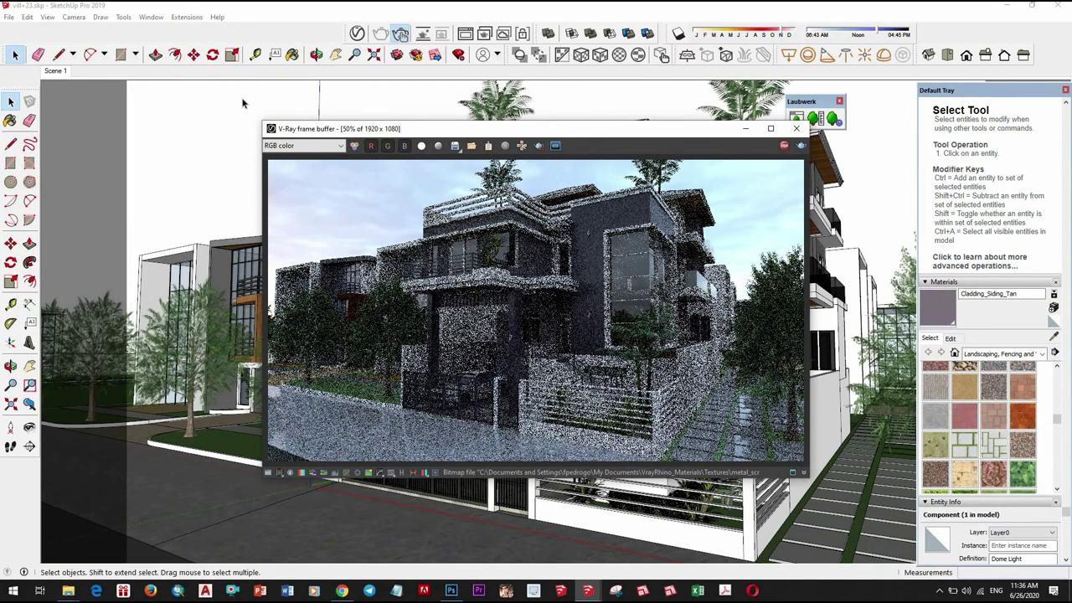
left_click(357, 33)
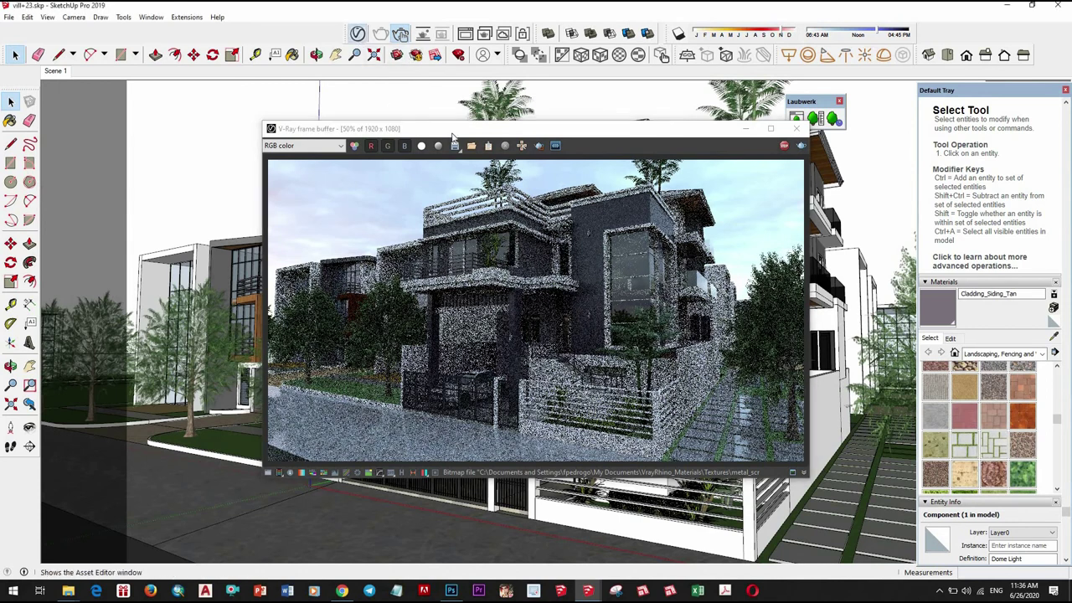
left_click_drag(469, 115, 311, 123)
Set the Dome Light intensity back to 1 and close the Asset Editor to view the render
left_click(374, 383)
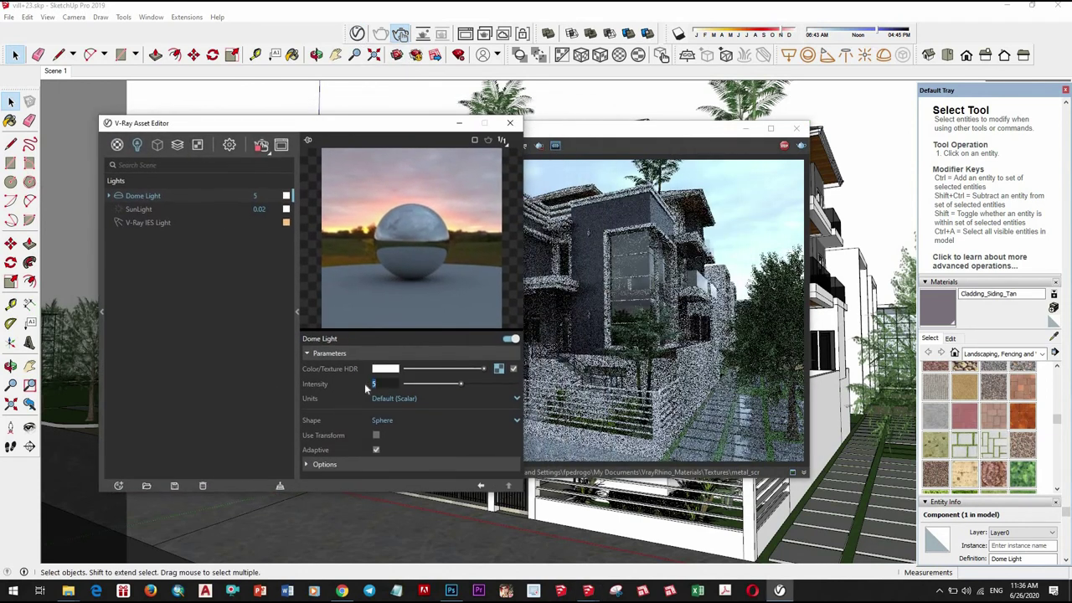
type("1")
key("Return")
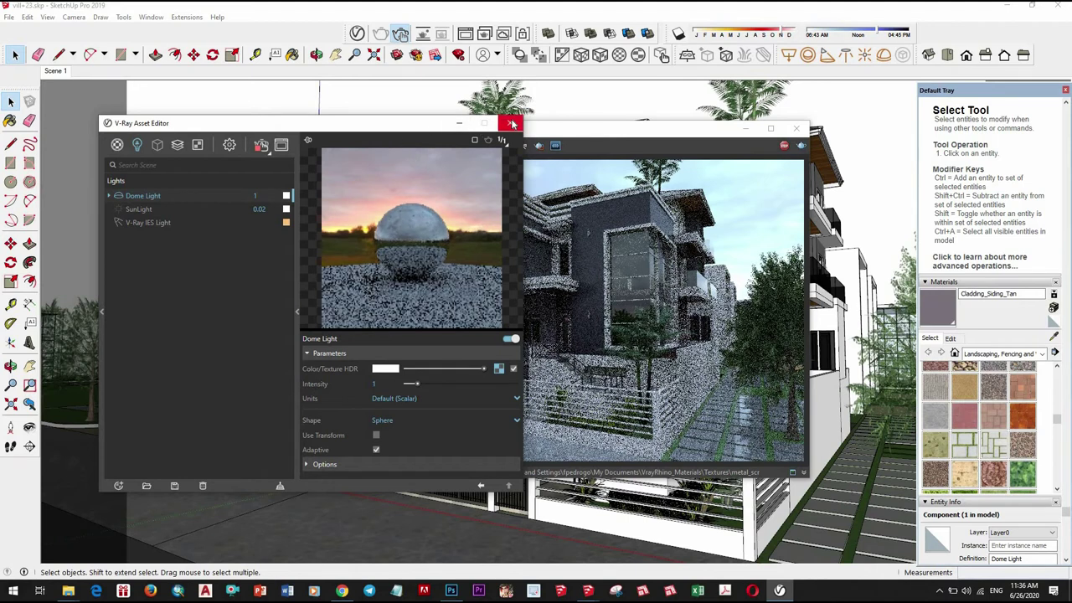
left_click(607, 142)
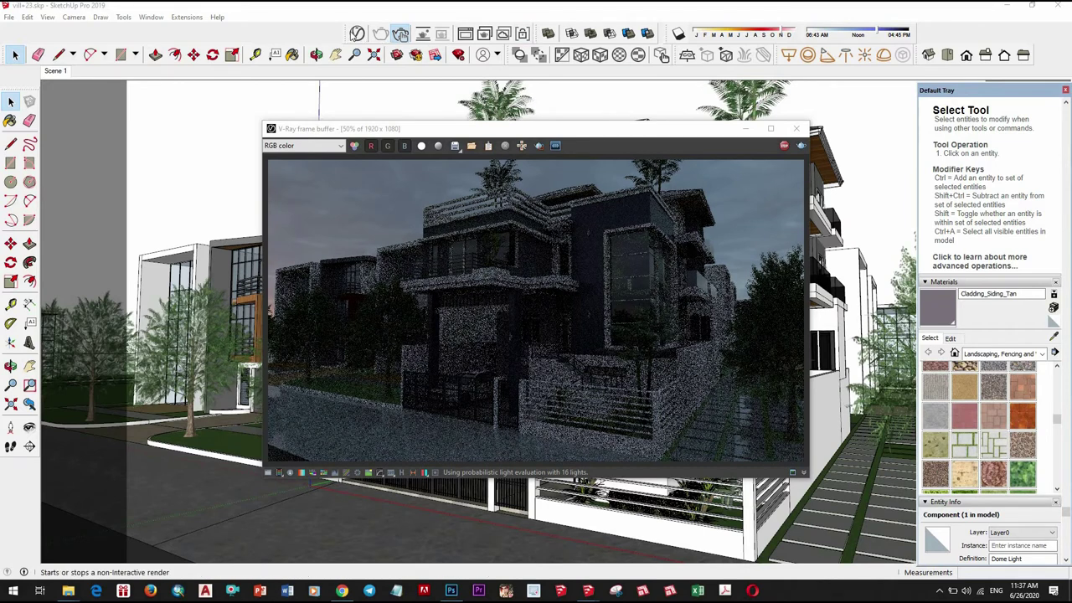
In the render settings, set the camera Exposure Value to 14, with the editor placed beside the render
left_click_drag(442, 118, 242, 117)
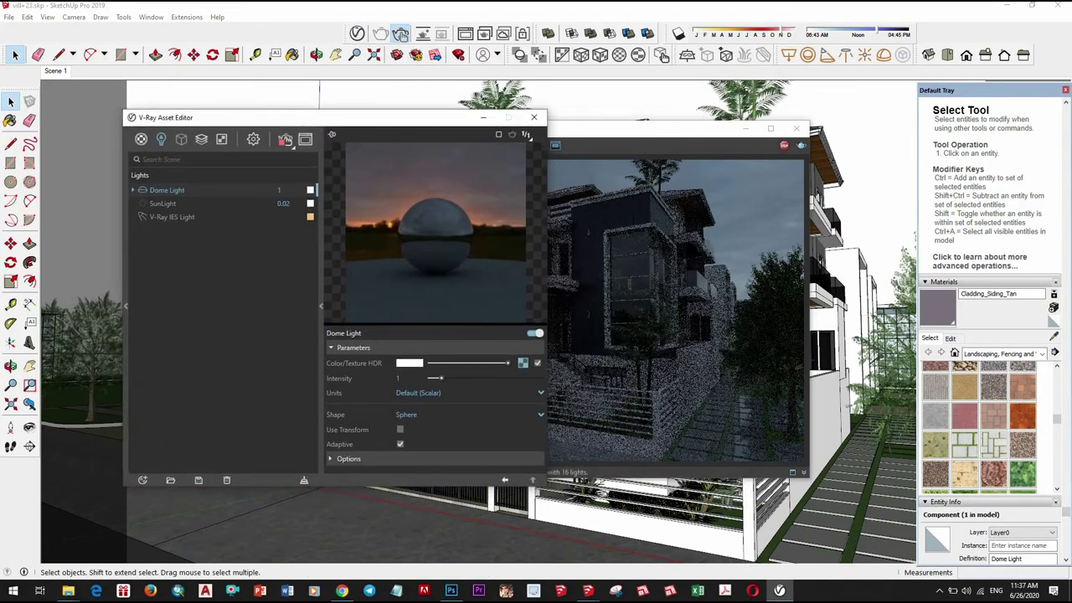
left_click(253, 139)
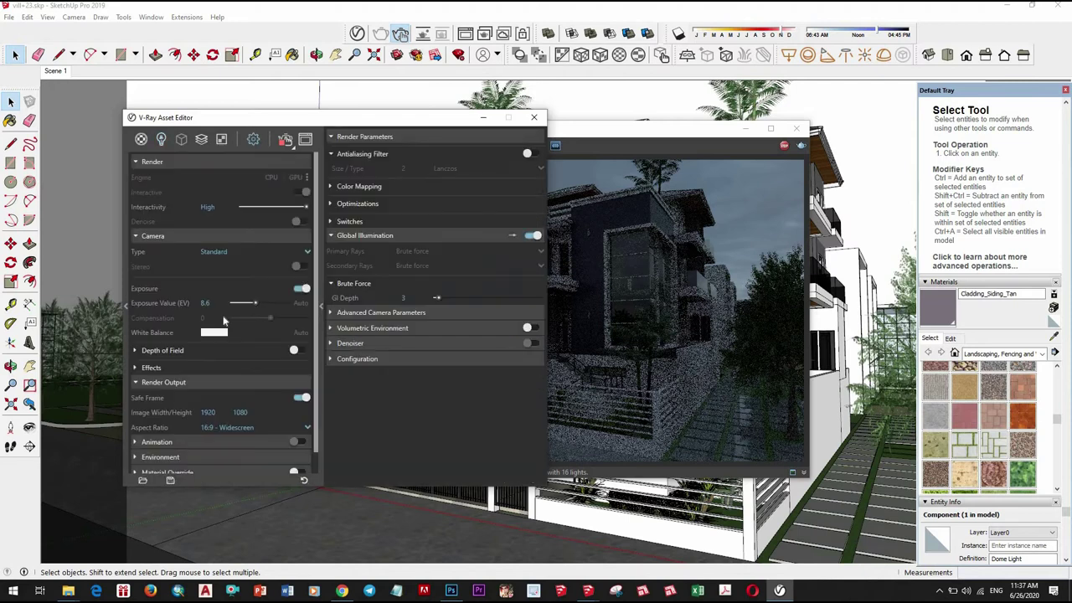
scroll(237, 351, "down", 1)
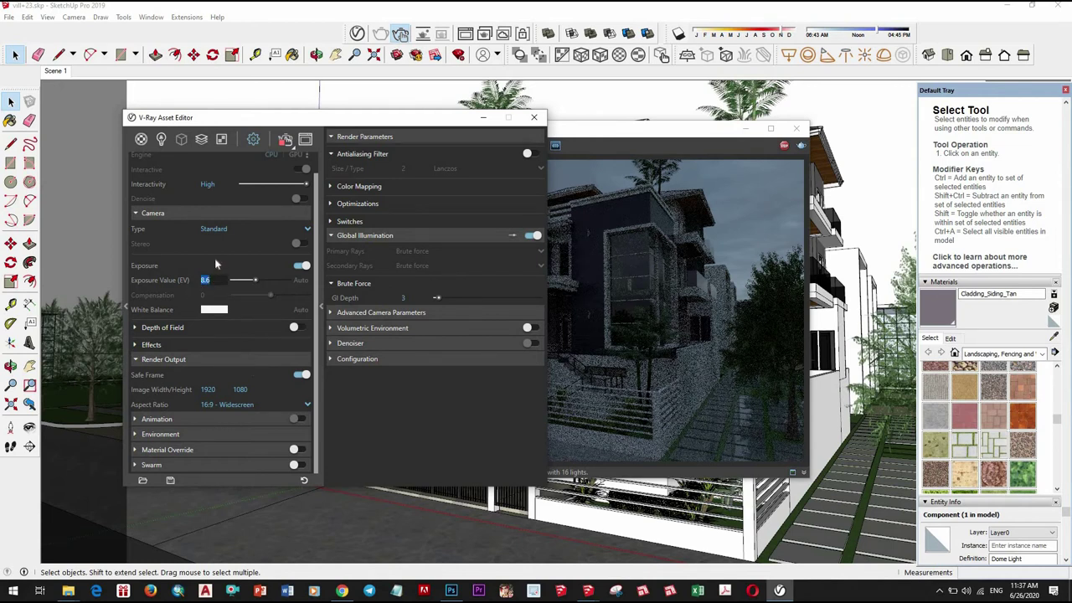
type("14")
key("Return")
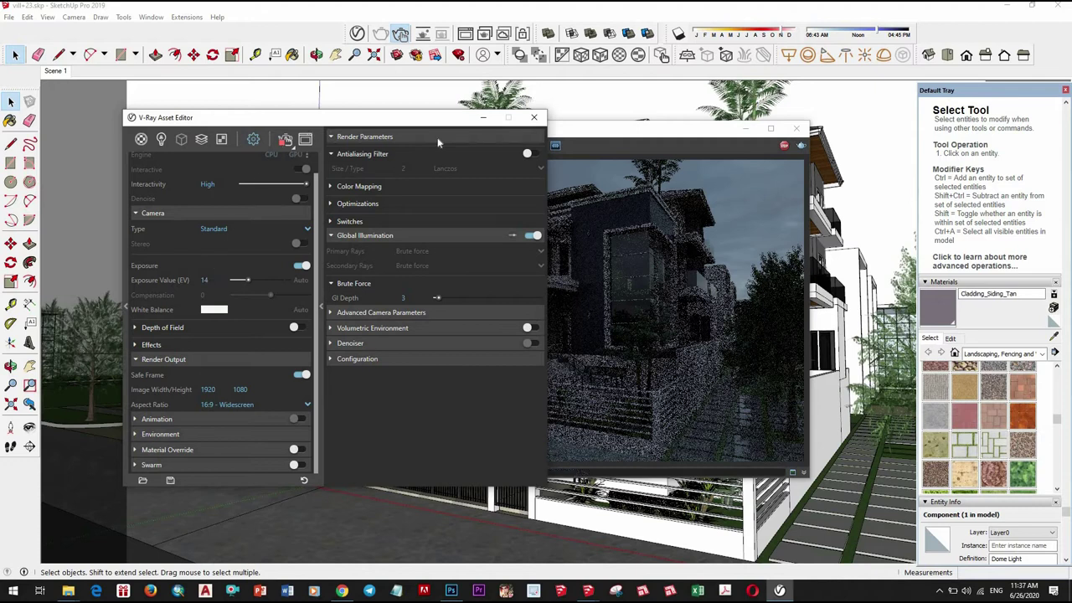
left_click_drag(328, 116, 261, 107)
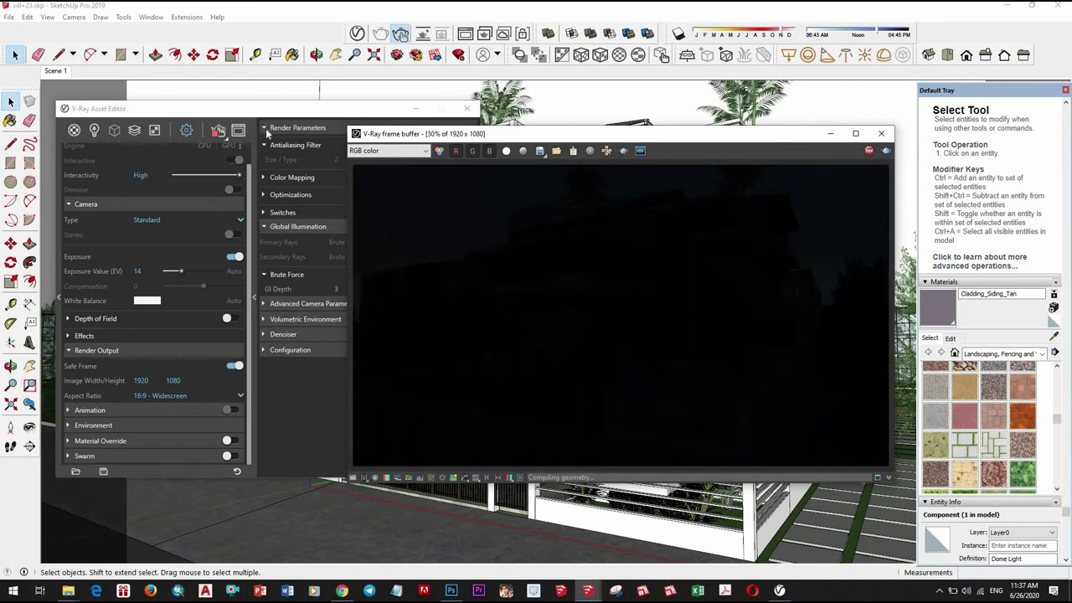
Set the V-Ray IES Light intensity to 20000 lm, then bring up the Dome Light parameters
left_click(290, 118)
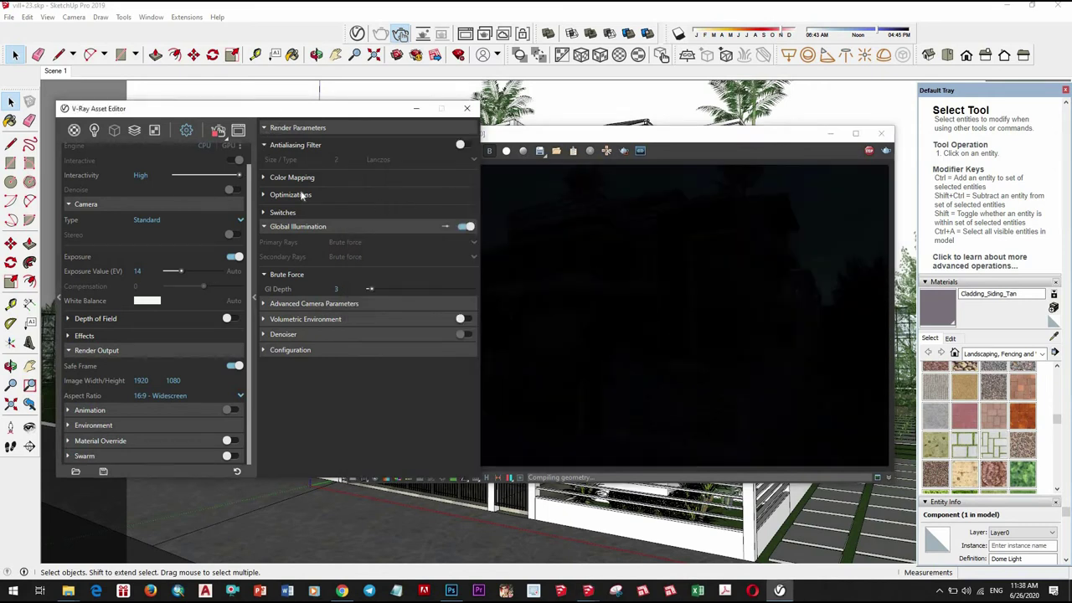
left_click(94, 130)
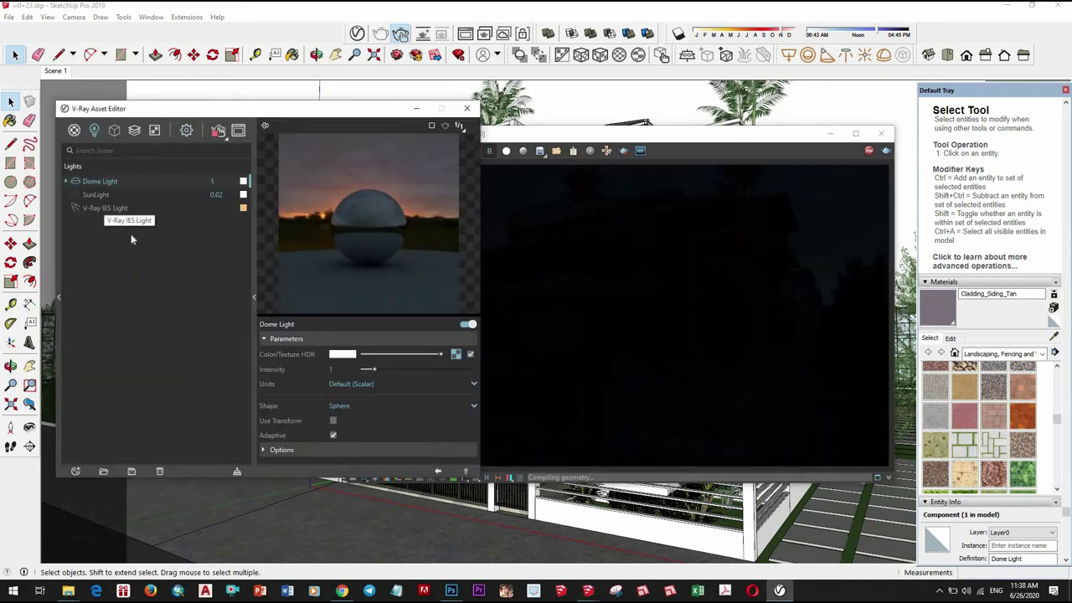
left_click(145, 209)
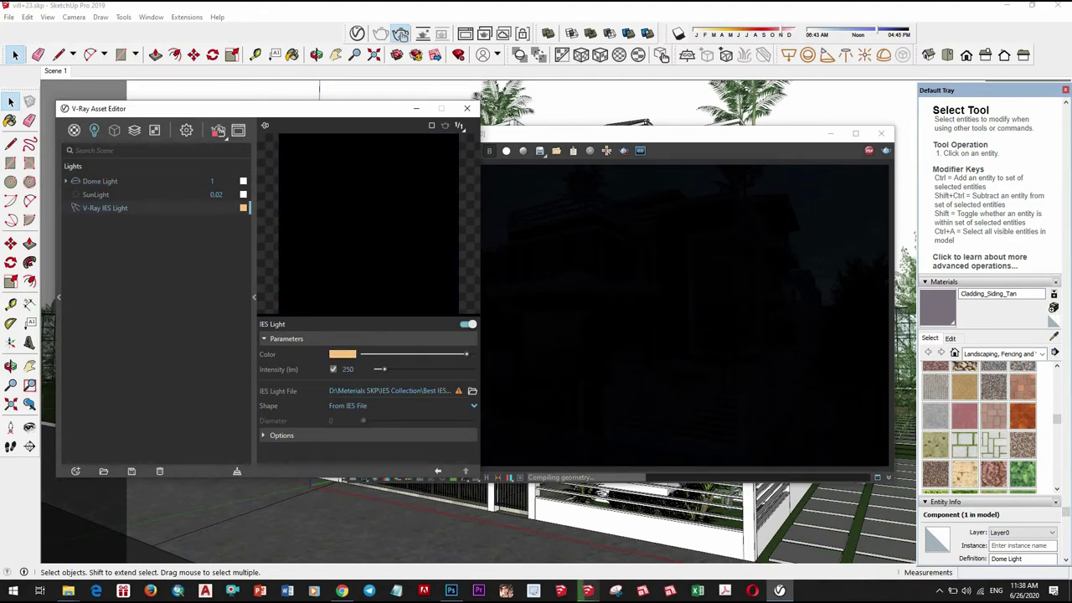
double_click(348, 368)
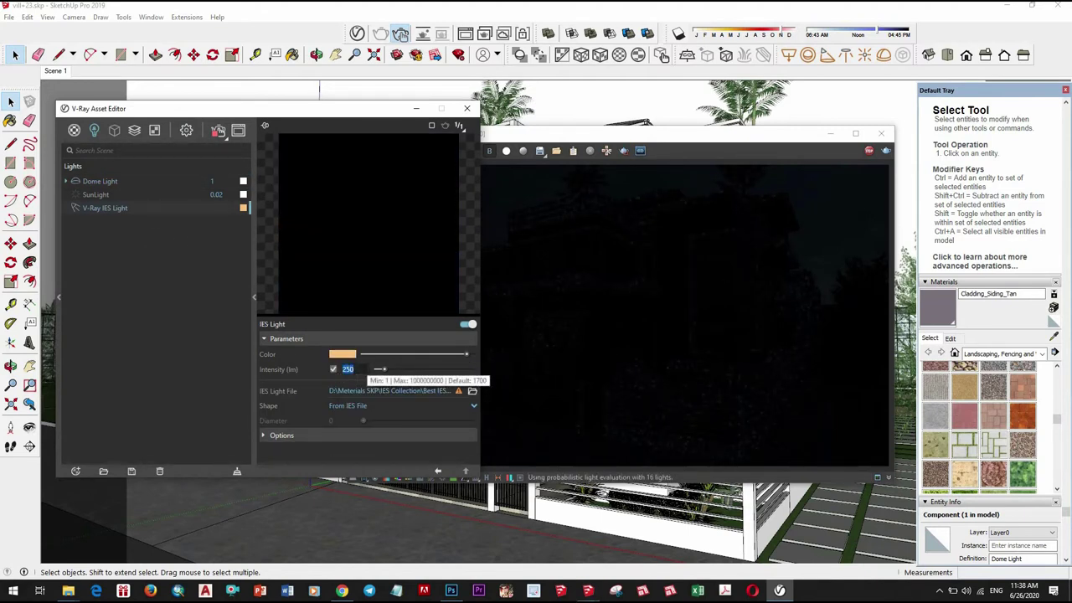
type("2")
key("Return")
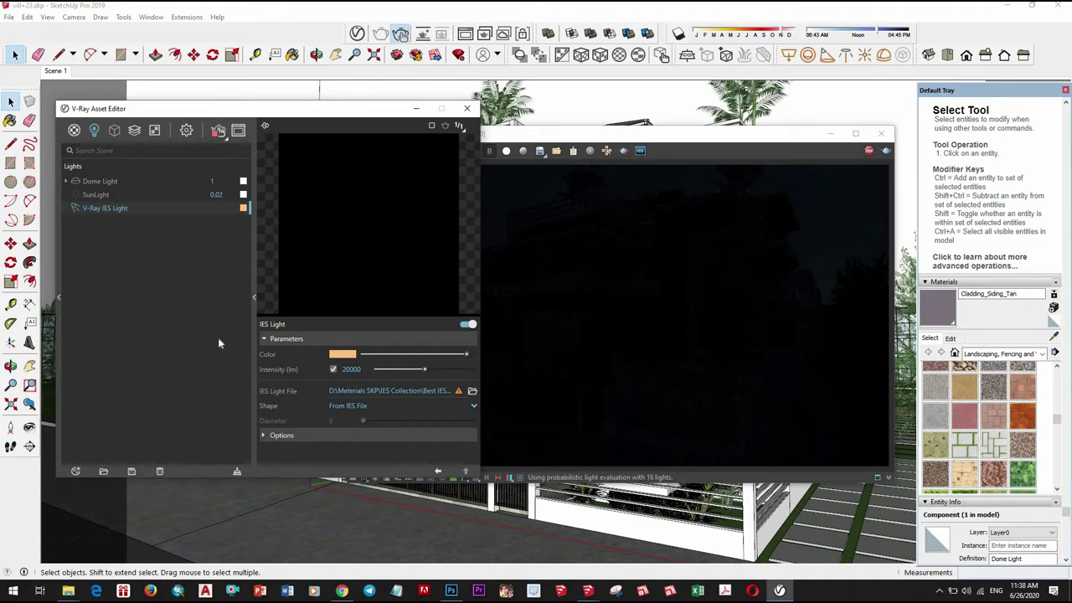
left_click(631, 134)
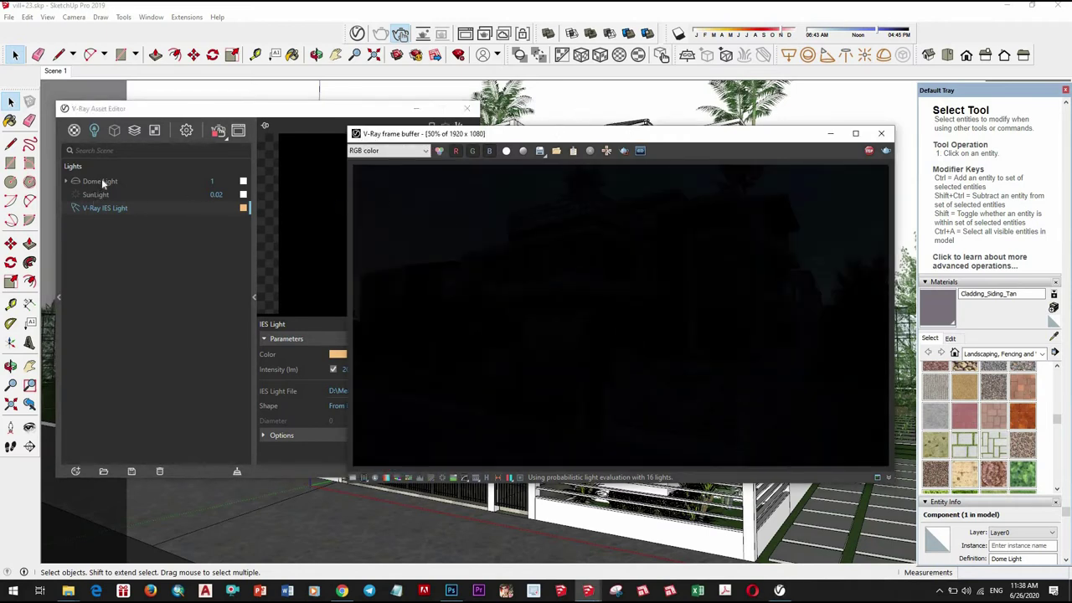
left_click(102, 178)
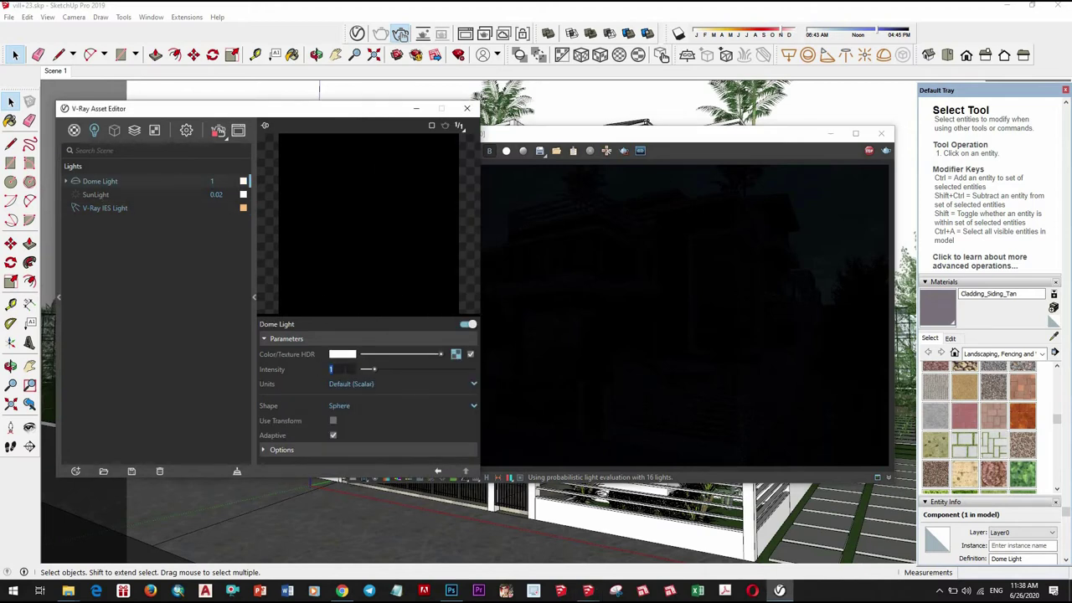
Set the Dome Light intensity to 15 and the camera Exposure Value to 13.48, checking the render
type("15")
key("Return")
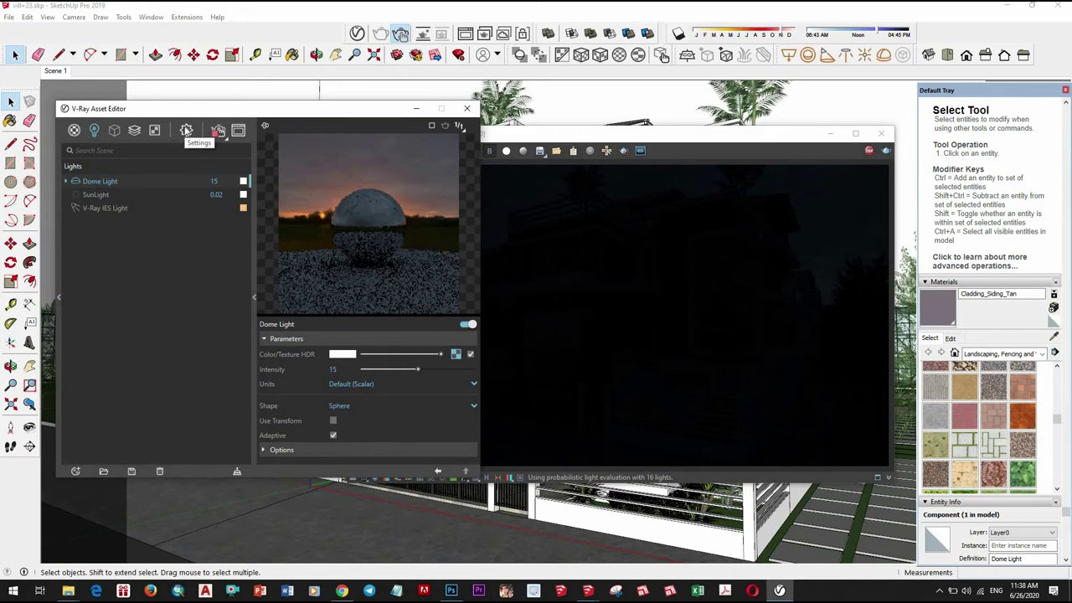
left_click(185, 129)
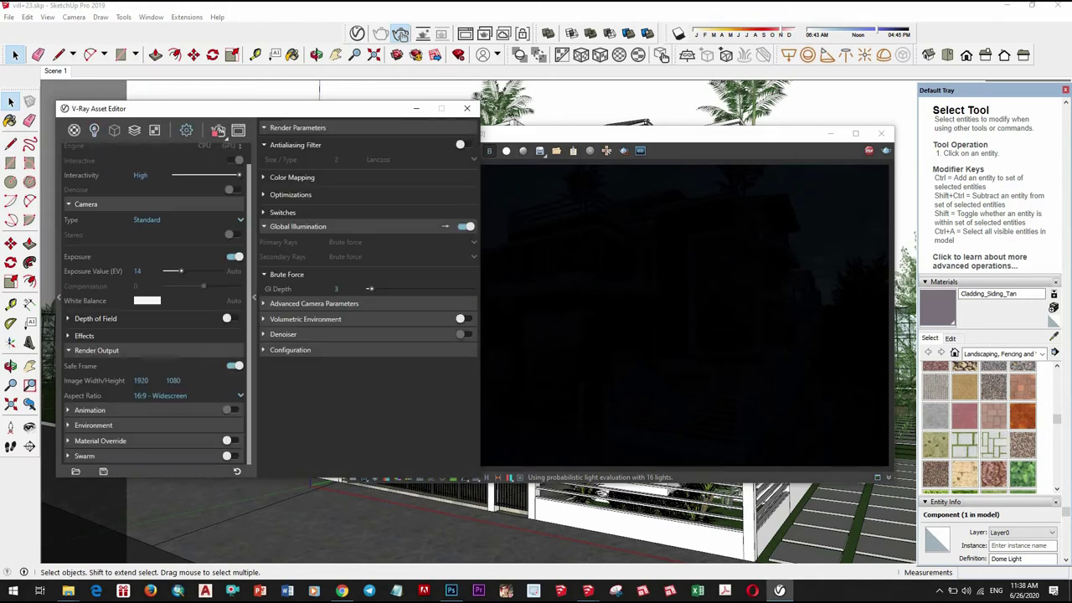
left_click(130, 270)
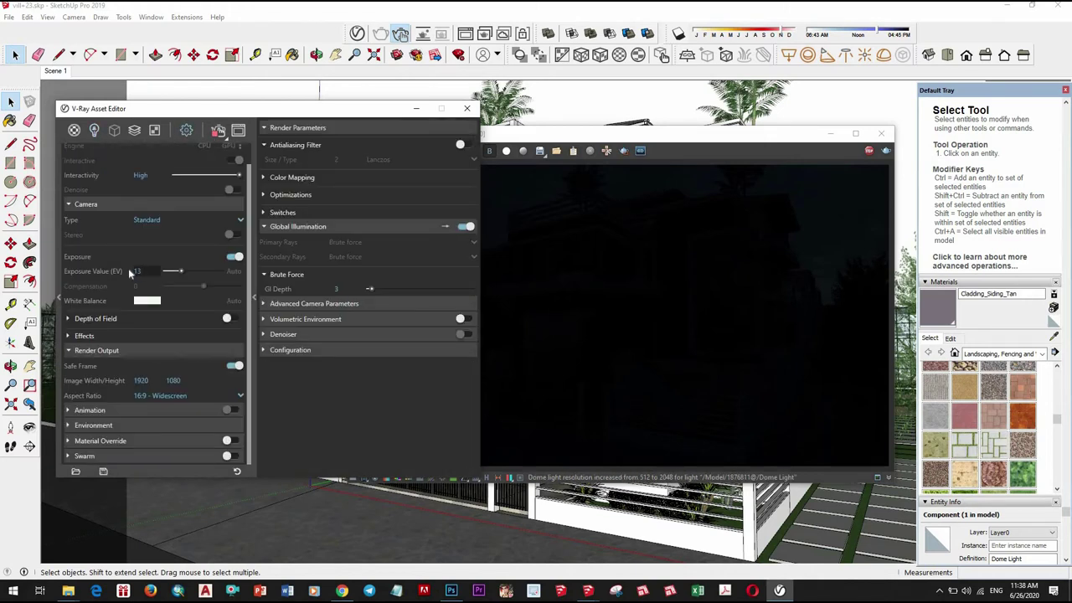
type(".48")
key("Return")
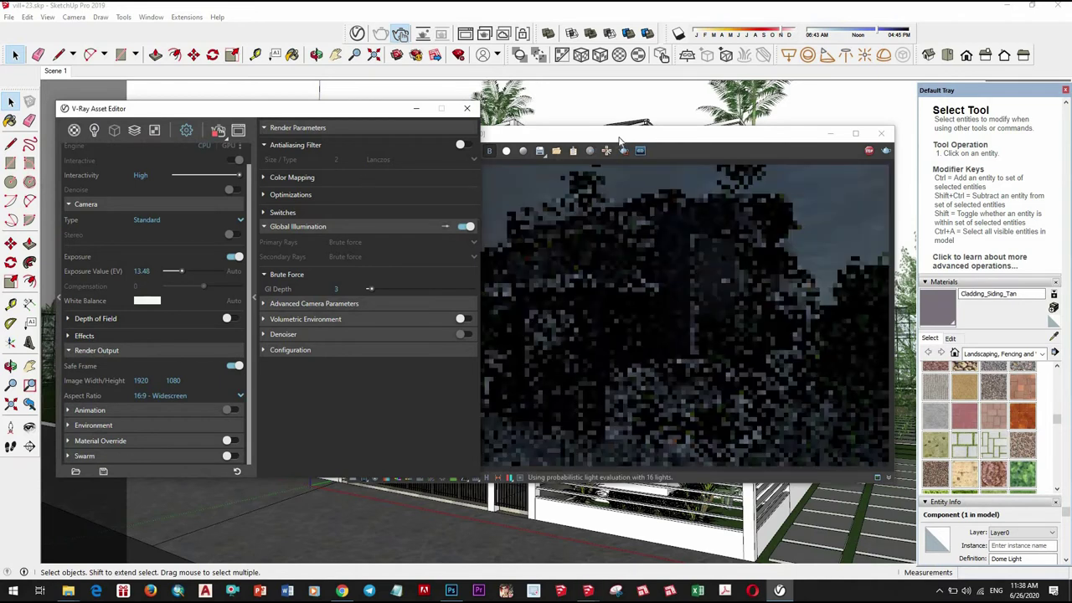
left_click(621, 136)
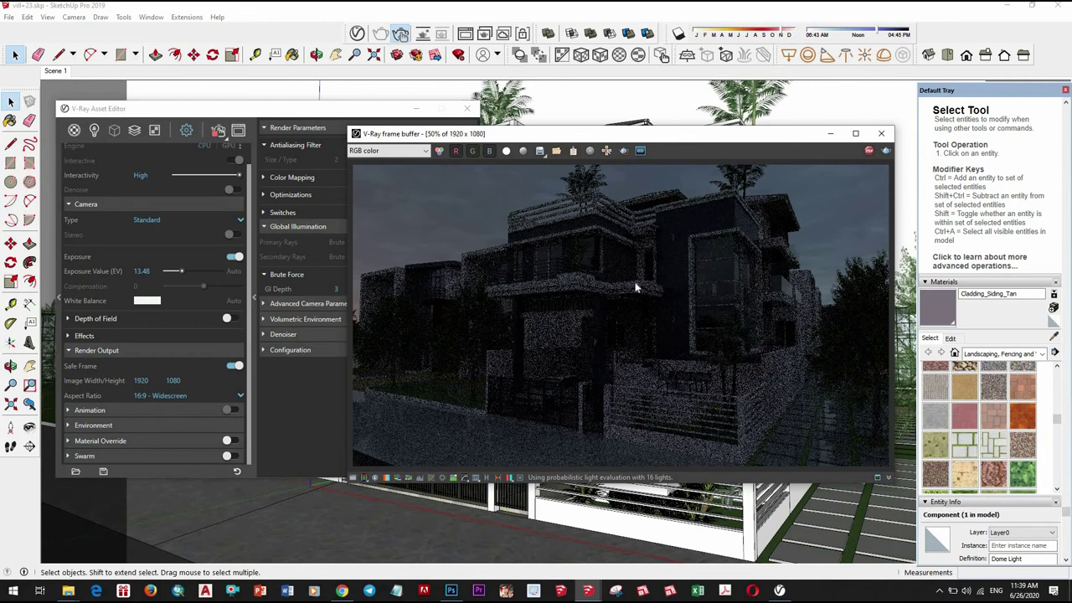
left_click(309, 112)
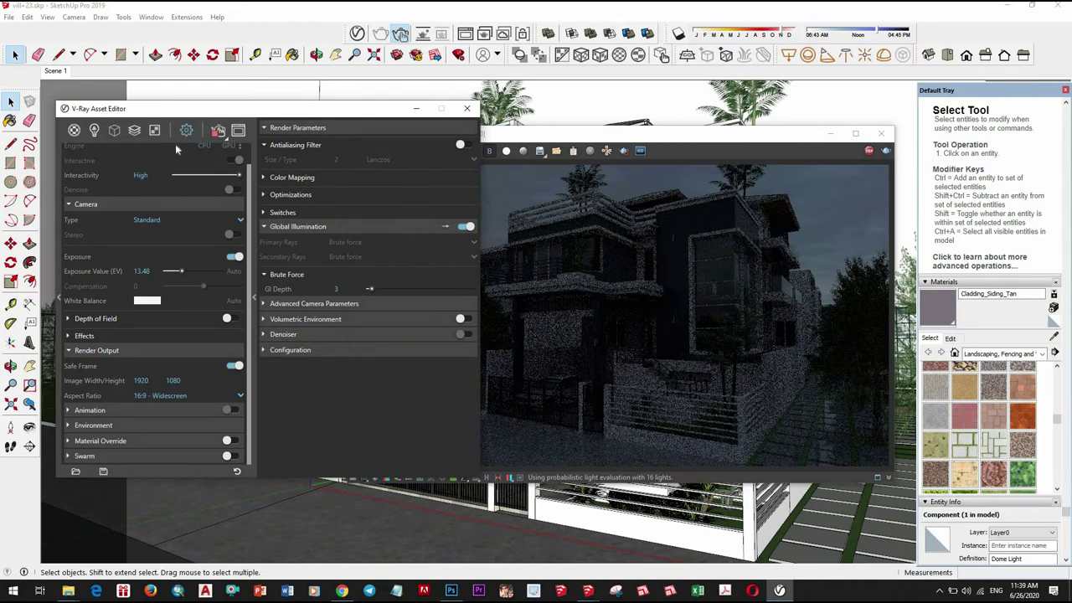
Open the Dome Light's sky texture settings, keeping the texture type as Bitmap
left_click(94, 130)
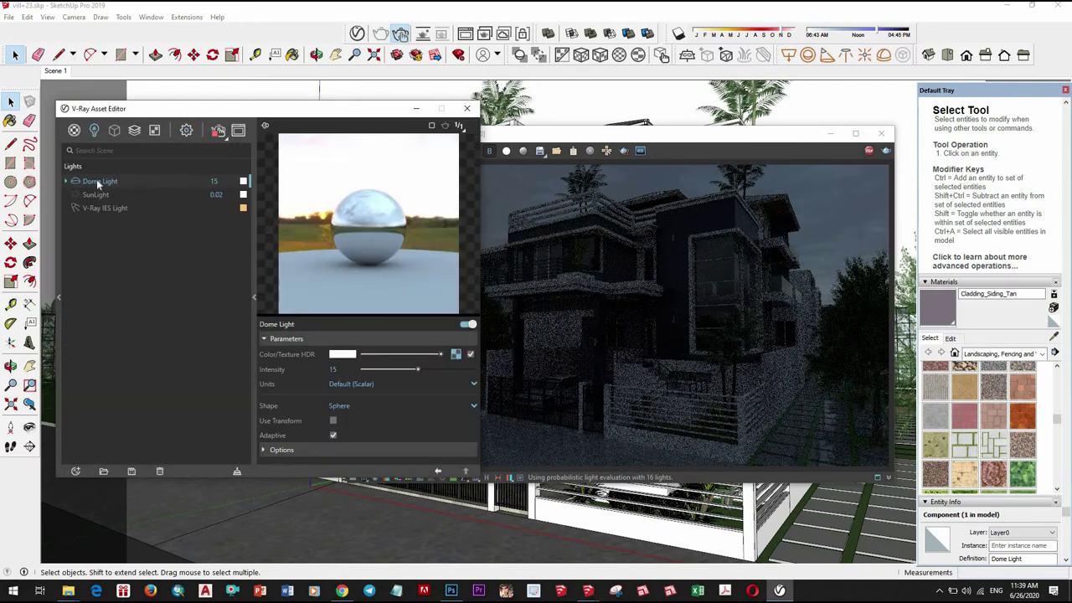
left_click(456, 355)
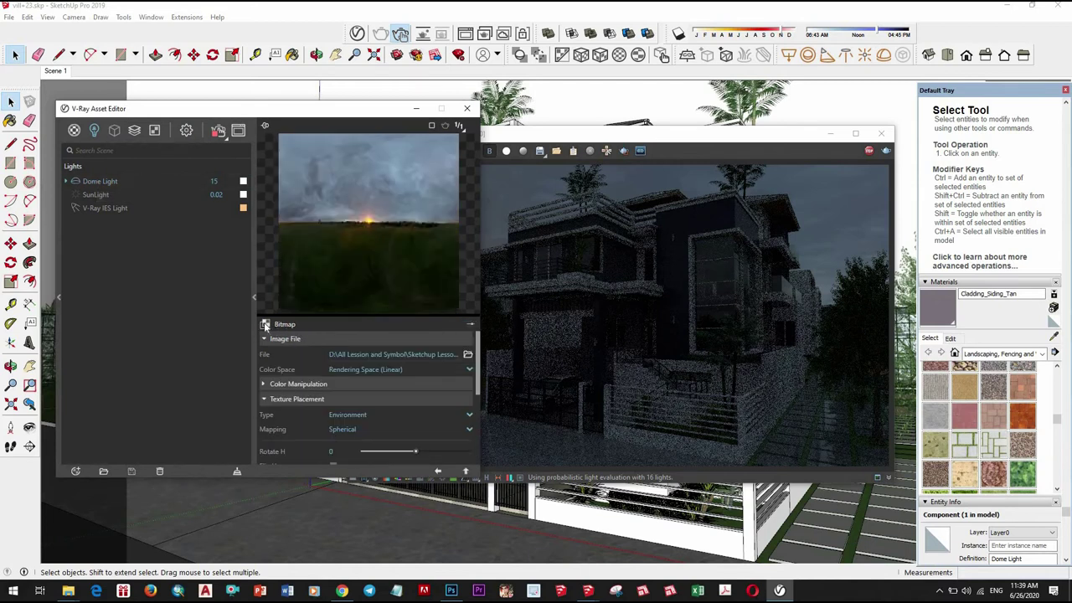
left_click(265, 126)
left_click(305, 137)
left_click(266, 330)
left_click(326, 347)
Restart the villa's interactive render in the frame buffer, then stop it
left_click(879, 145)
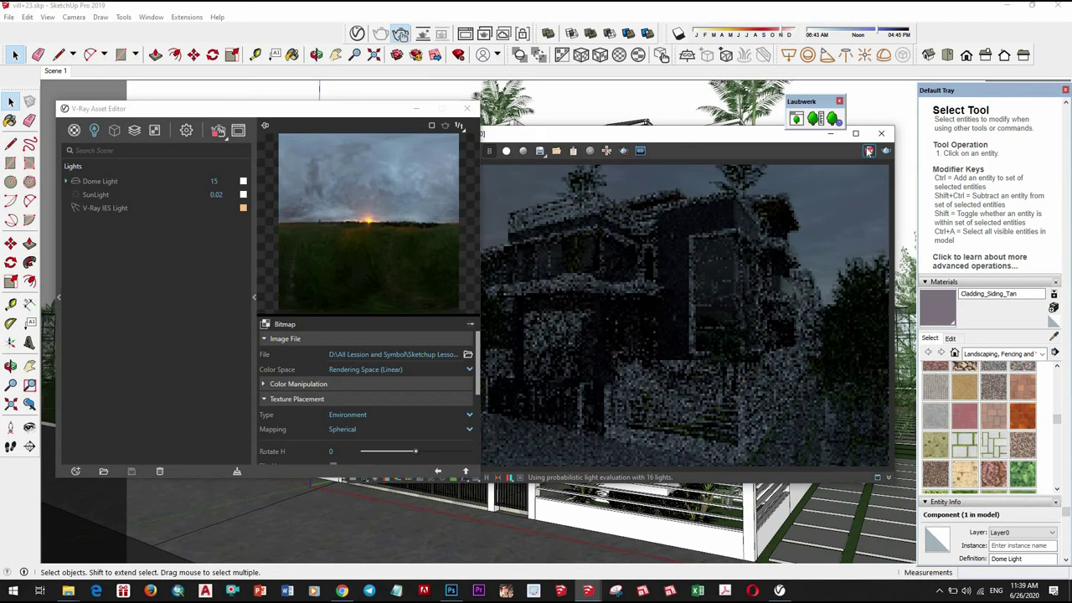
left_click(869, 151)
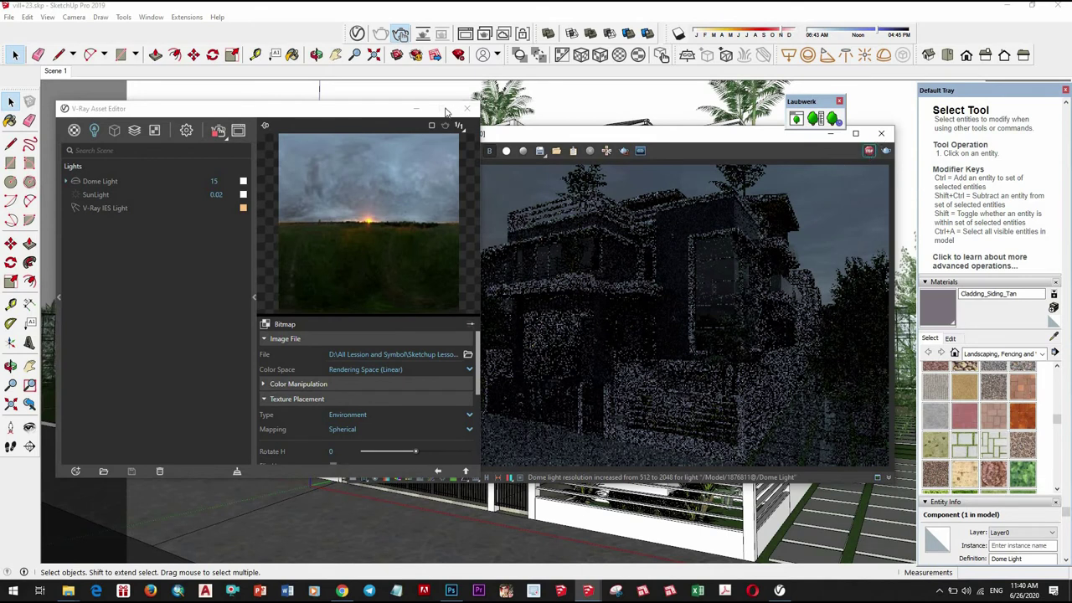
left_click(755, 191)
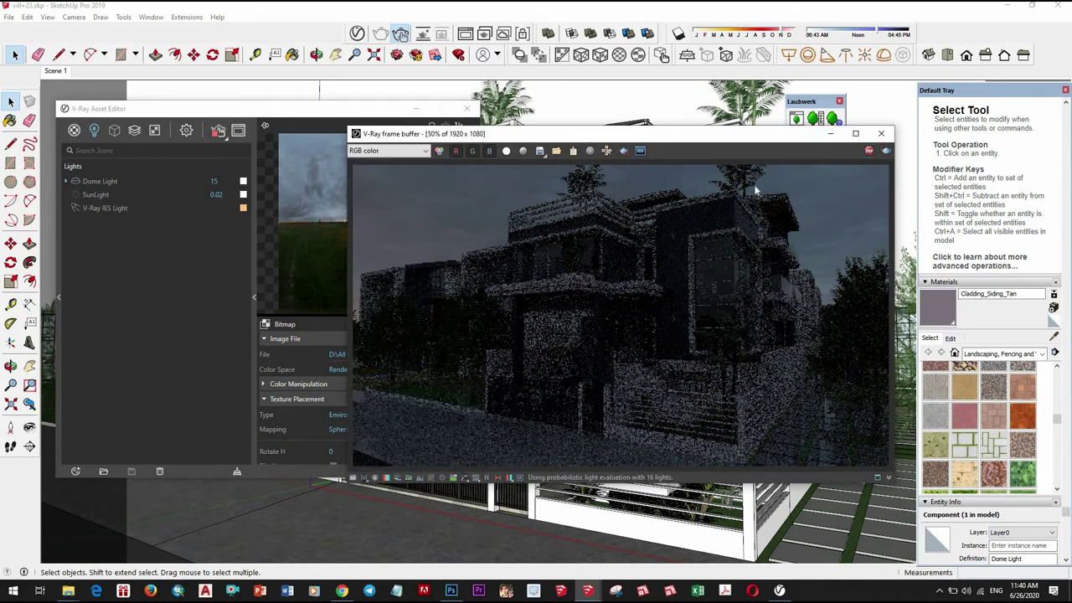
left_click(869, 153)
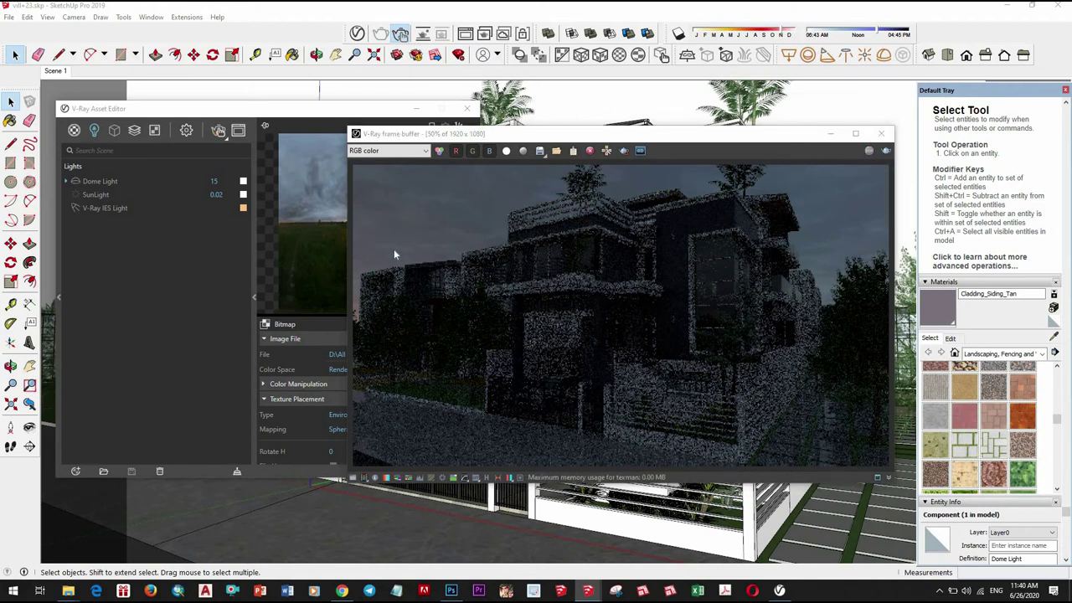
Load the VizPeople HDR sky image from villa 1\Map\apply into the Dome Light texture
left_click(336, 354)
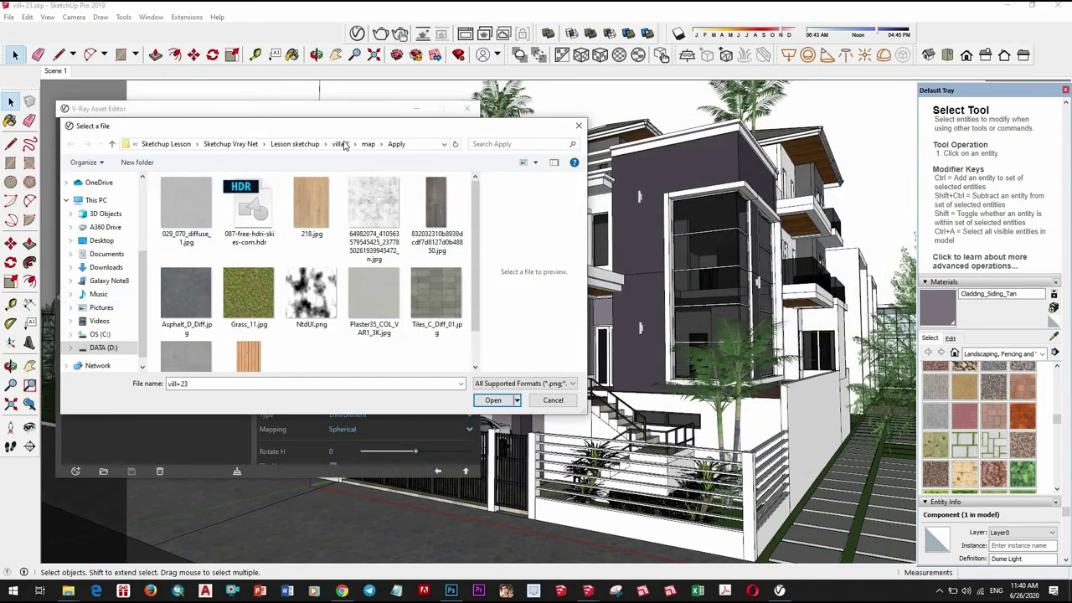
left_click(295, 144)
double_click(196, 265)
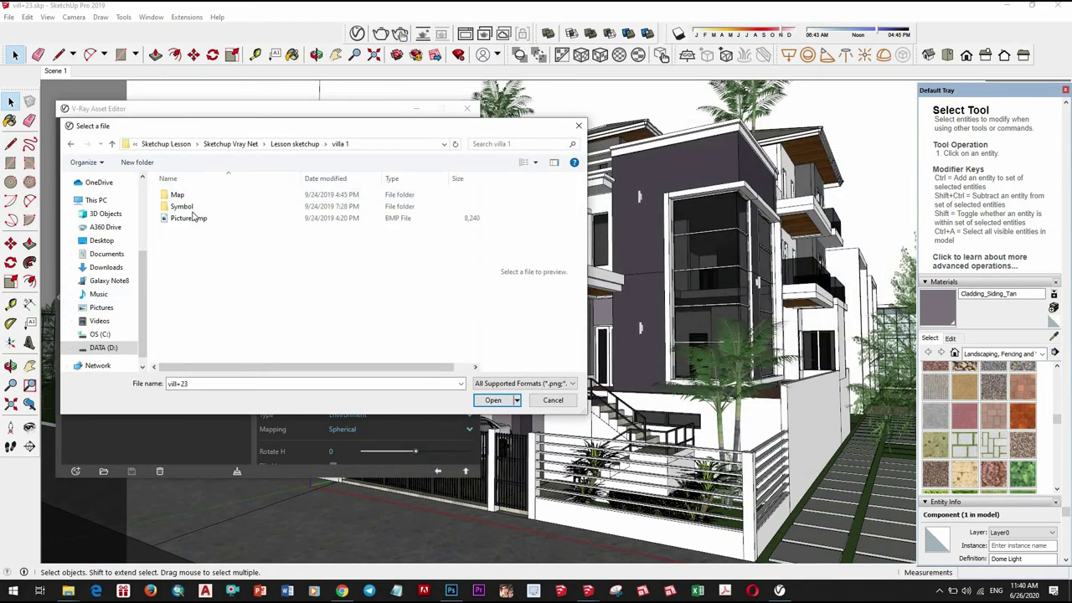
double_click(178, 194)
double_click(189, 208)
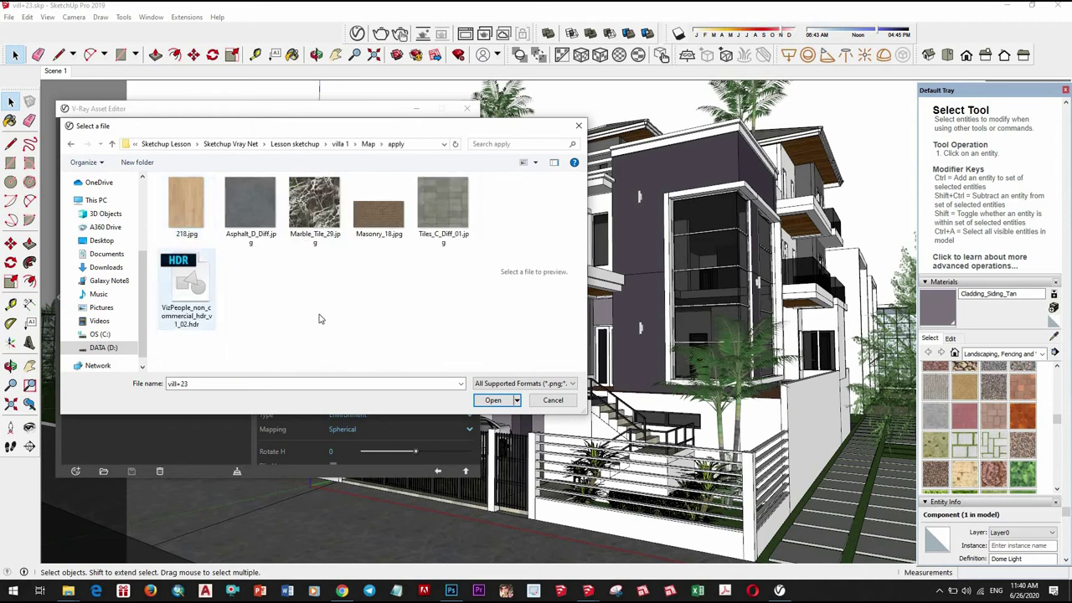
left_click(187, 289)
left_click(492, 399)
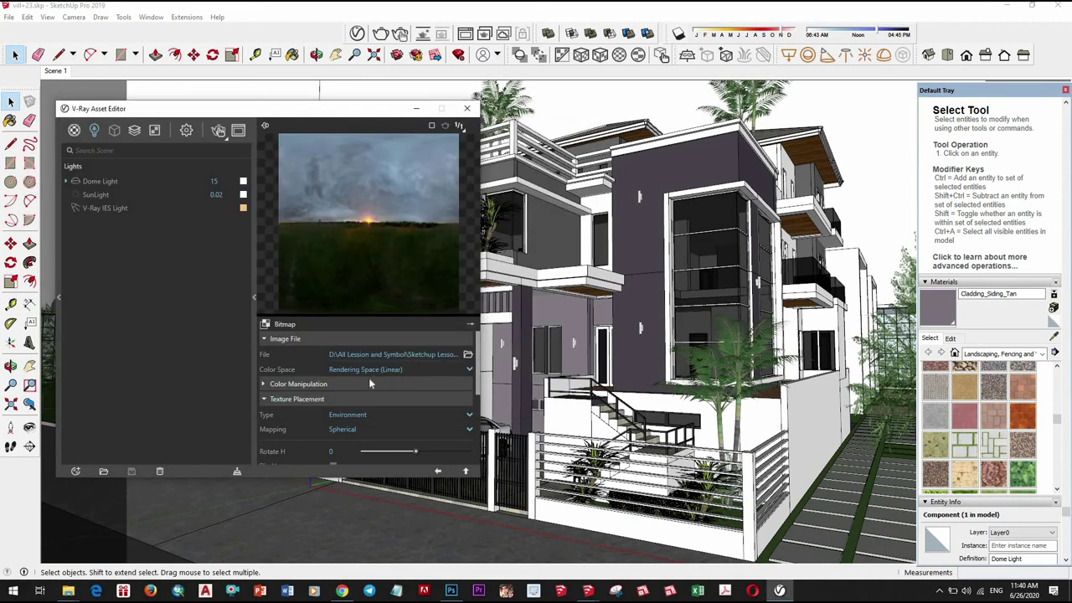
Set the new sky texture's placement type to Environment
left_click(403, 395)
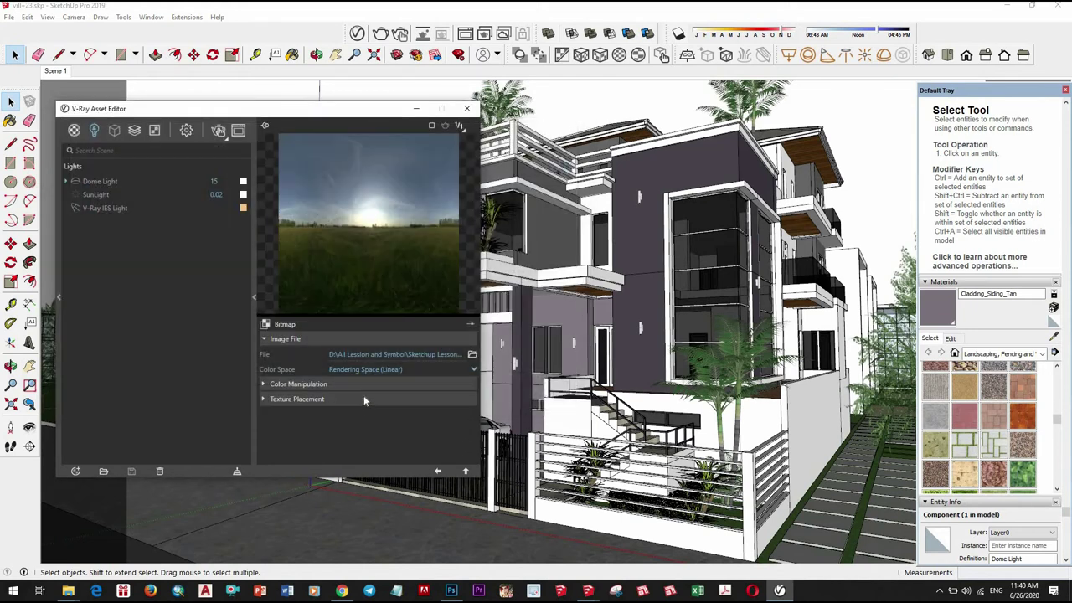
left_click(364, 400)
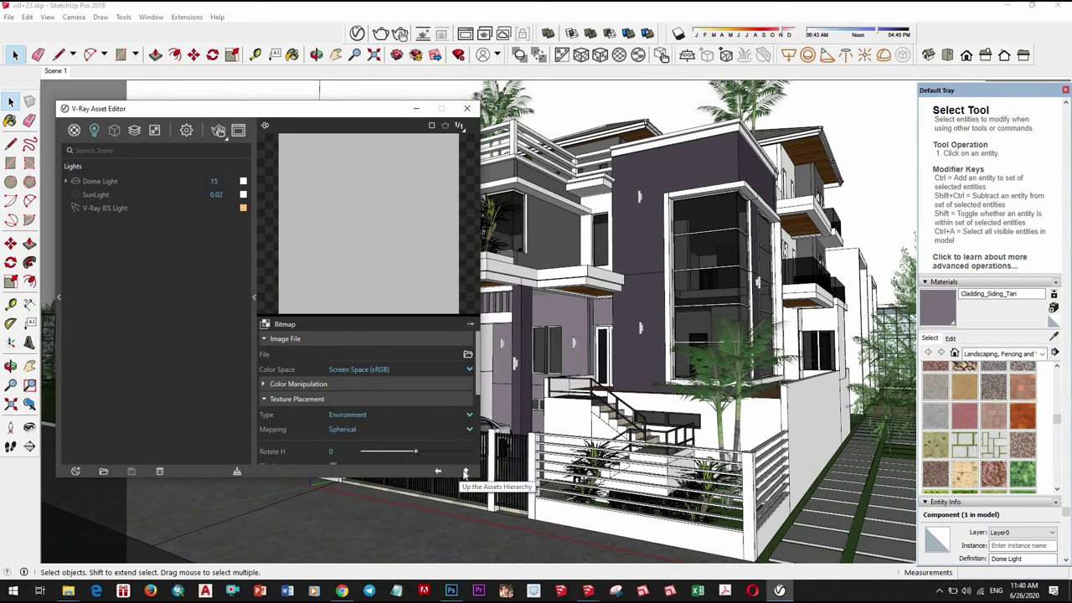
left_click(465, 471)
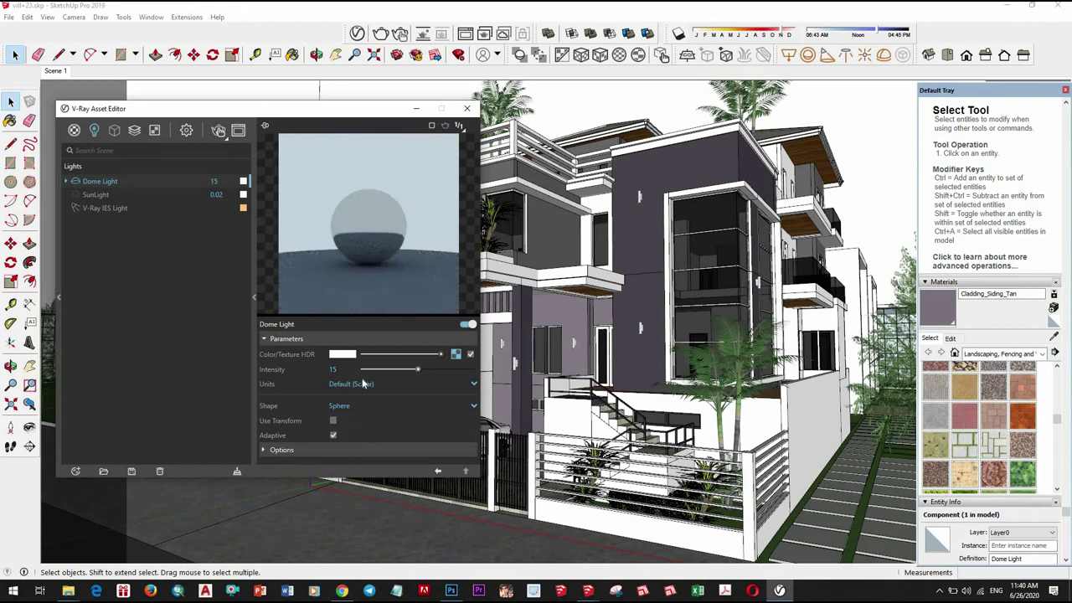
left_click(456, 355)
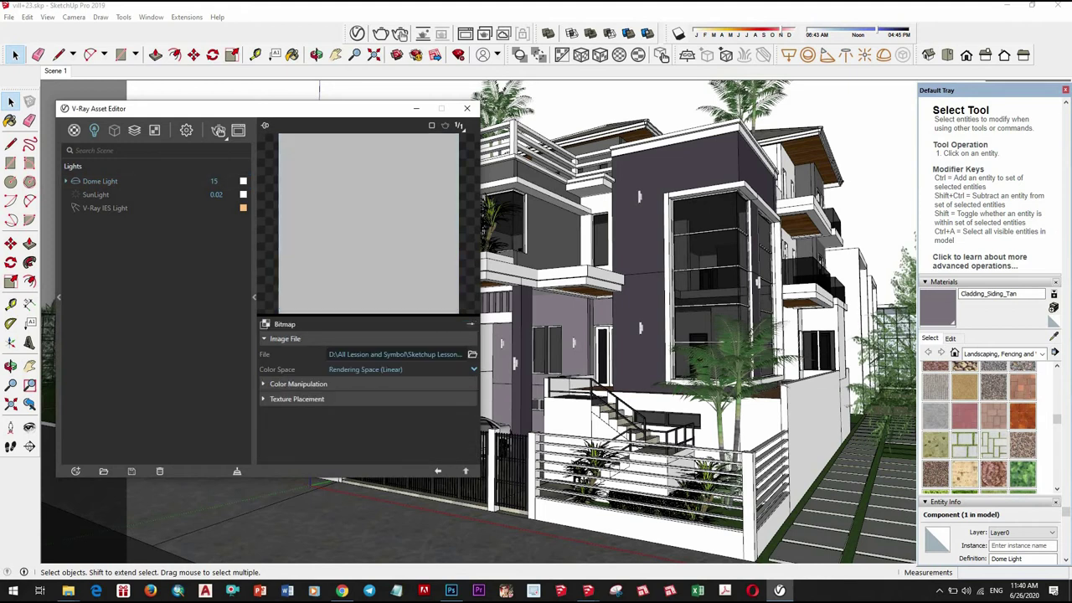
left_click(388, 418)
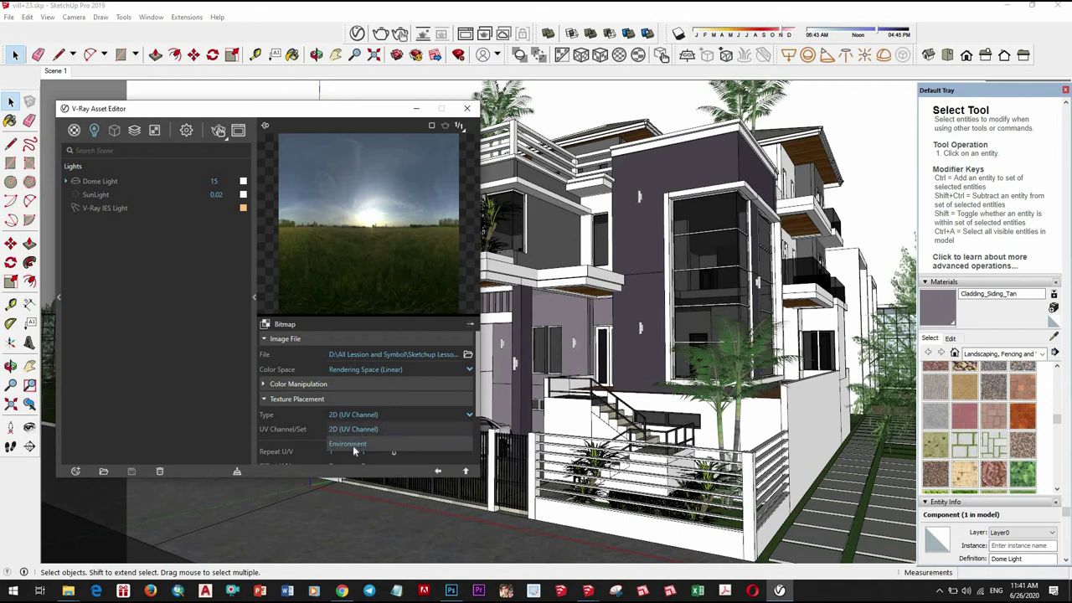
left_click(357, 444)
left_click(465, 471)
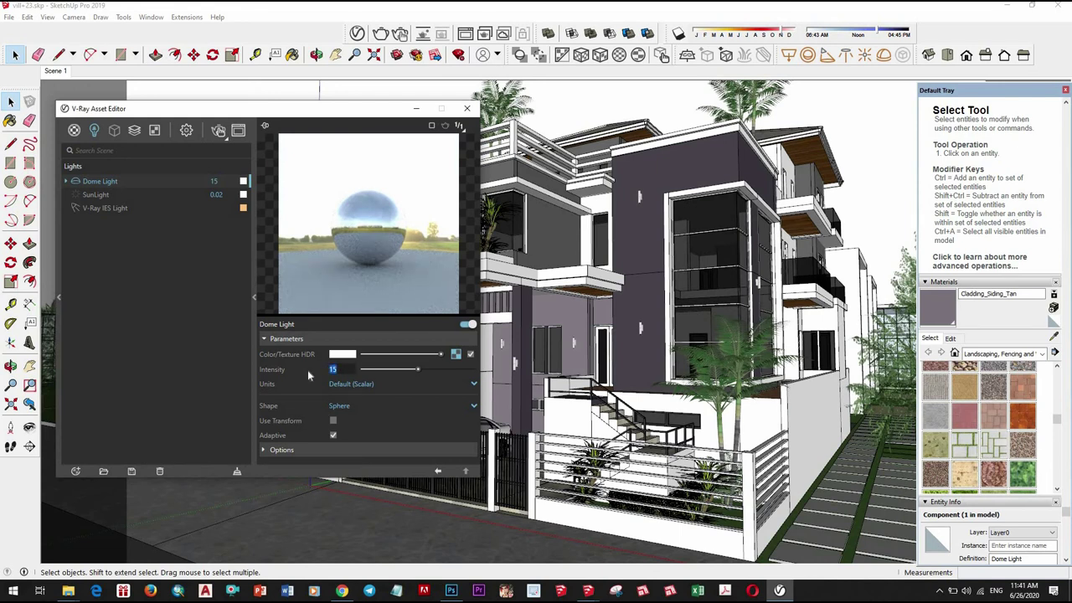
Set the Dome Light intensity to 20, close the settings and start a test render
type("20")
key("Return")
left_click(461, 108)
left_click(400, 34)
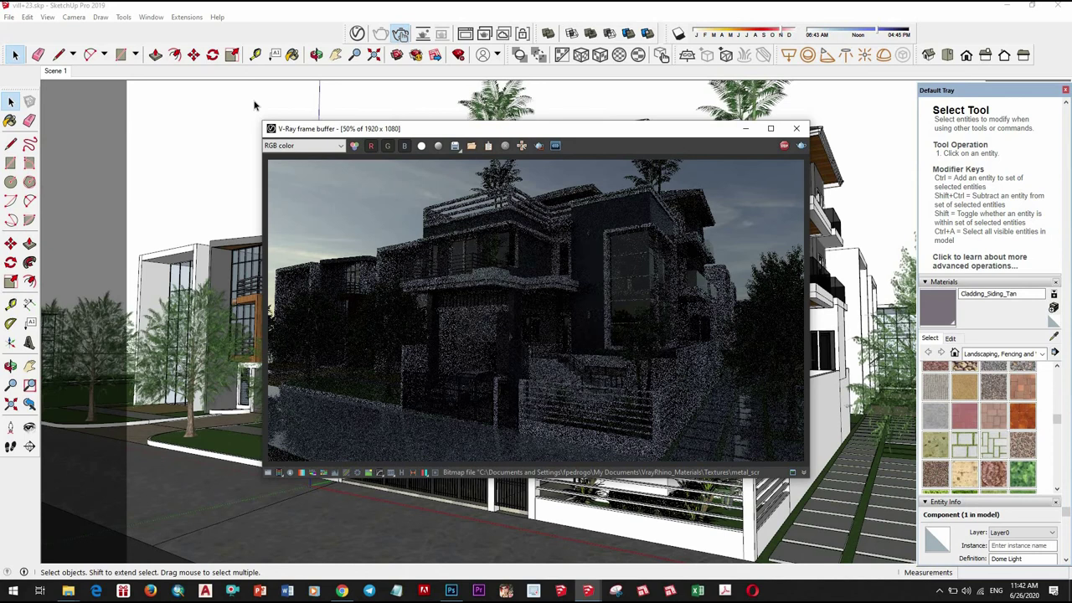
After the render finishes, reopen the V-Ray Asset Editor on the Dome Light parameters
left_click(358, 35)
Set the Dome Light intensity to 50, with the editor moved aside from the render
left_click_drag(317, 123, 183, 122)
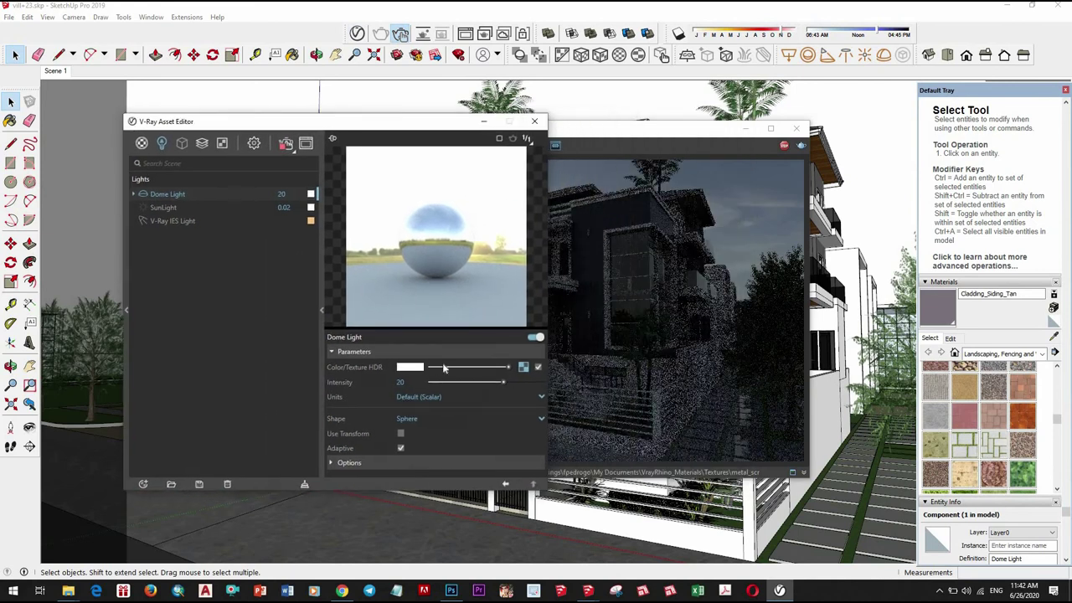
double_click(401, 382)
type("50")
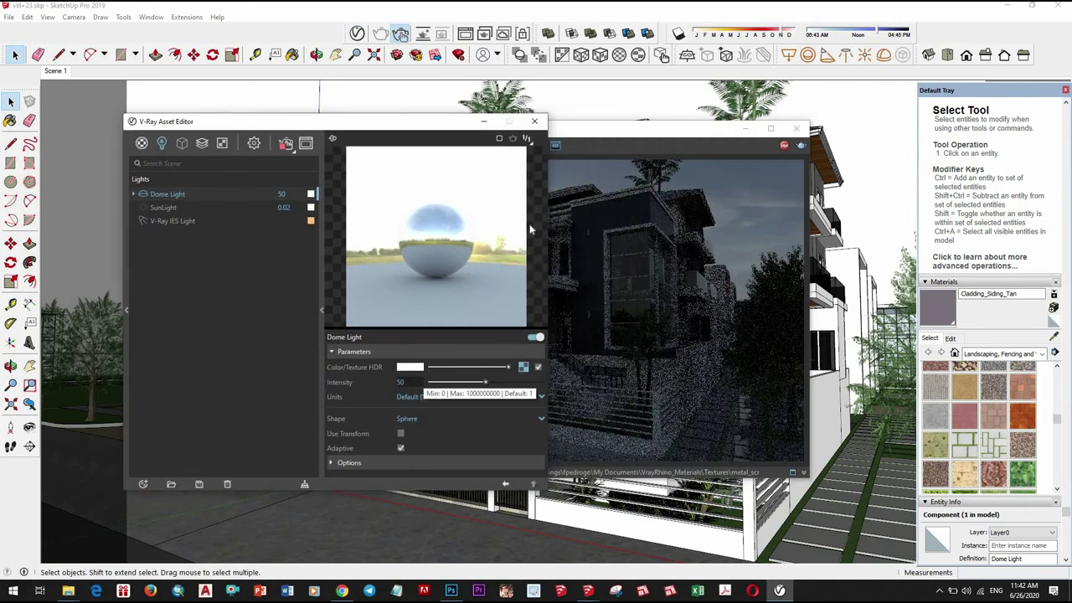
key("Return")
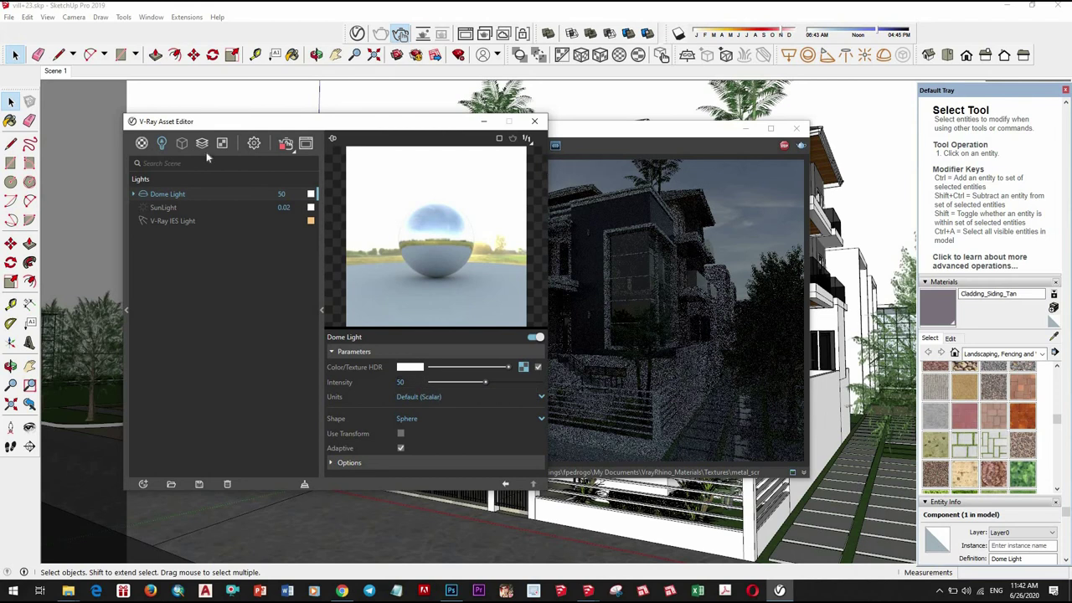
Set the camera Exposure Value to 13 and close the settings to view the render
left_click(254, 144)
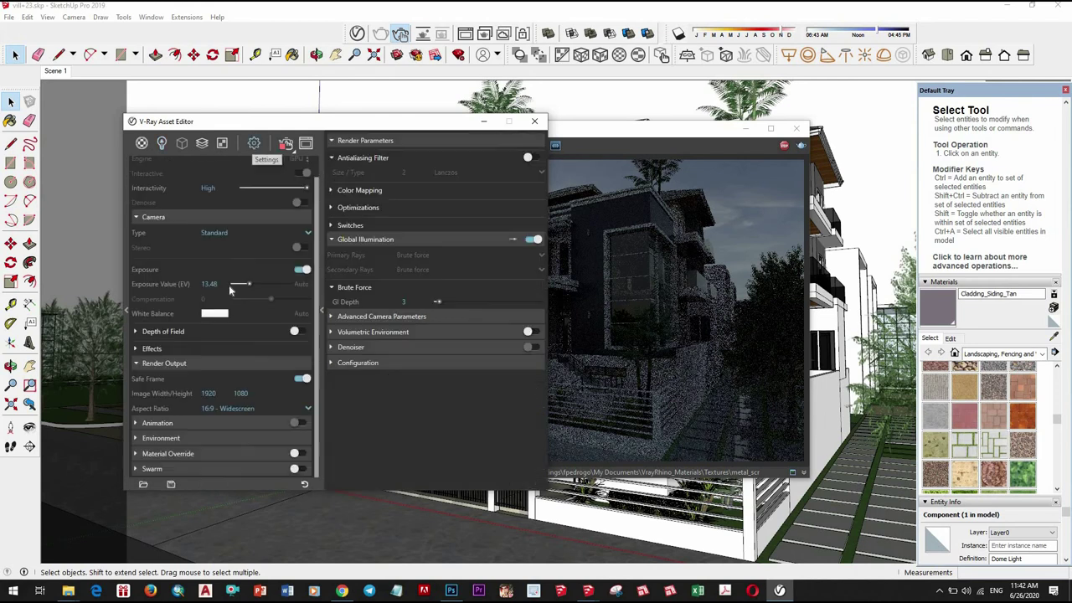
left_click(210, 284)
type("13")
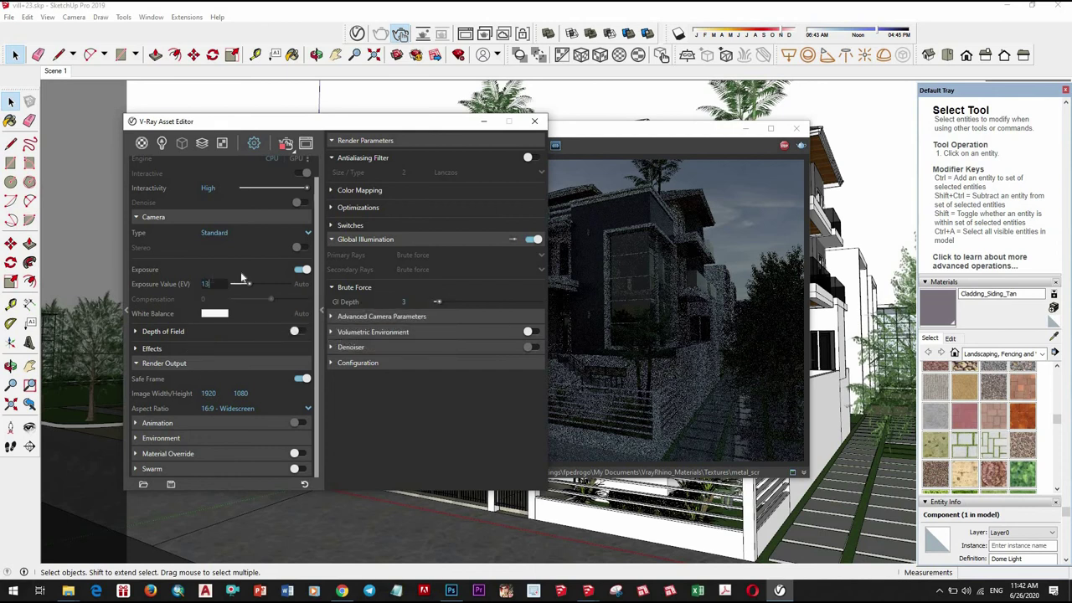
key("Return")
left_click(535, 122)
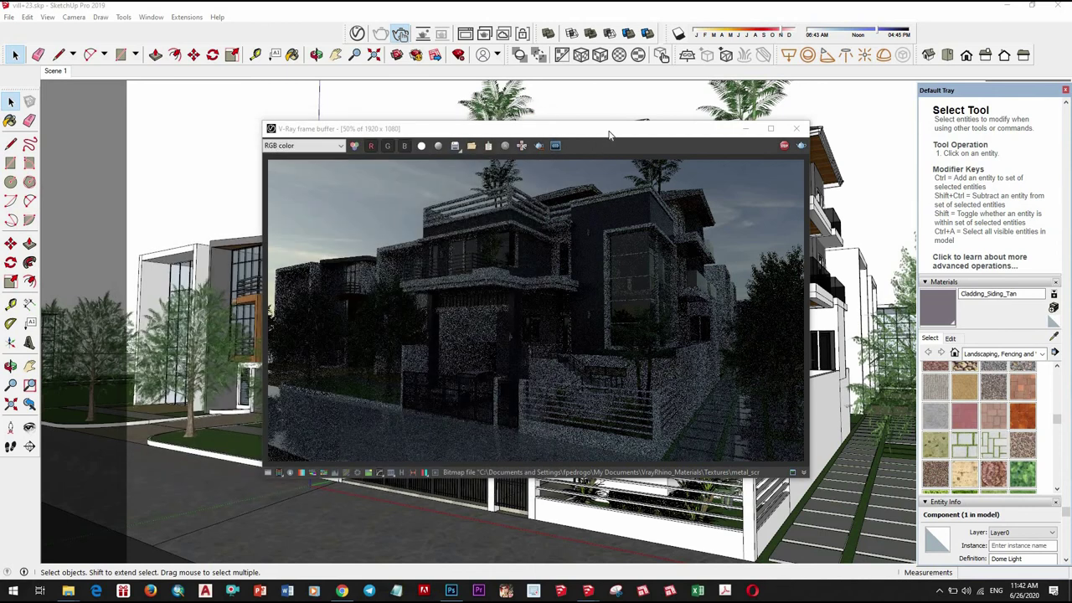